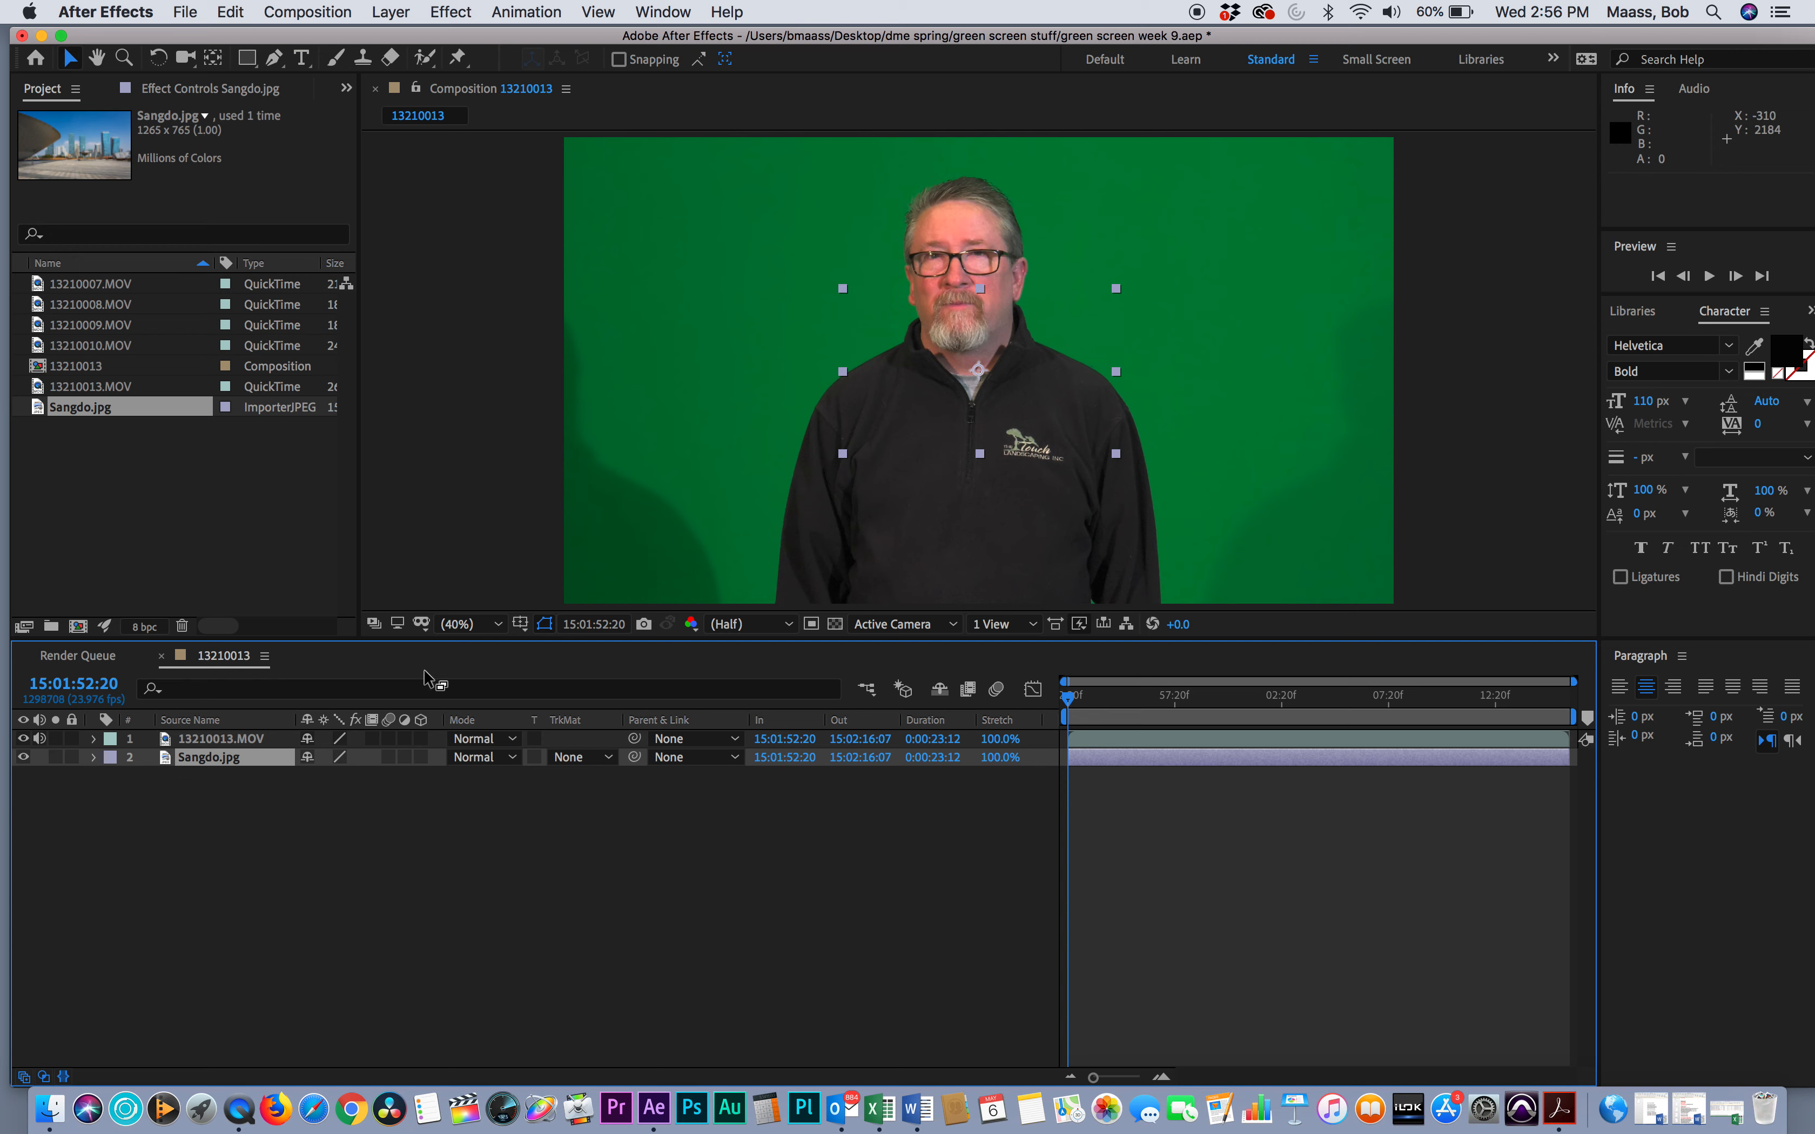
Scale the Sangdo.jpg background to about 313% by 296% to fill the frame, and check it by briefly moving 13210013.MOV beneath it
drag(843, 288, 556, 120)
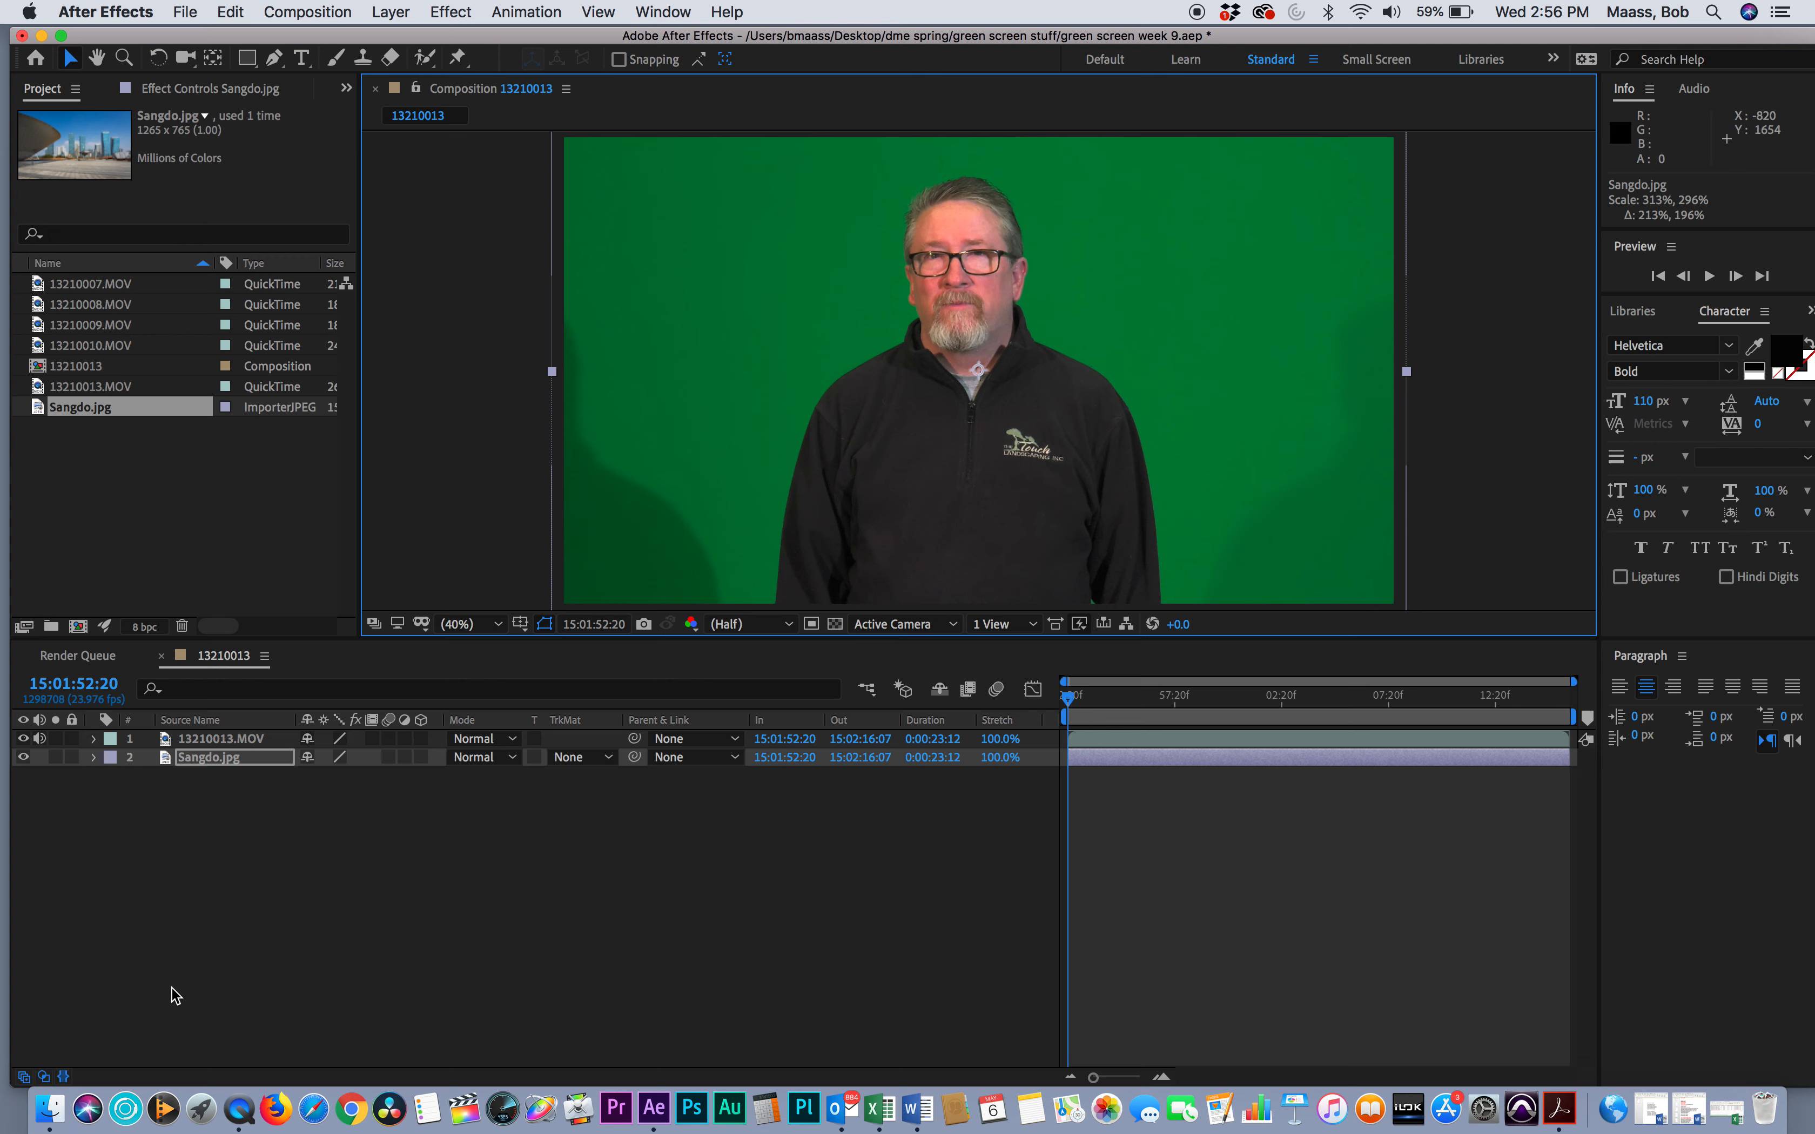
drag(210, 739, 212, 787)
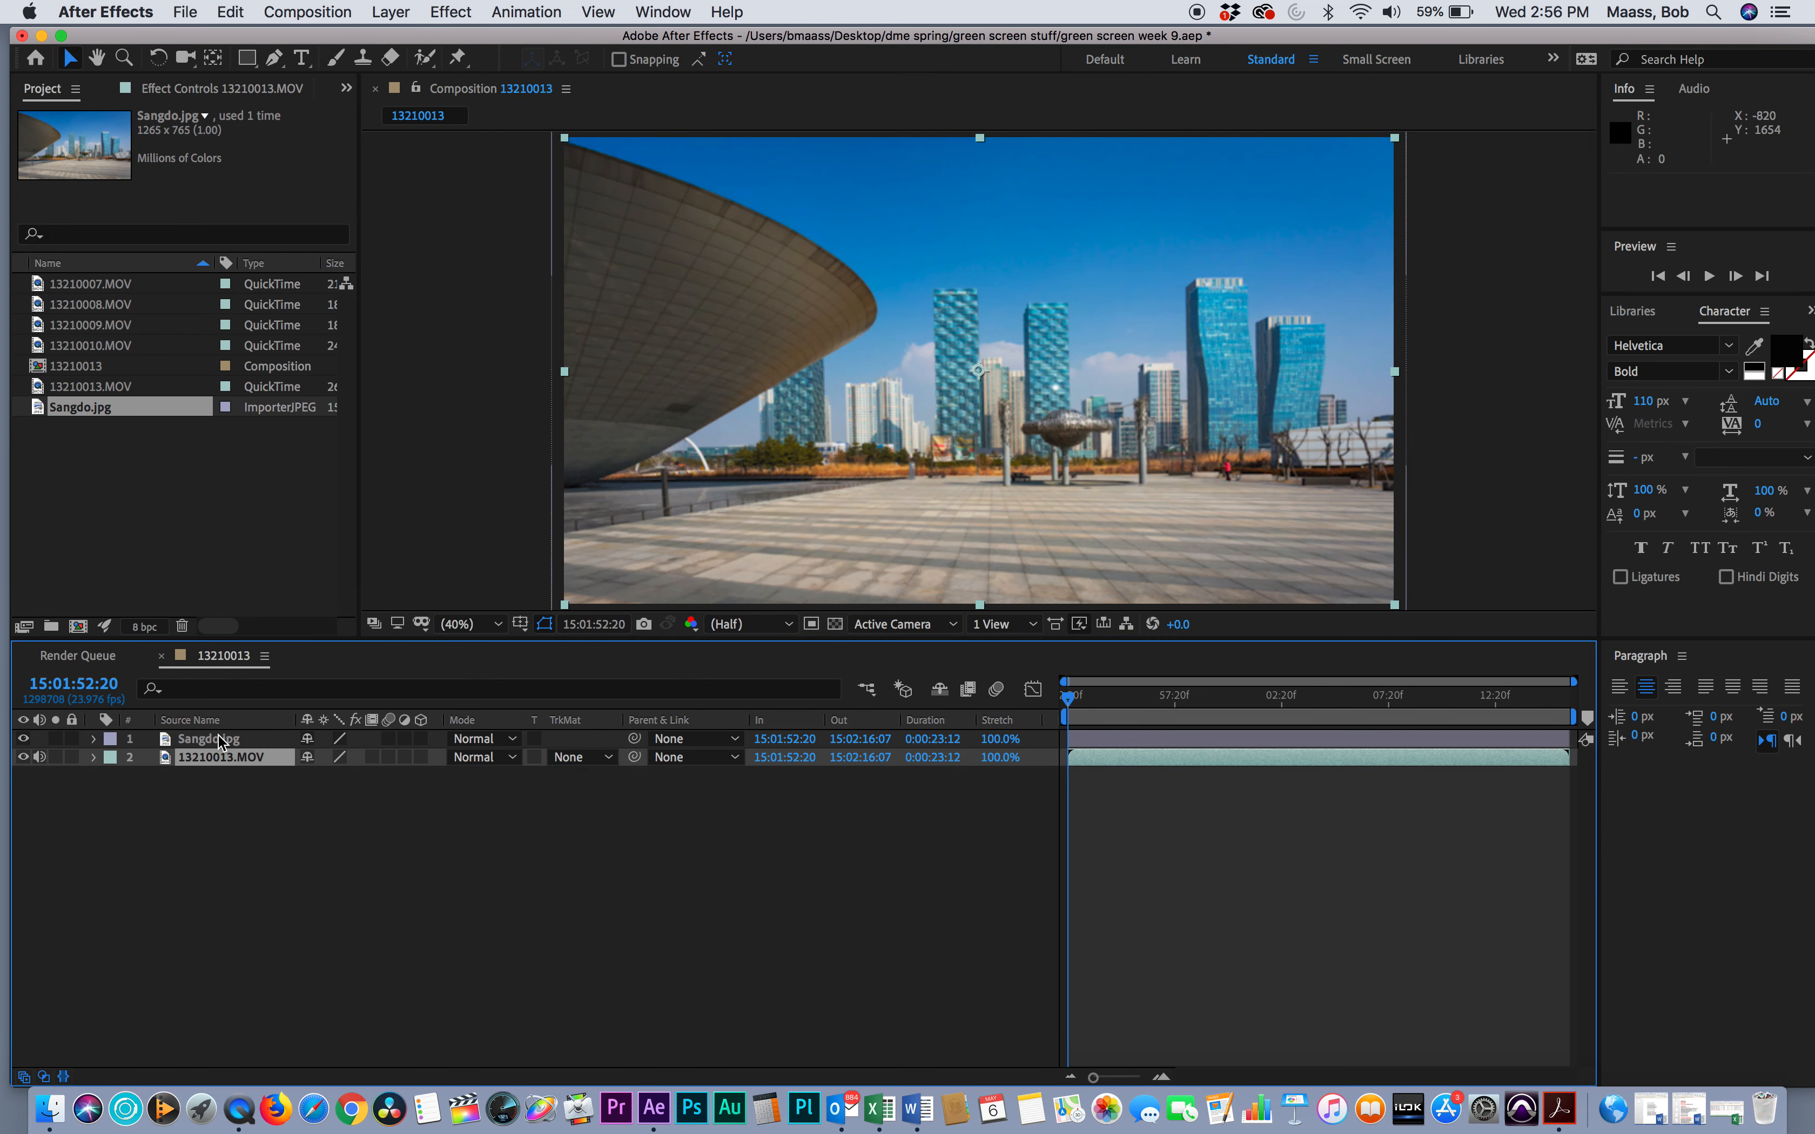
drag(221, 741, 216, 782)
Apply the Color Range keying effect to the 13210013.MOV layer and sample the green backdrop beside the man as the key color
click(237, 741)
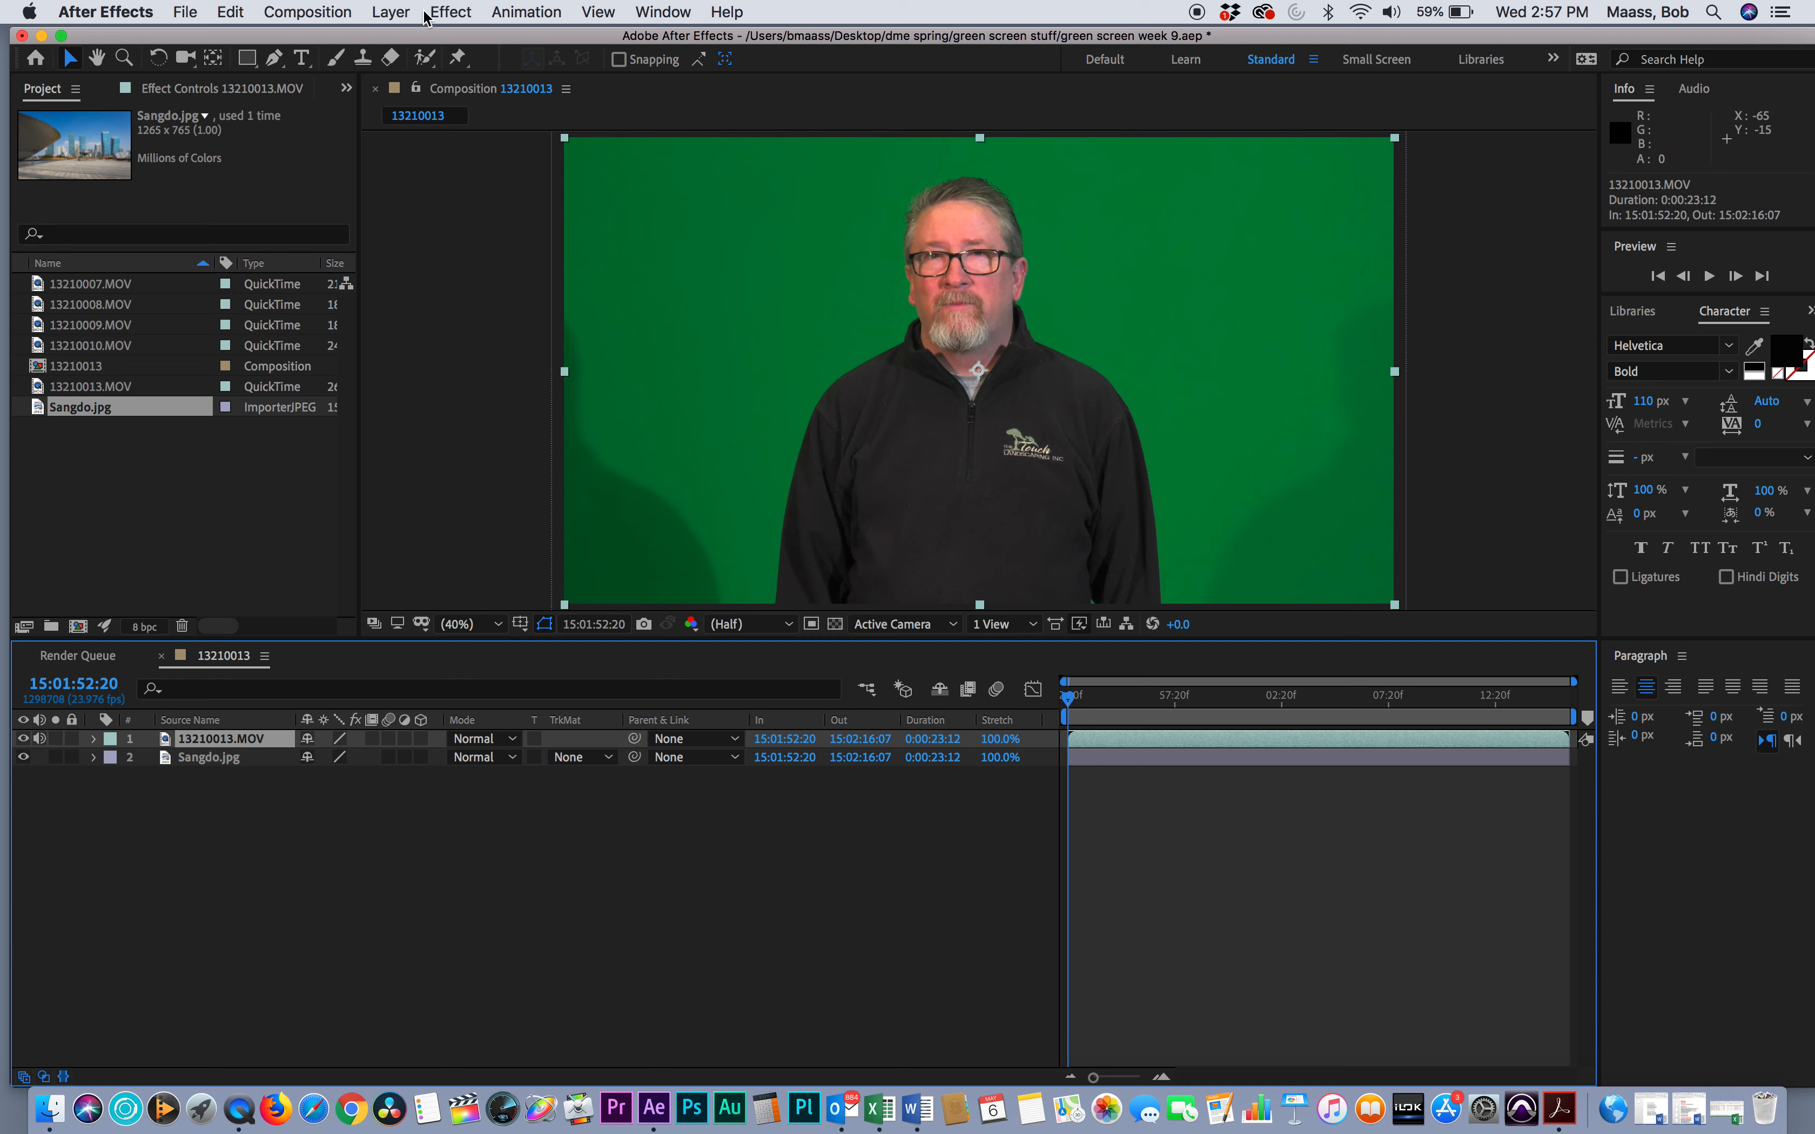
click(449, 12)
mouse_move(481, 347)
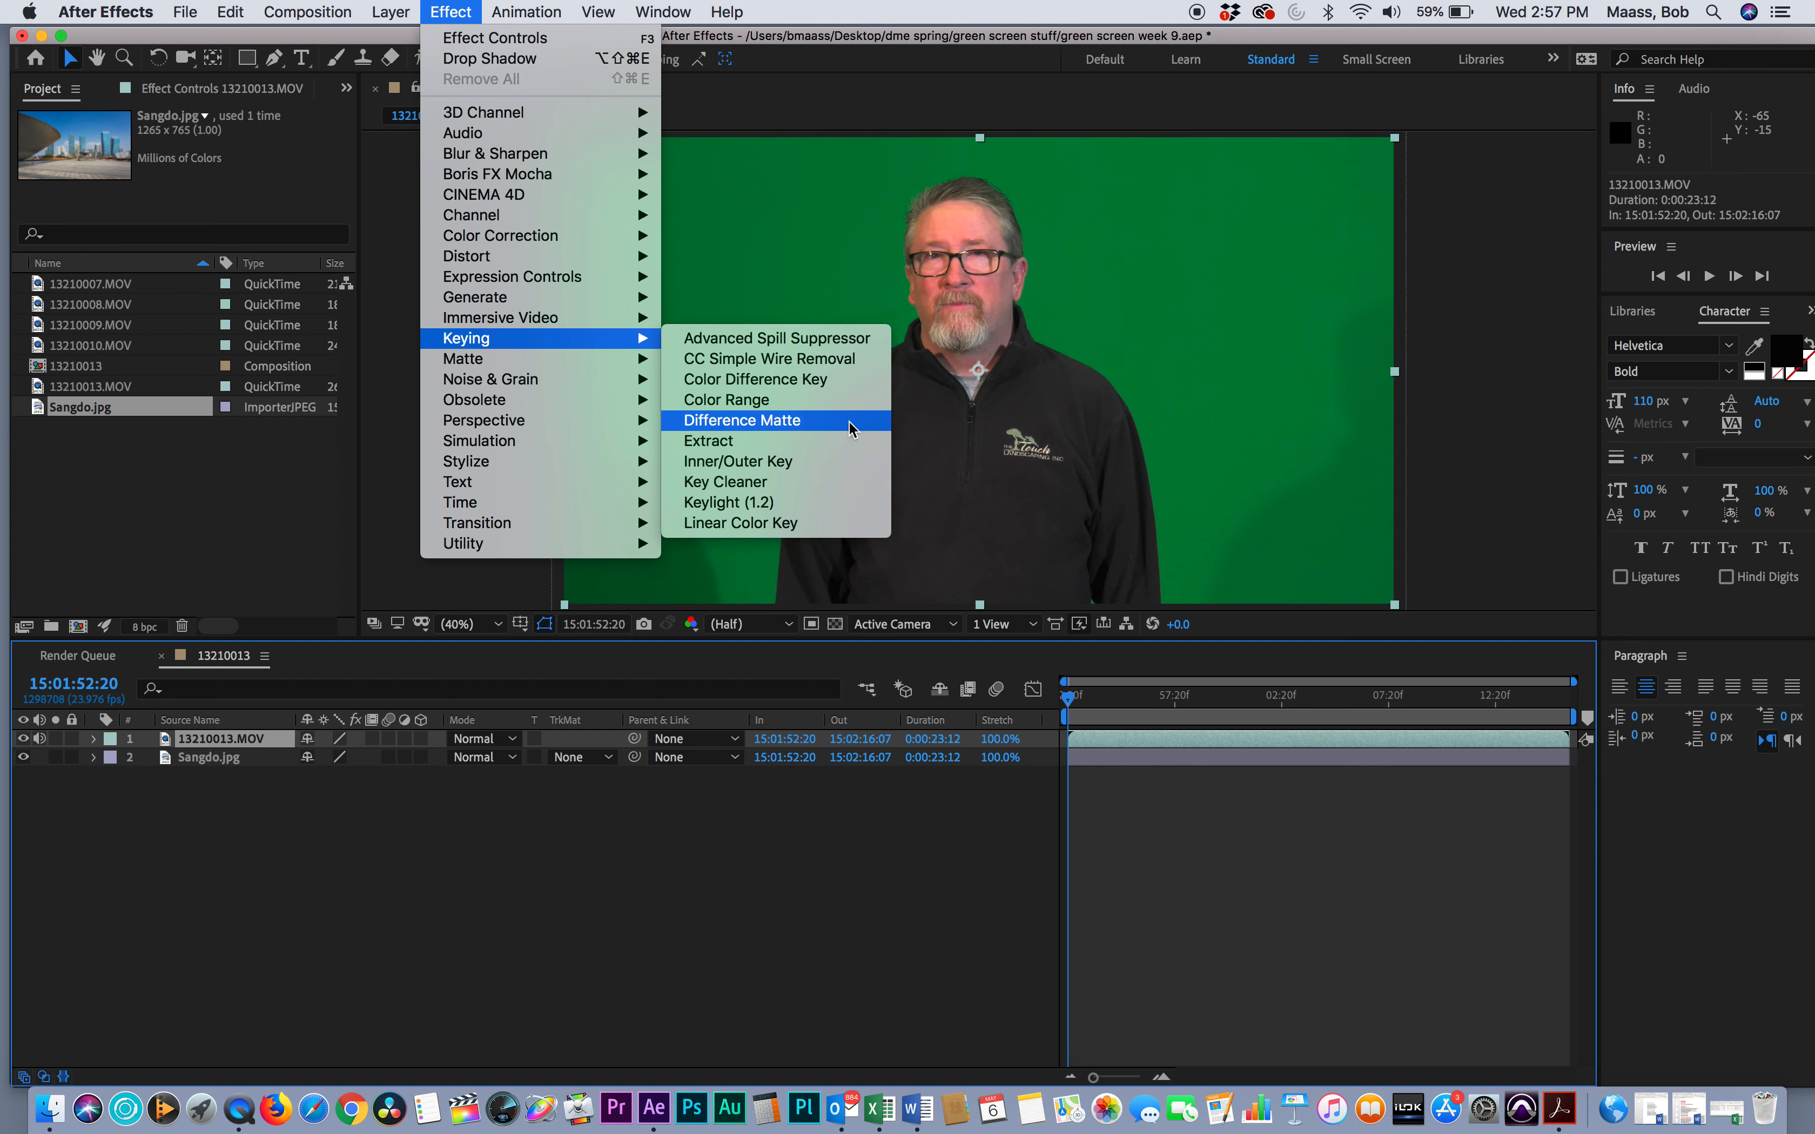
click(753, 397)
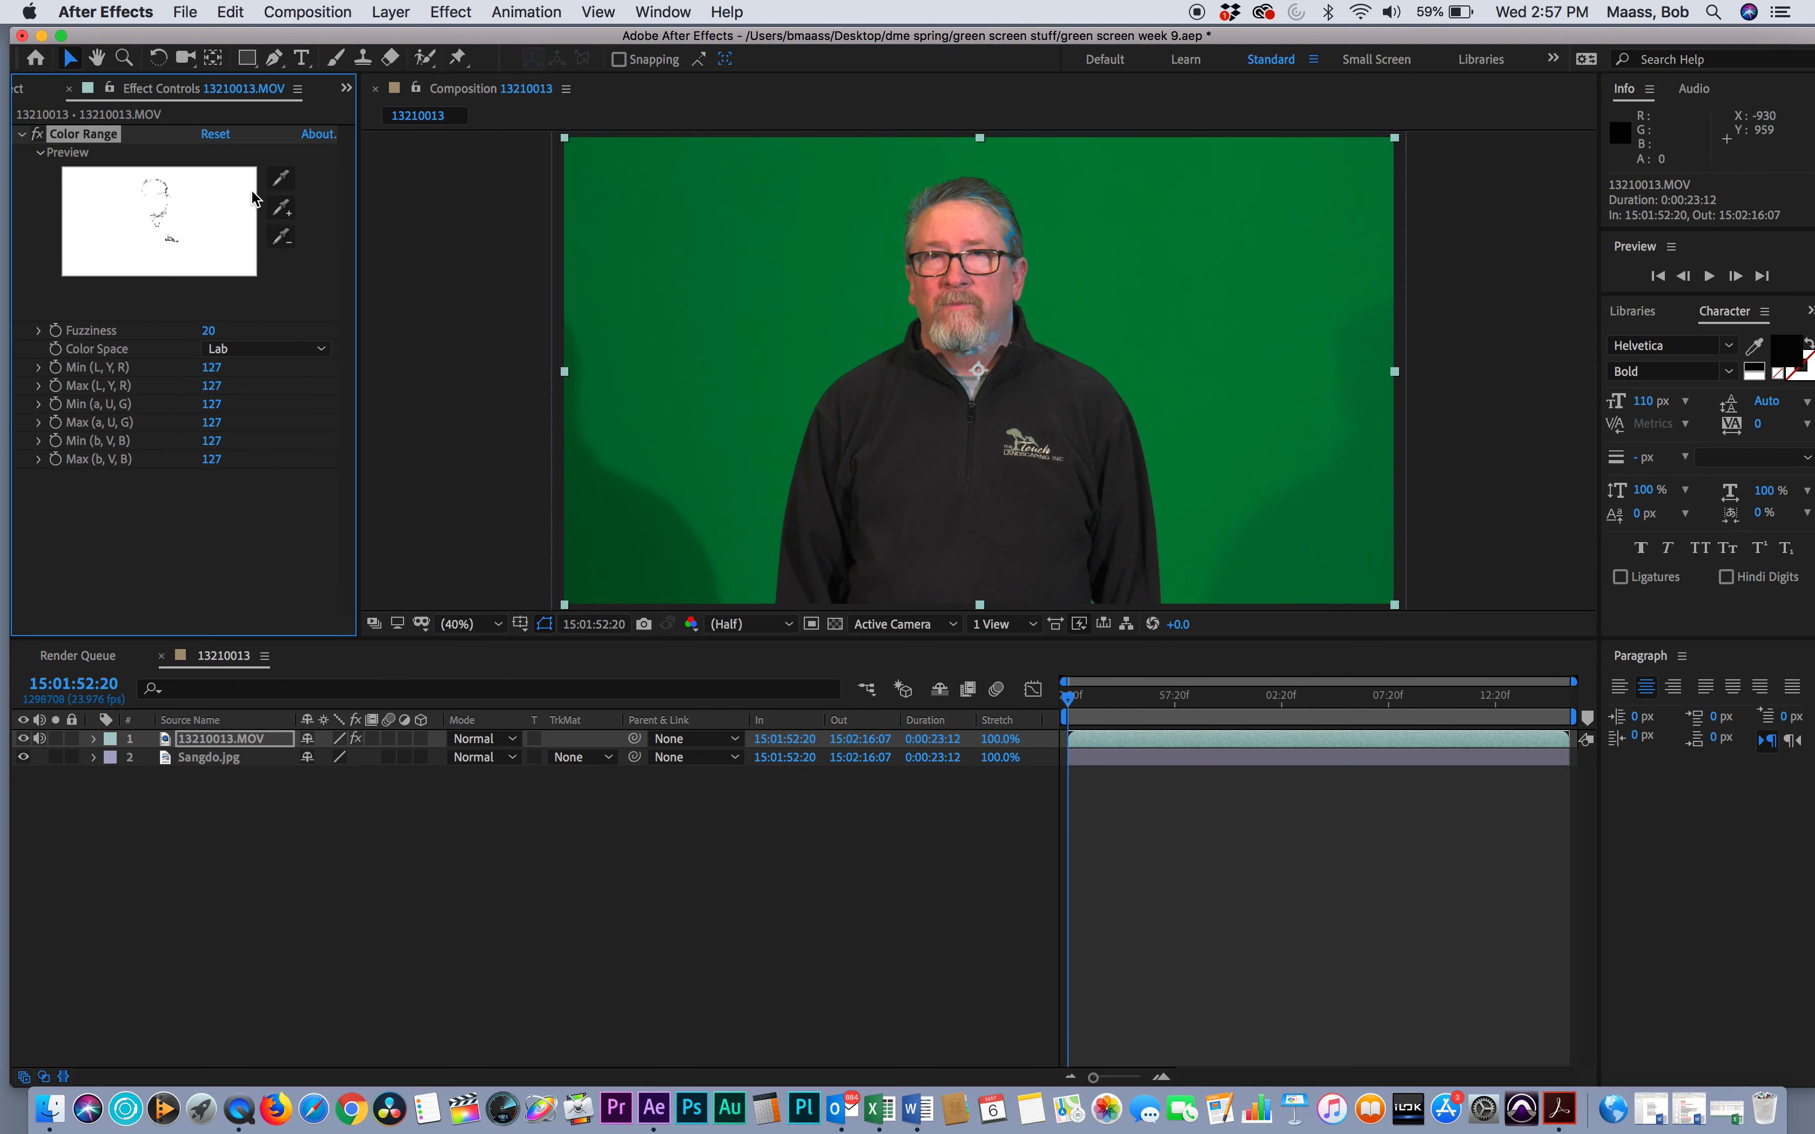
click(281, 178)
click(787, 385)
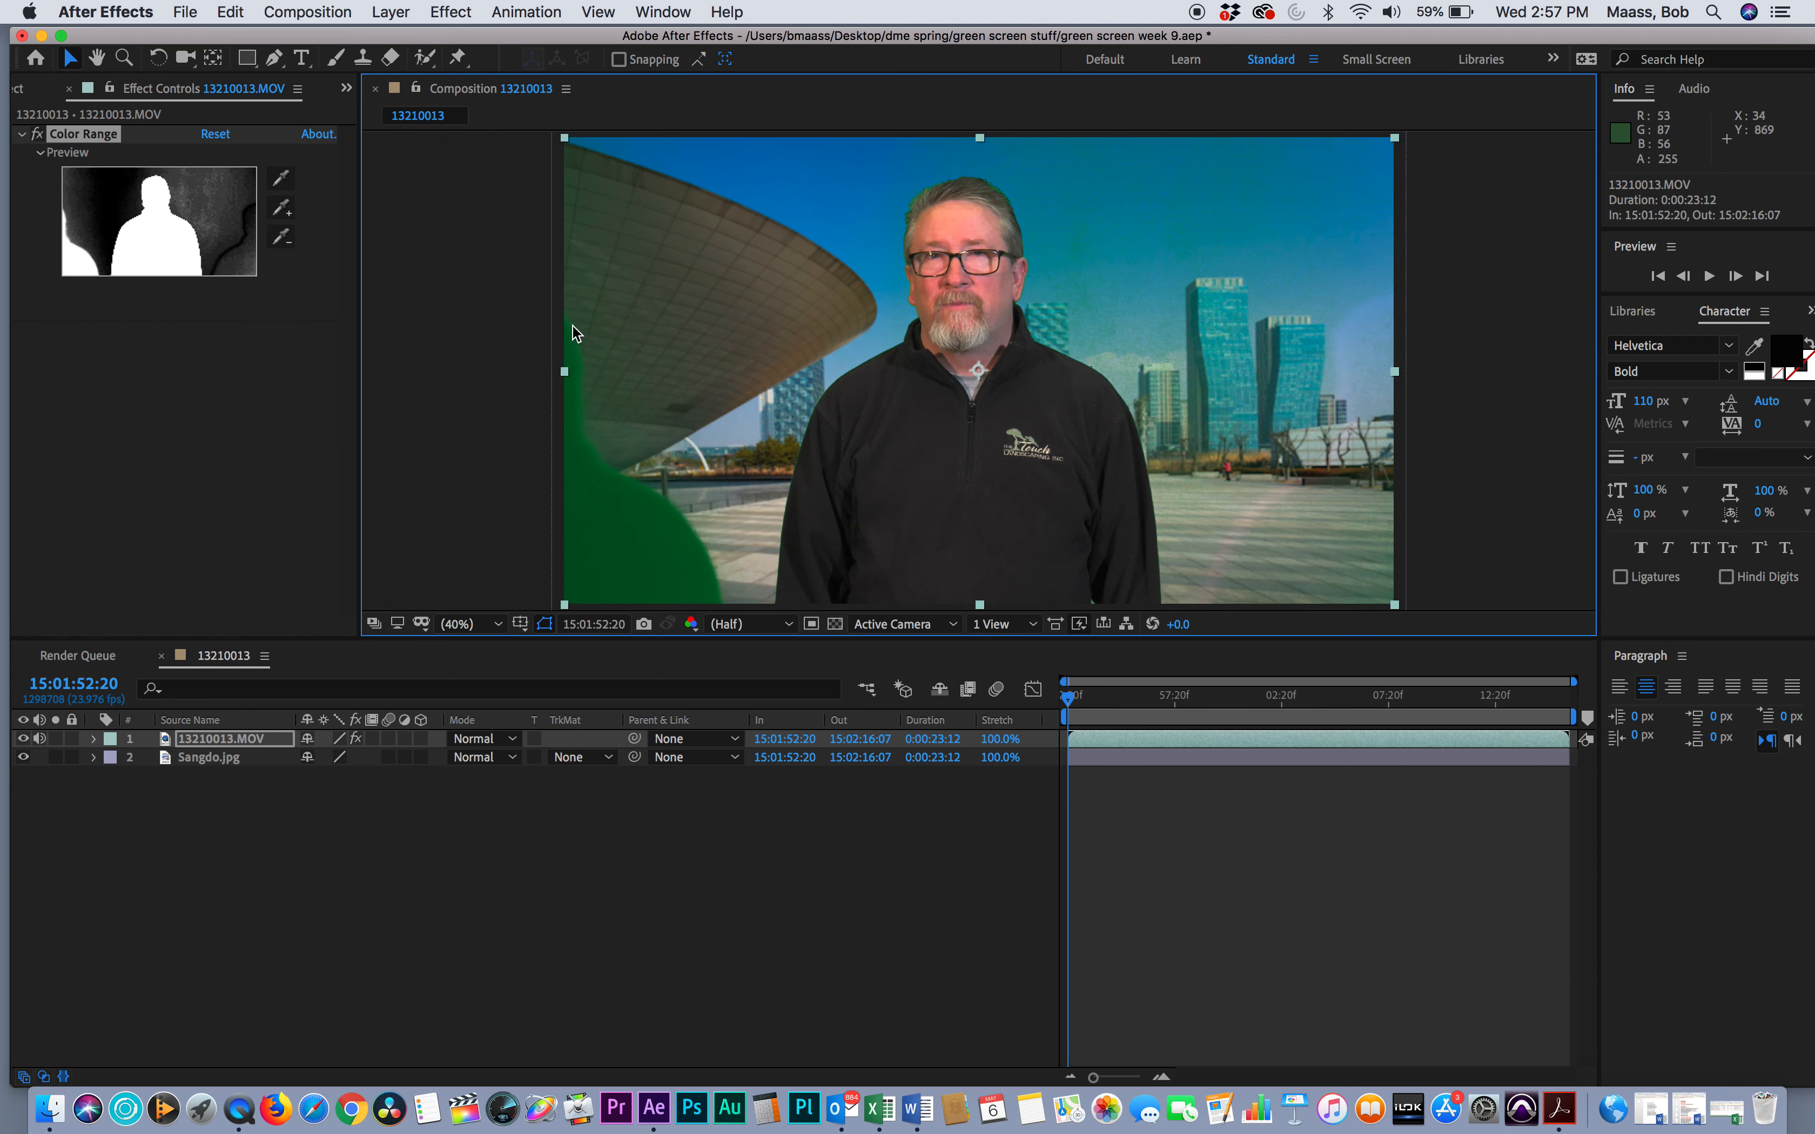
Extend the Color Range key to the remaining backdrop shades and the lower-left shadow, and delete the effect
click(288, 216)
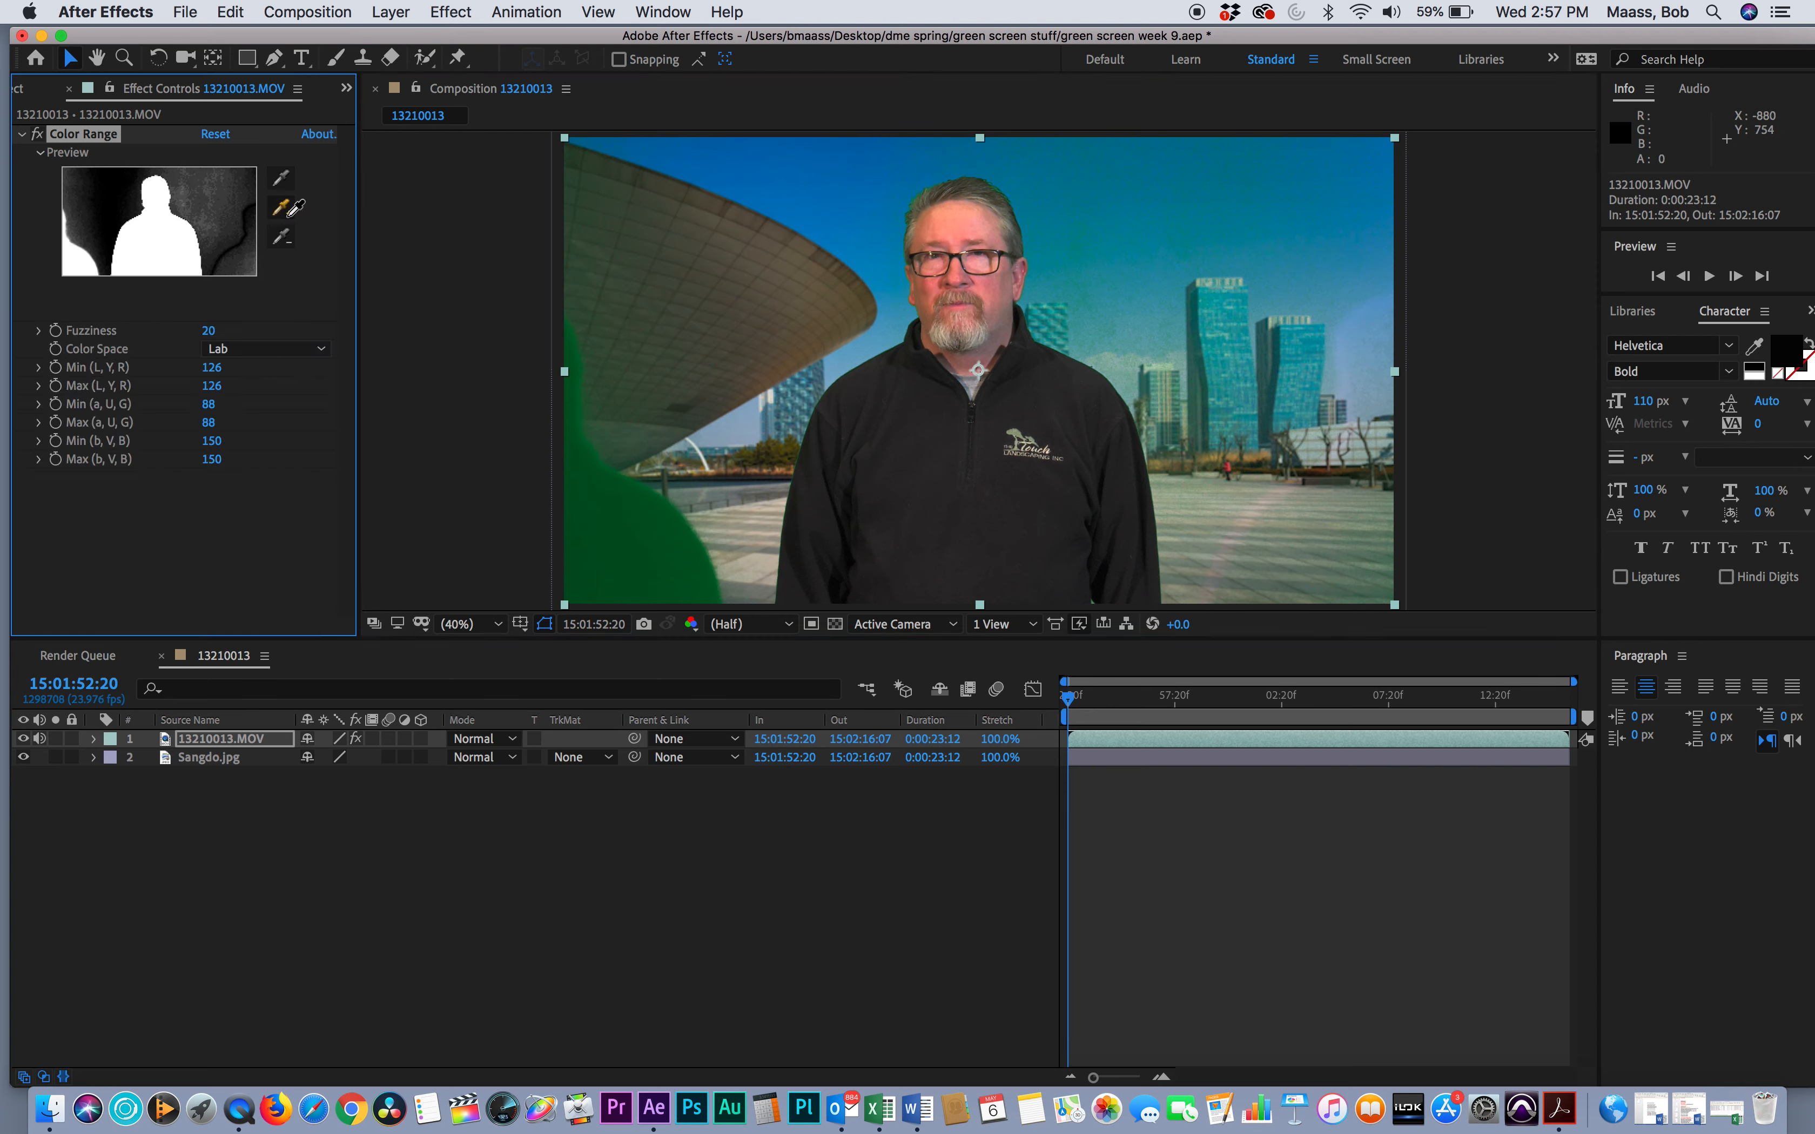
click(246, 264)
click(246, 263)
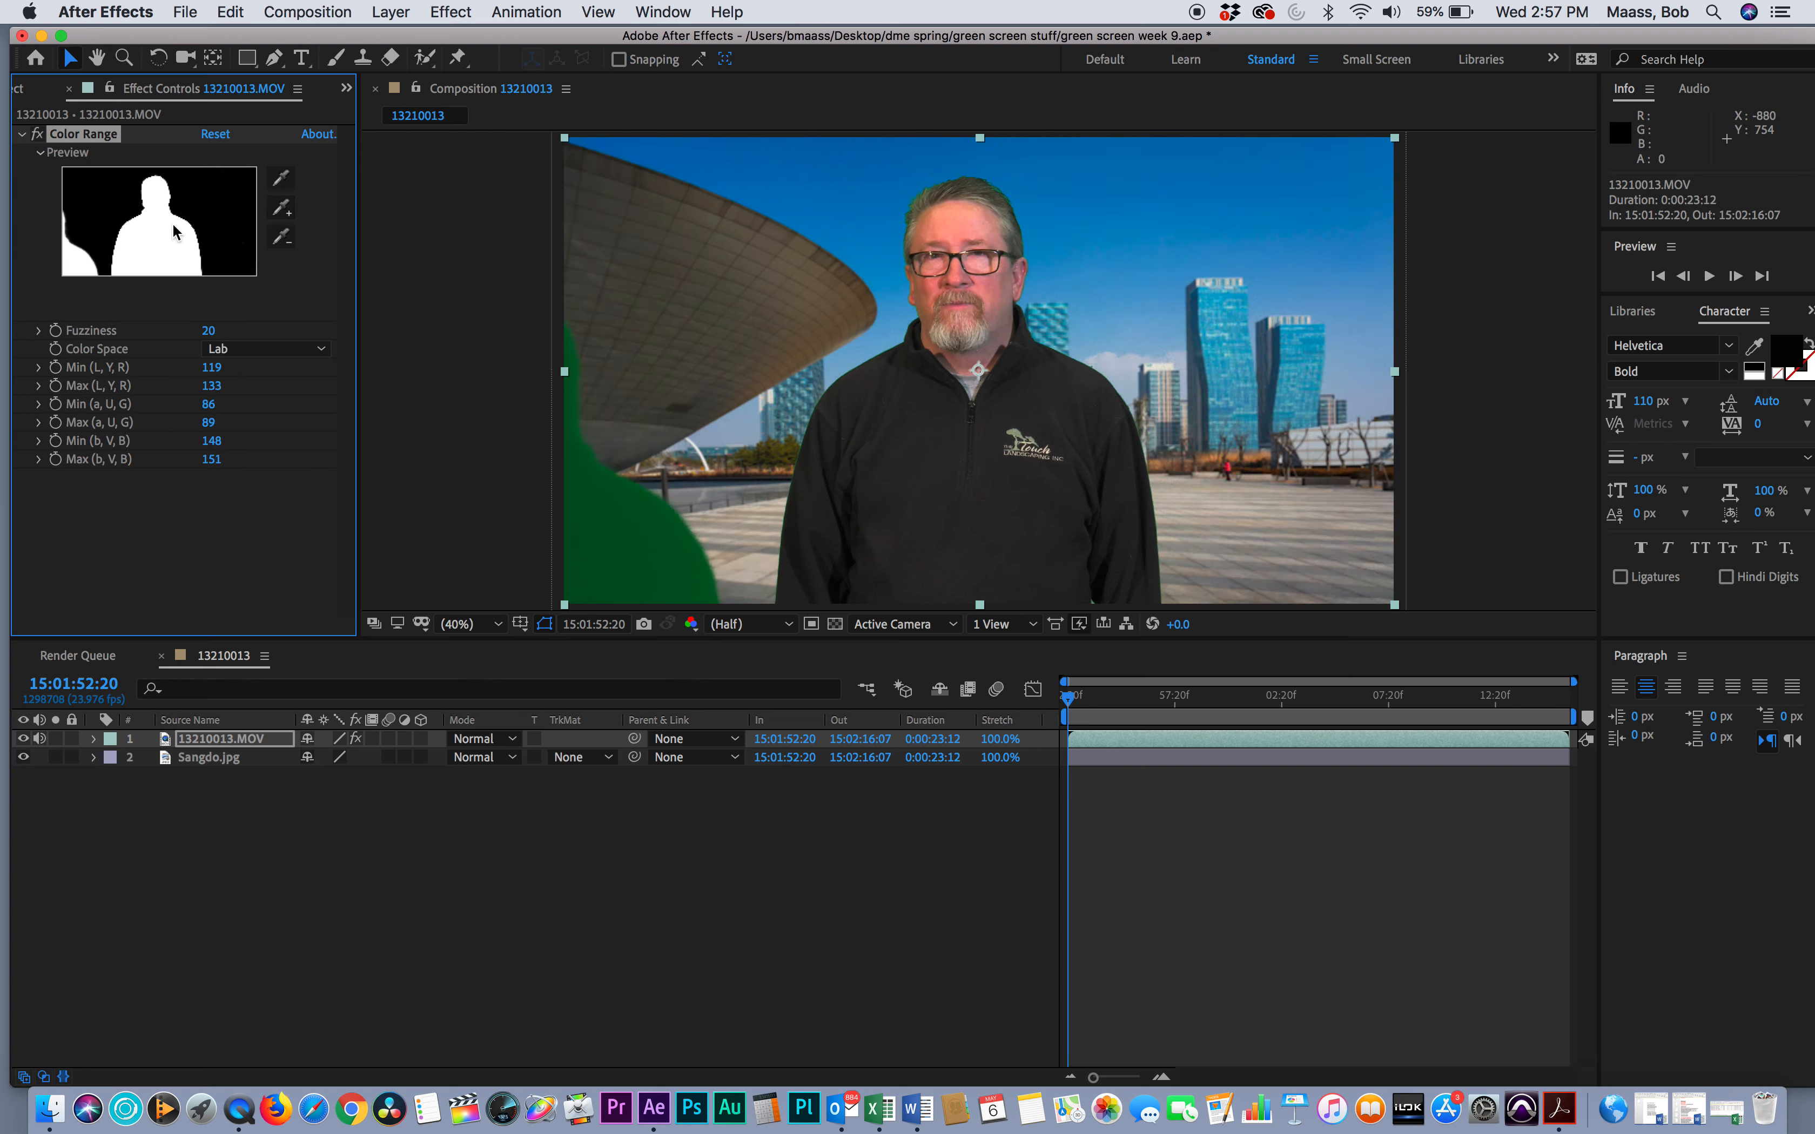
click(284, 210)
click(75, 275)
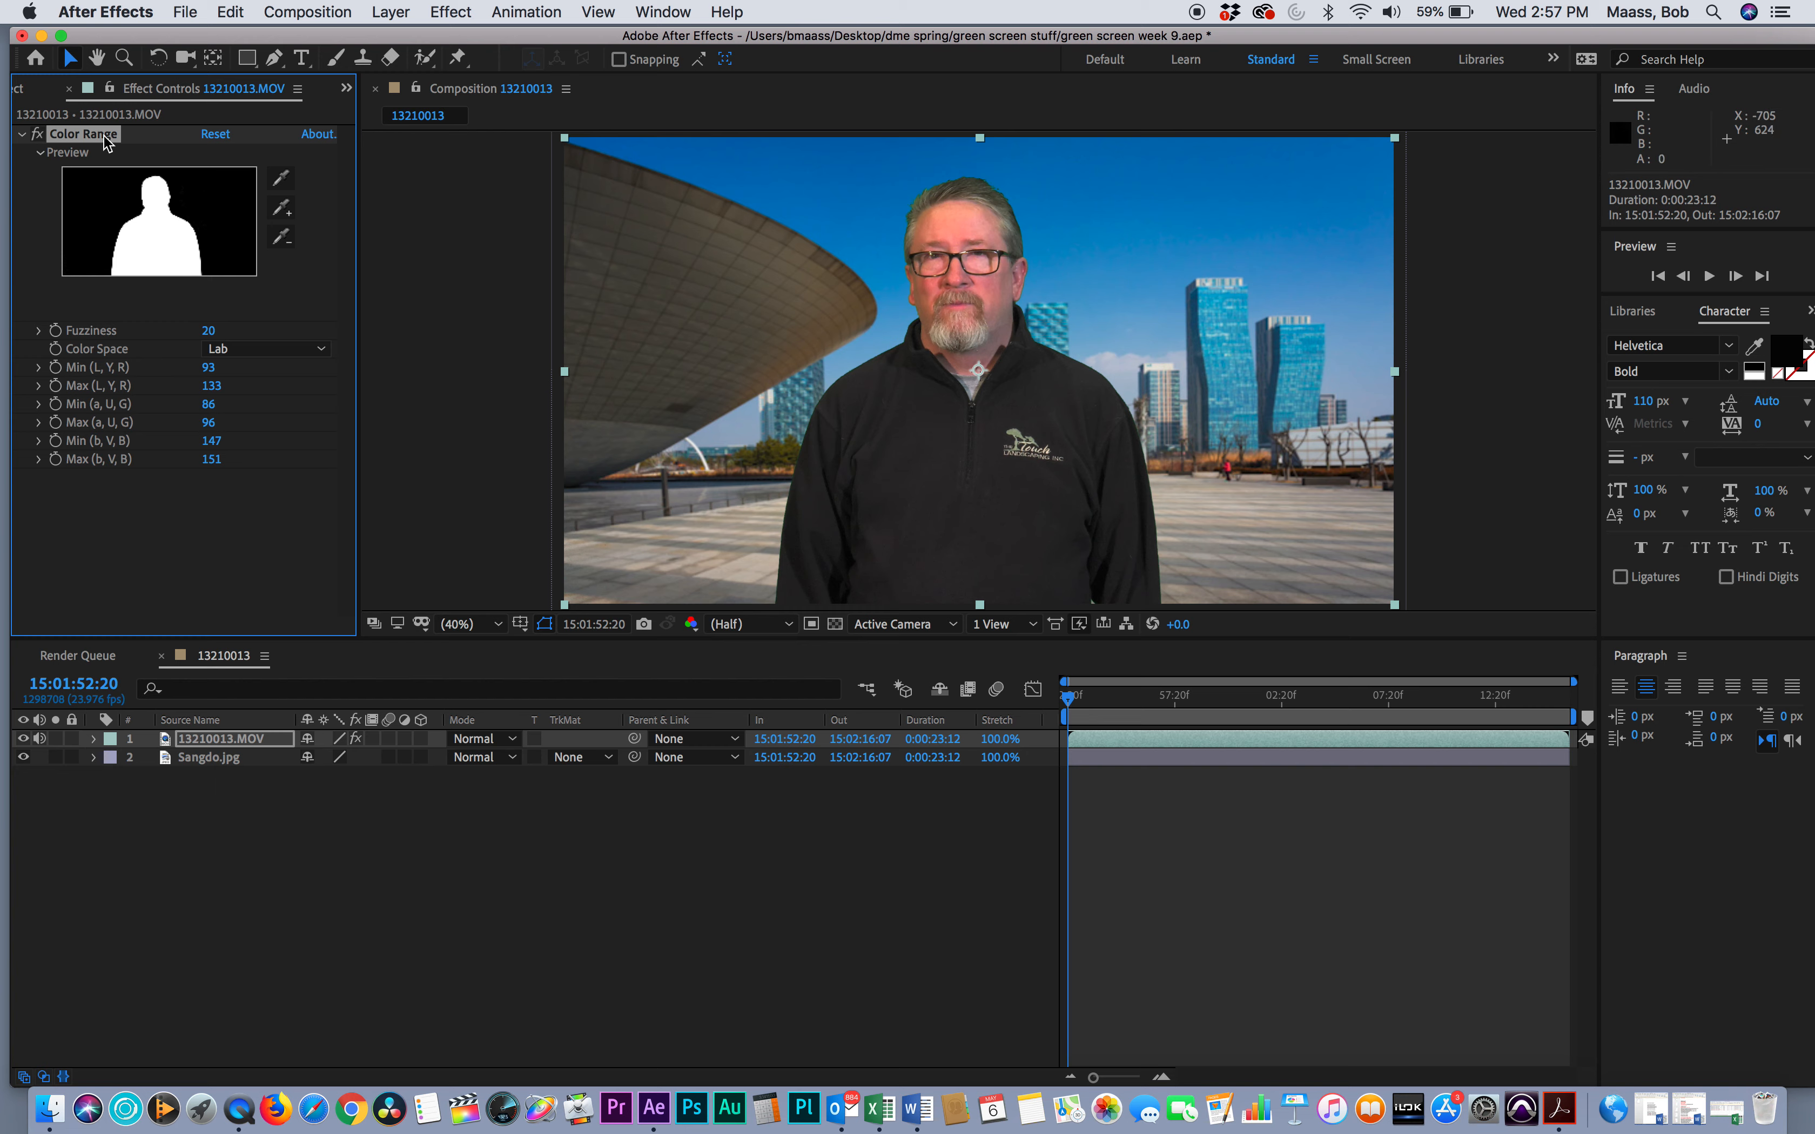
key(Delete)
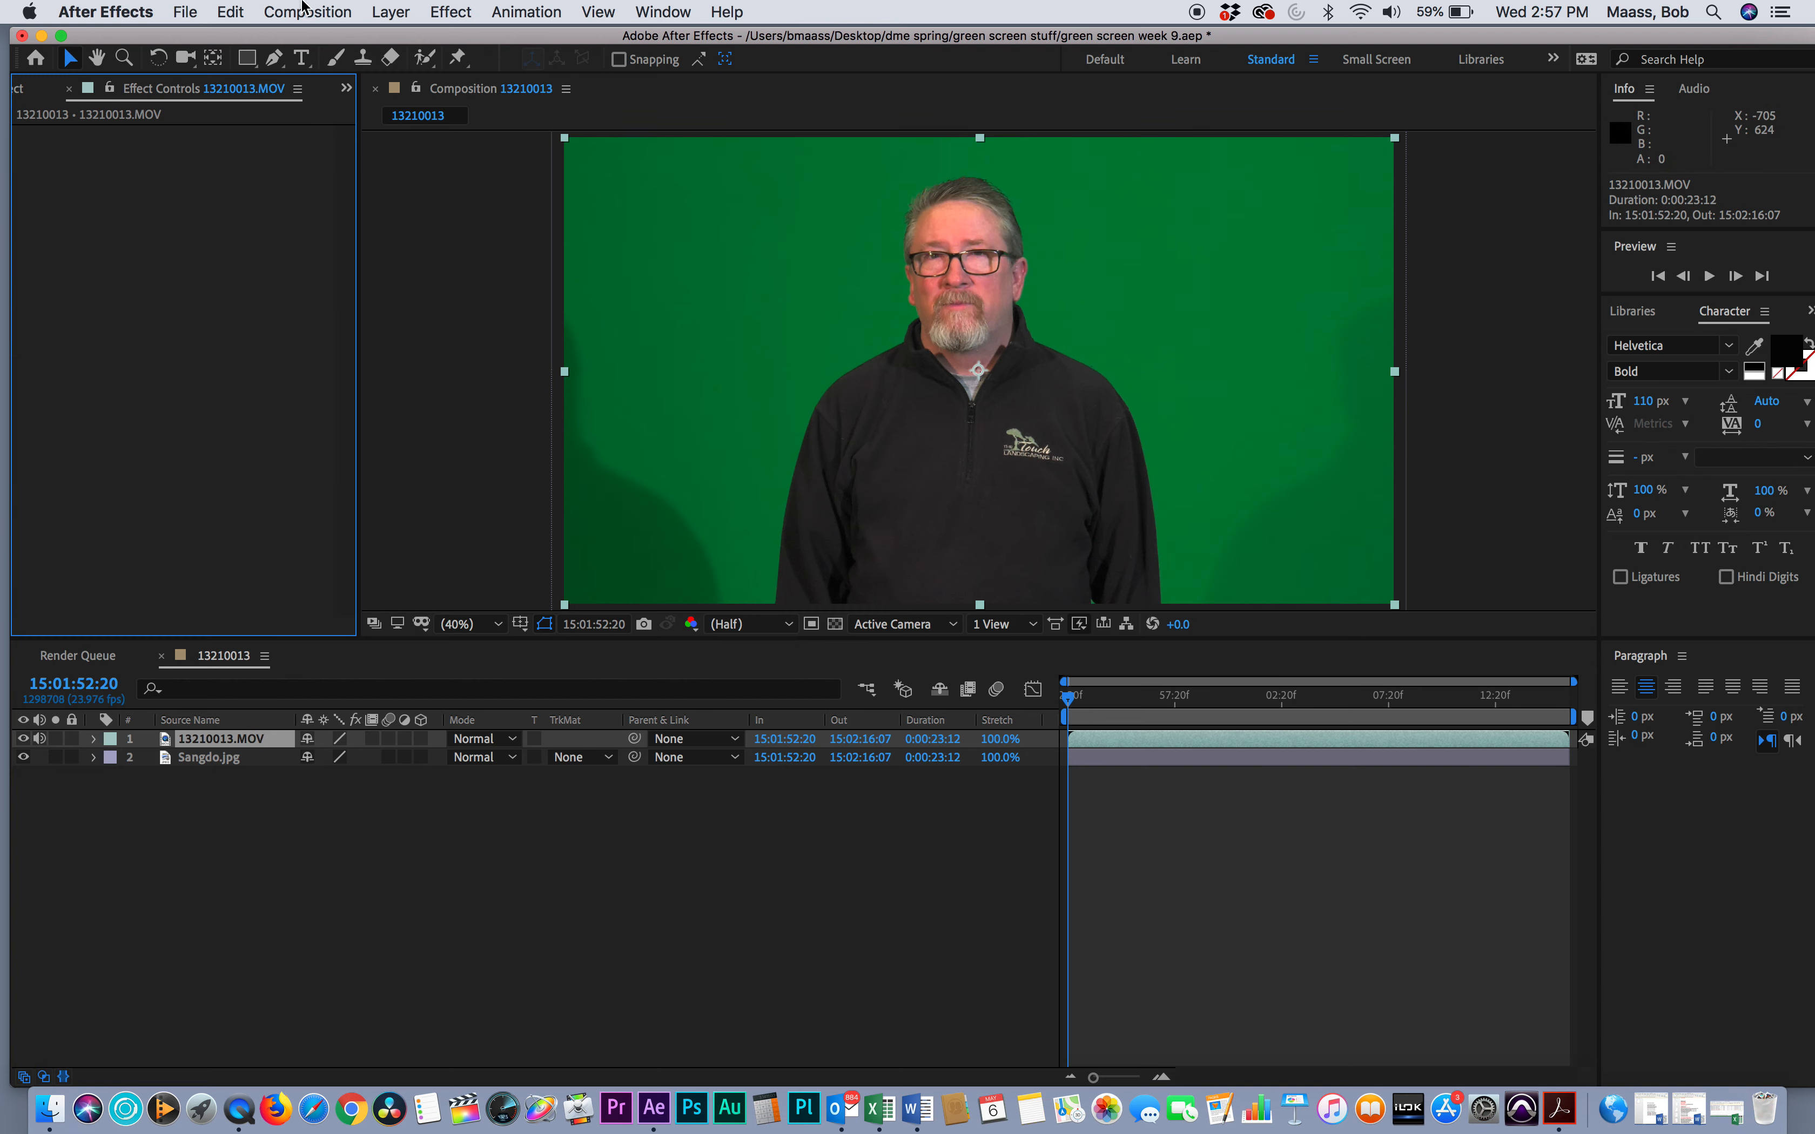
Apply Keylight (1.2) to the 13210013.MOV layer and sample the green backdrop beside the man as its Screen Colour
click(453, 14)
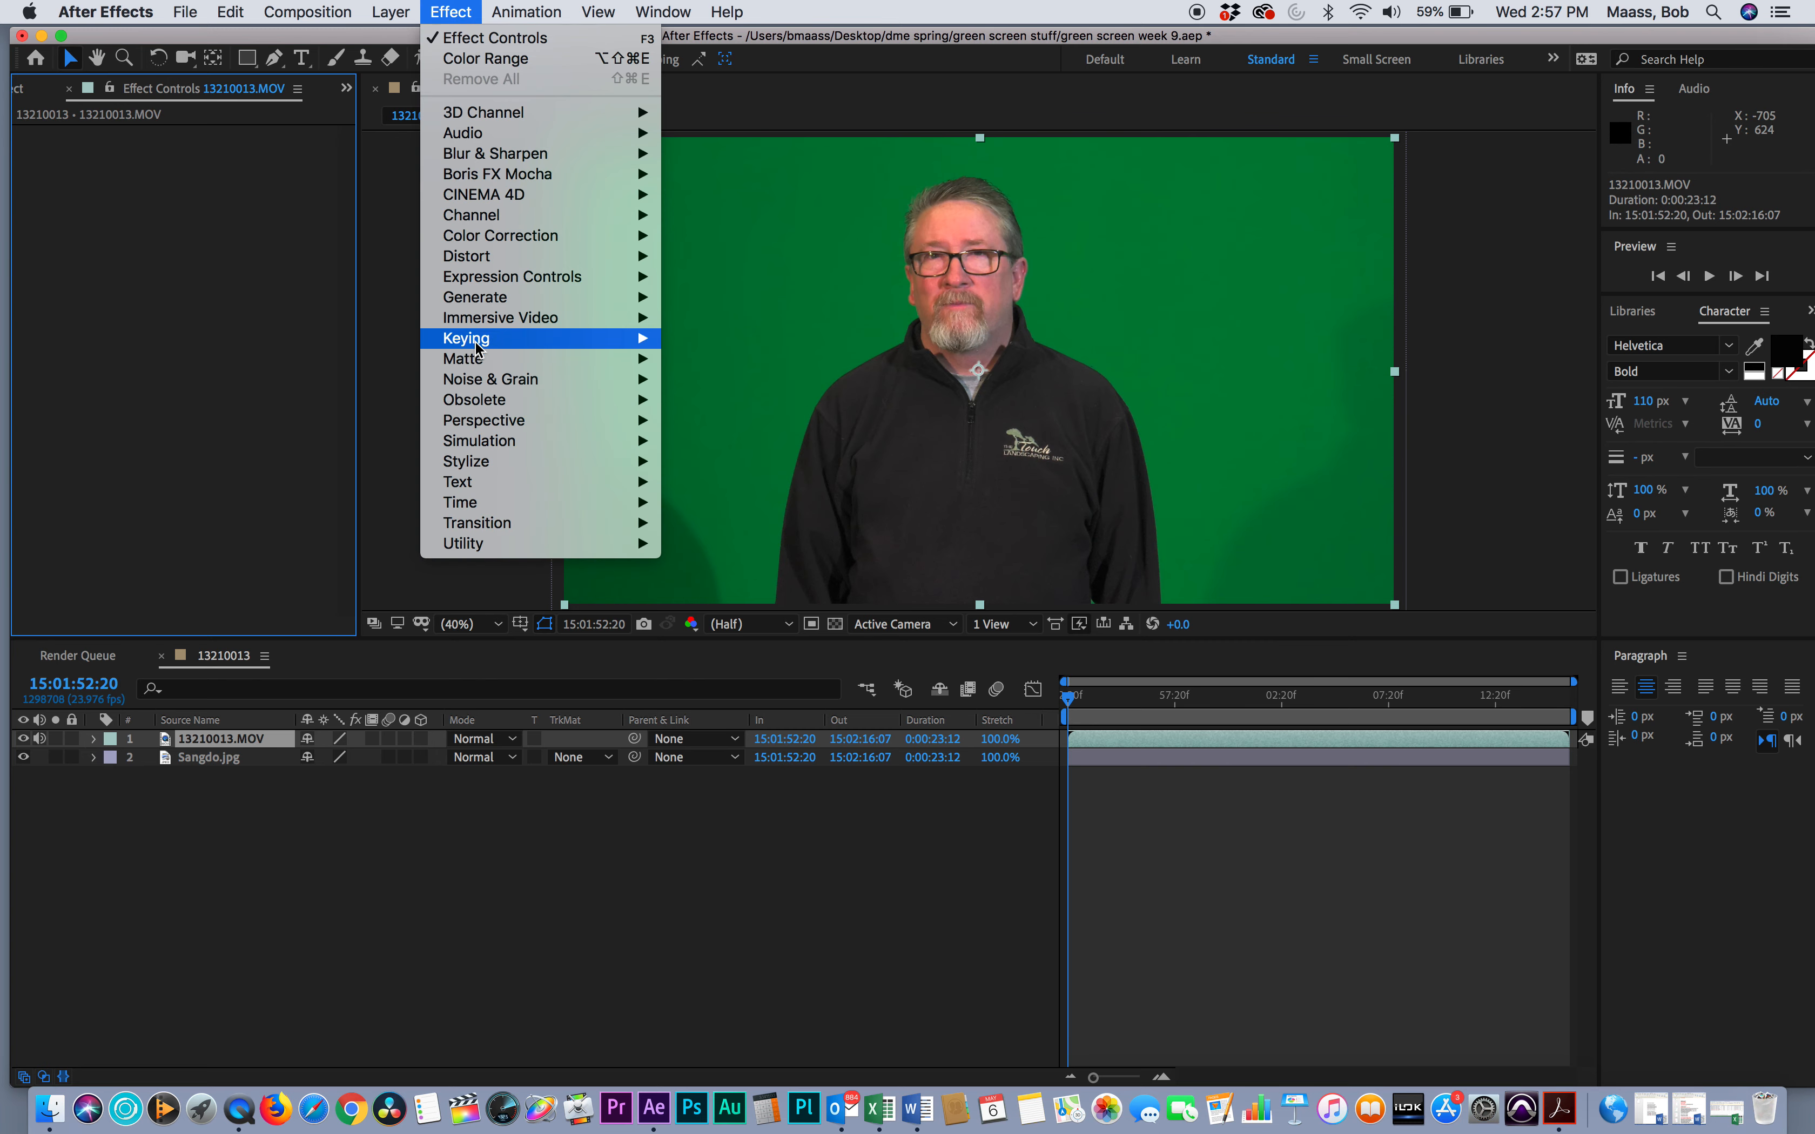
mouse_move(480, 342)
click(696, 504)
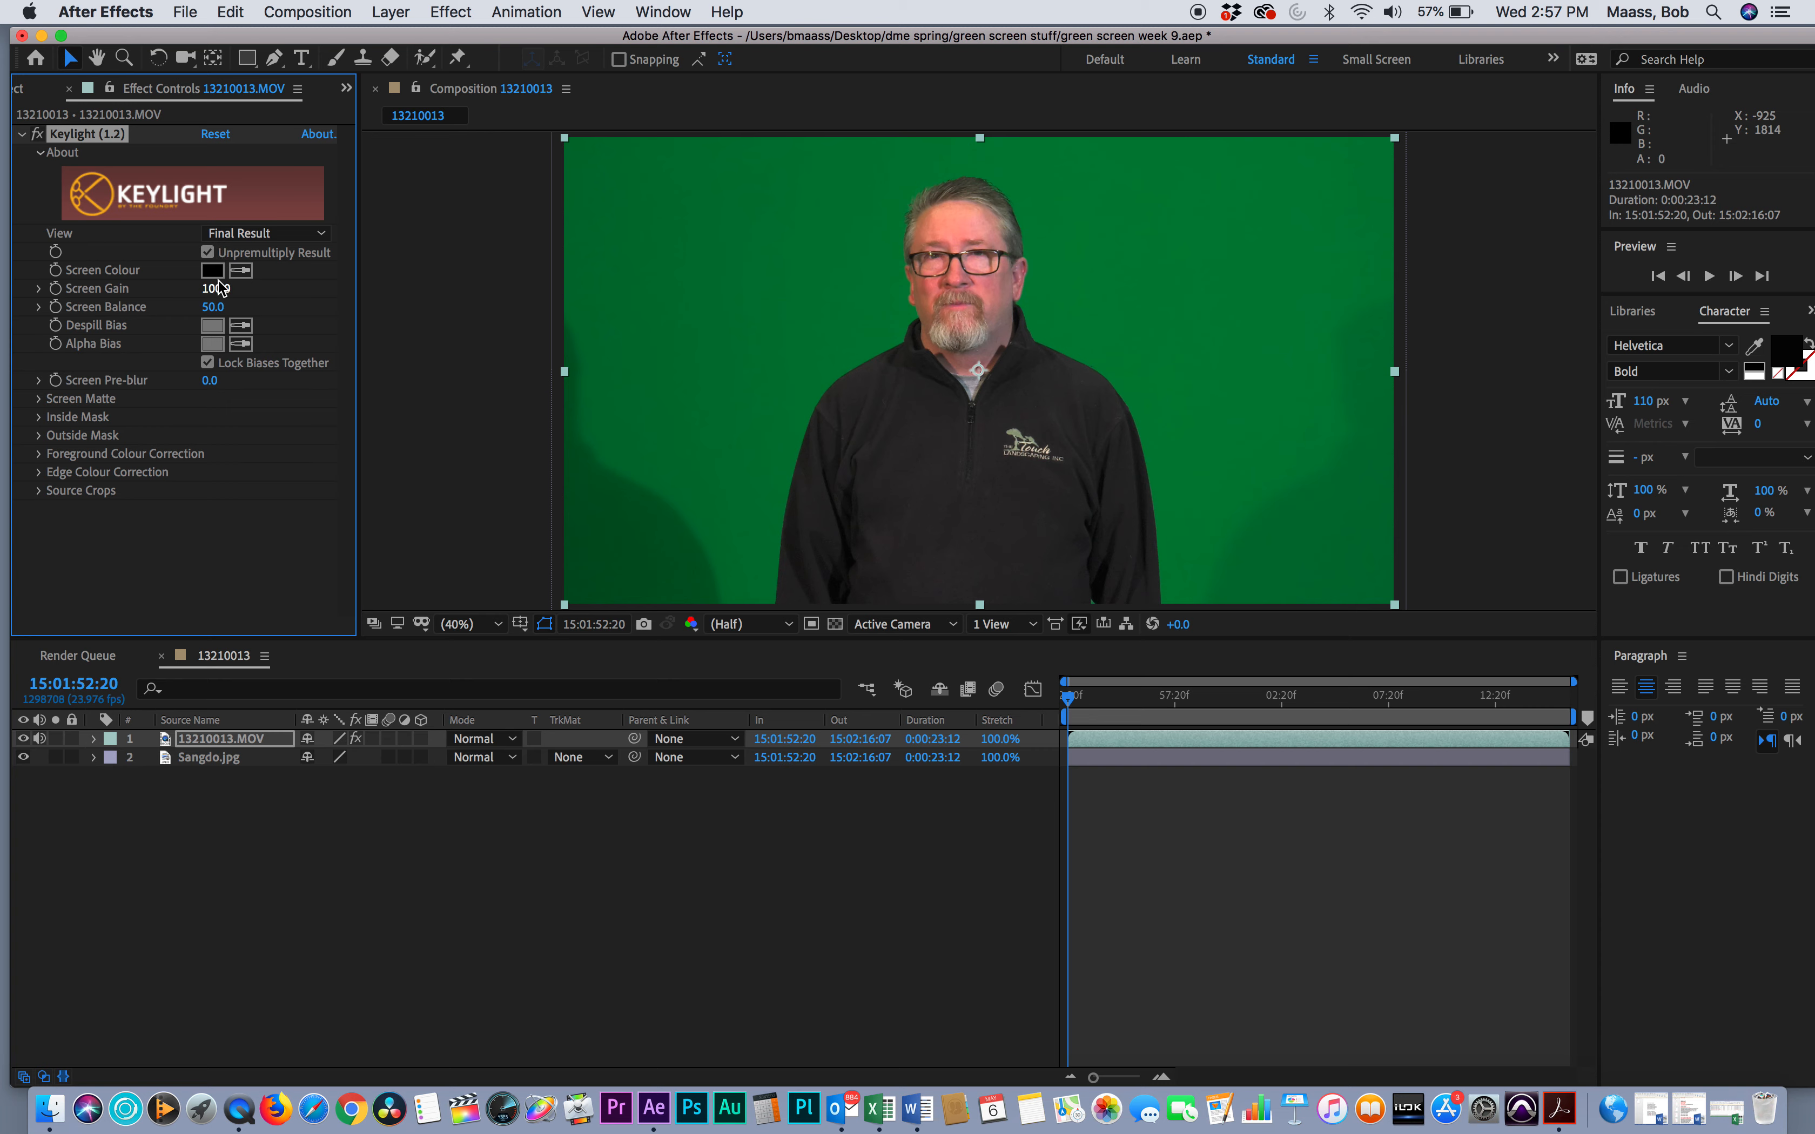
click(241, 270)
click(836, 320)
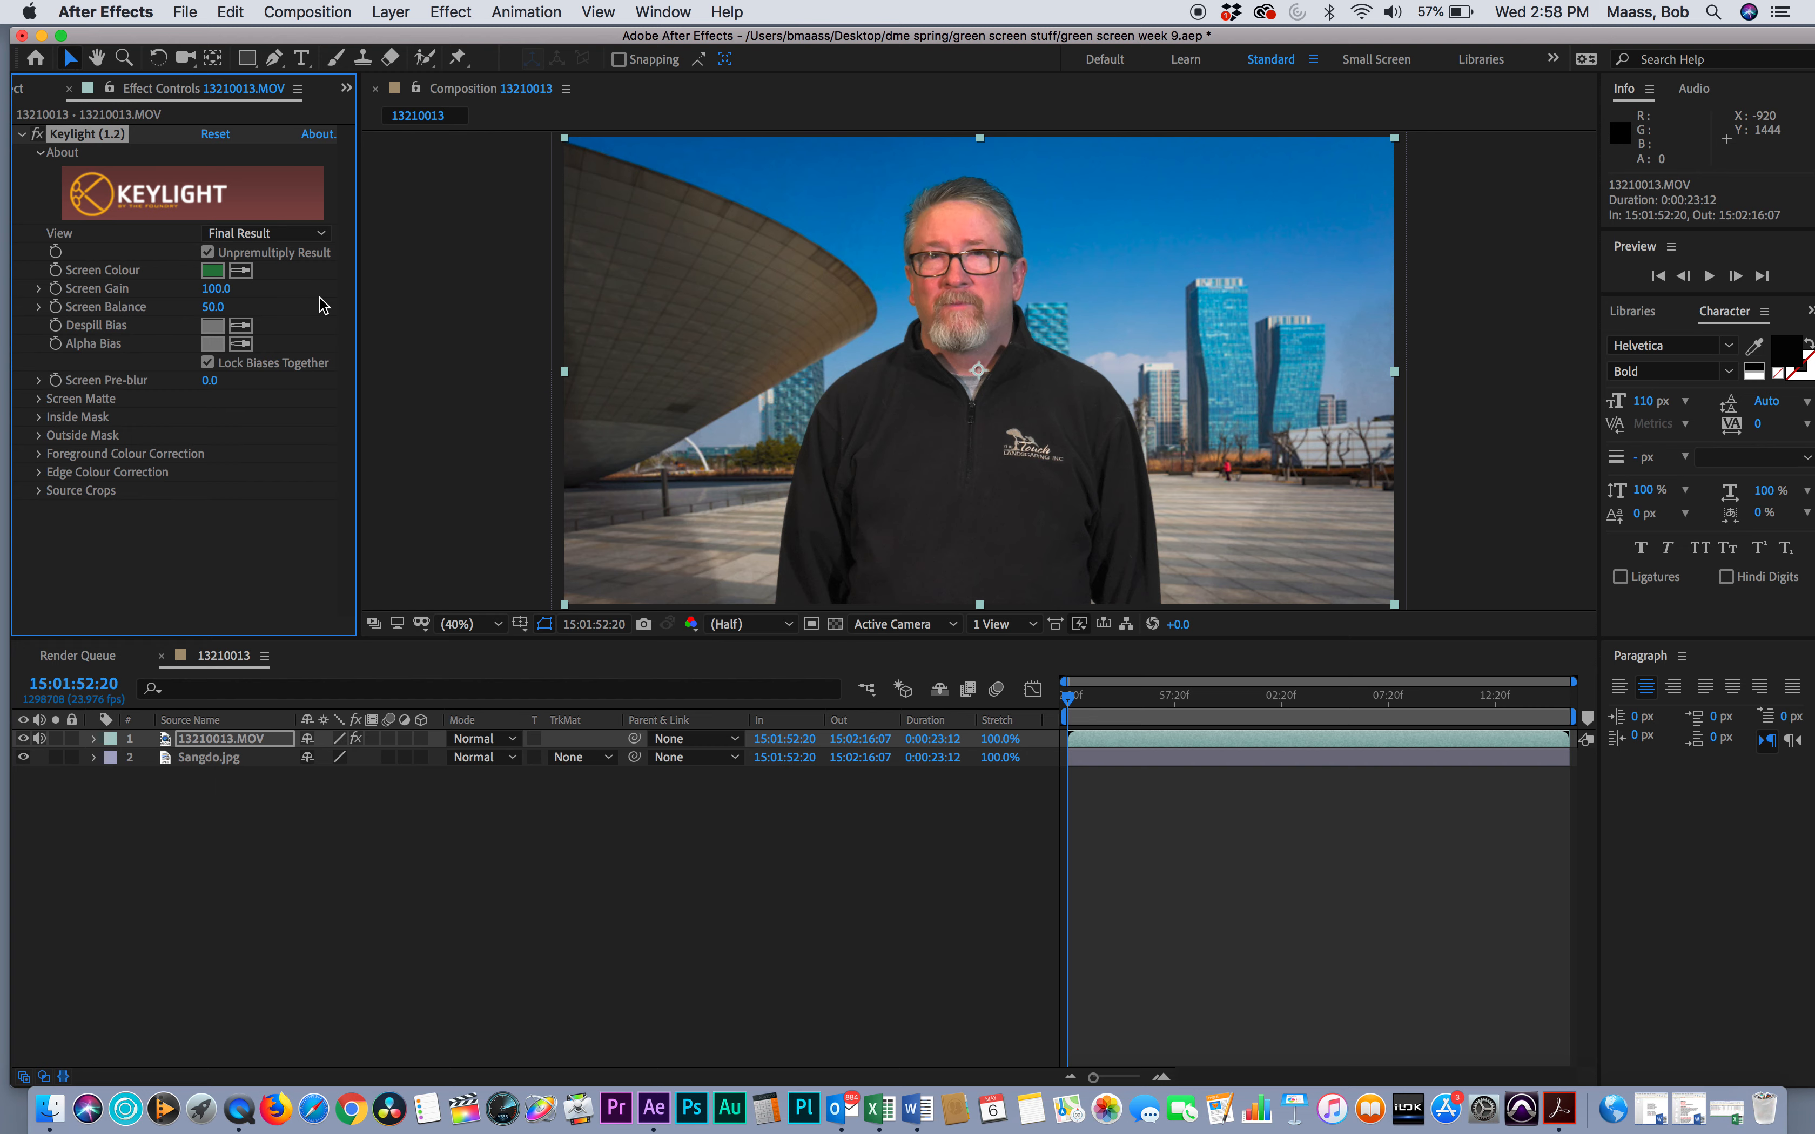
Clean the key in Keylight's Screen Matte view with Clip Black 38 and Clip White 70, and return the view to Final Result
click(317, 234)
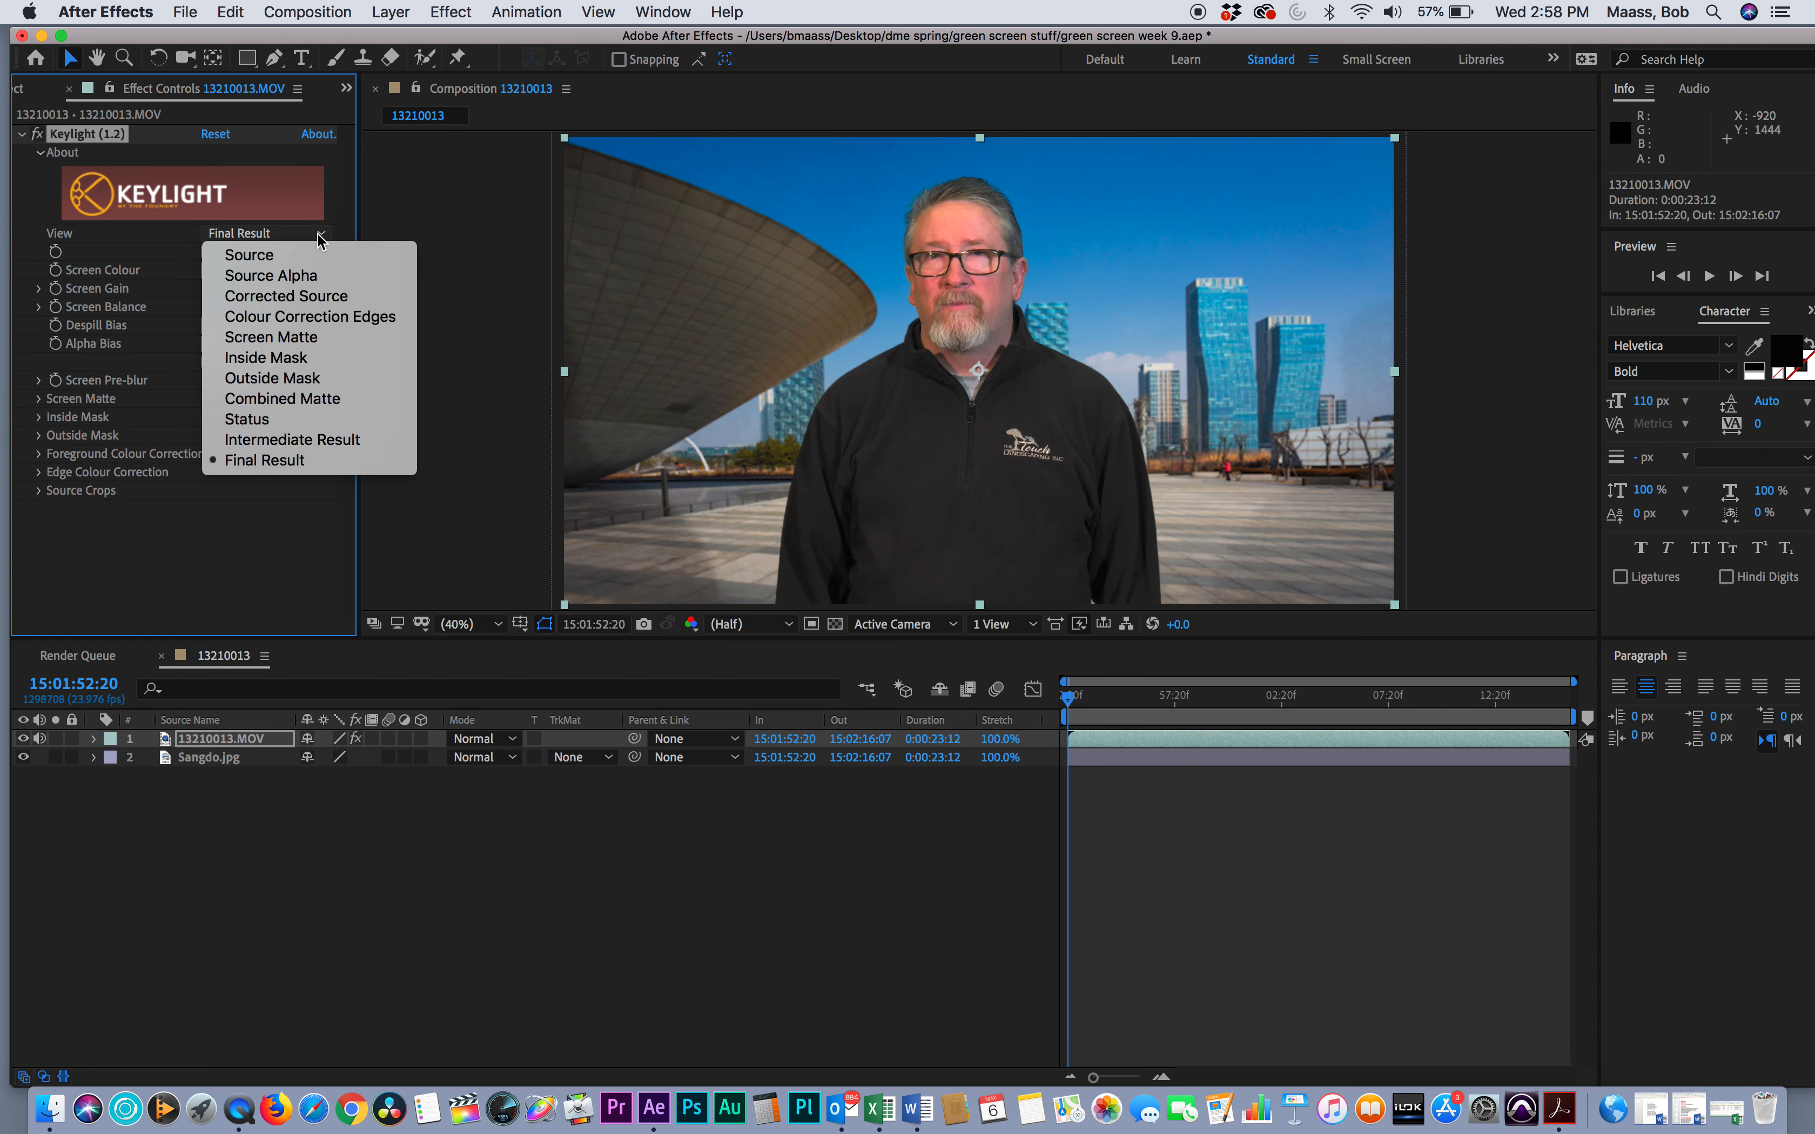
click(310, 338)
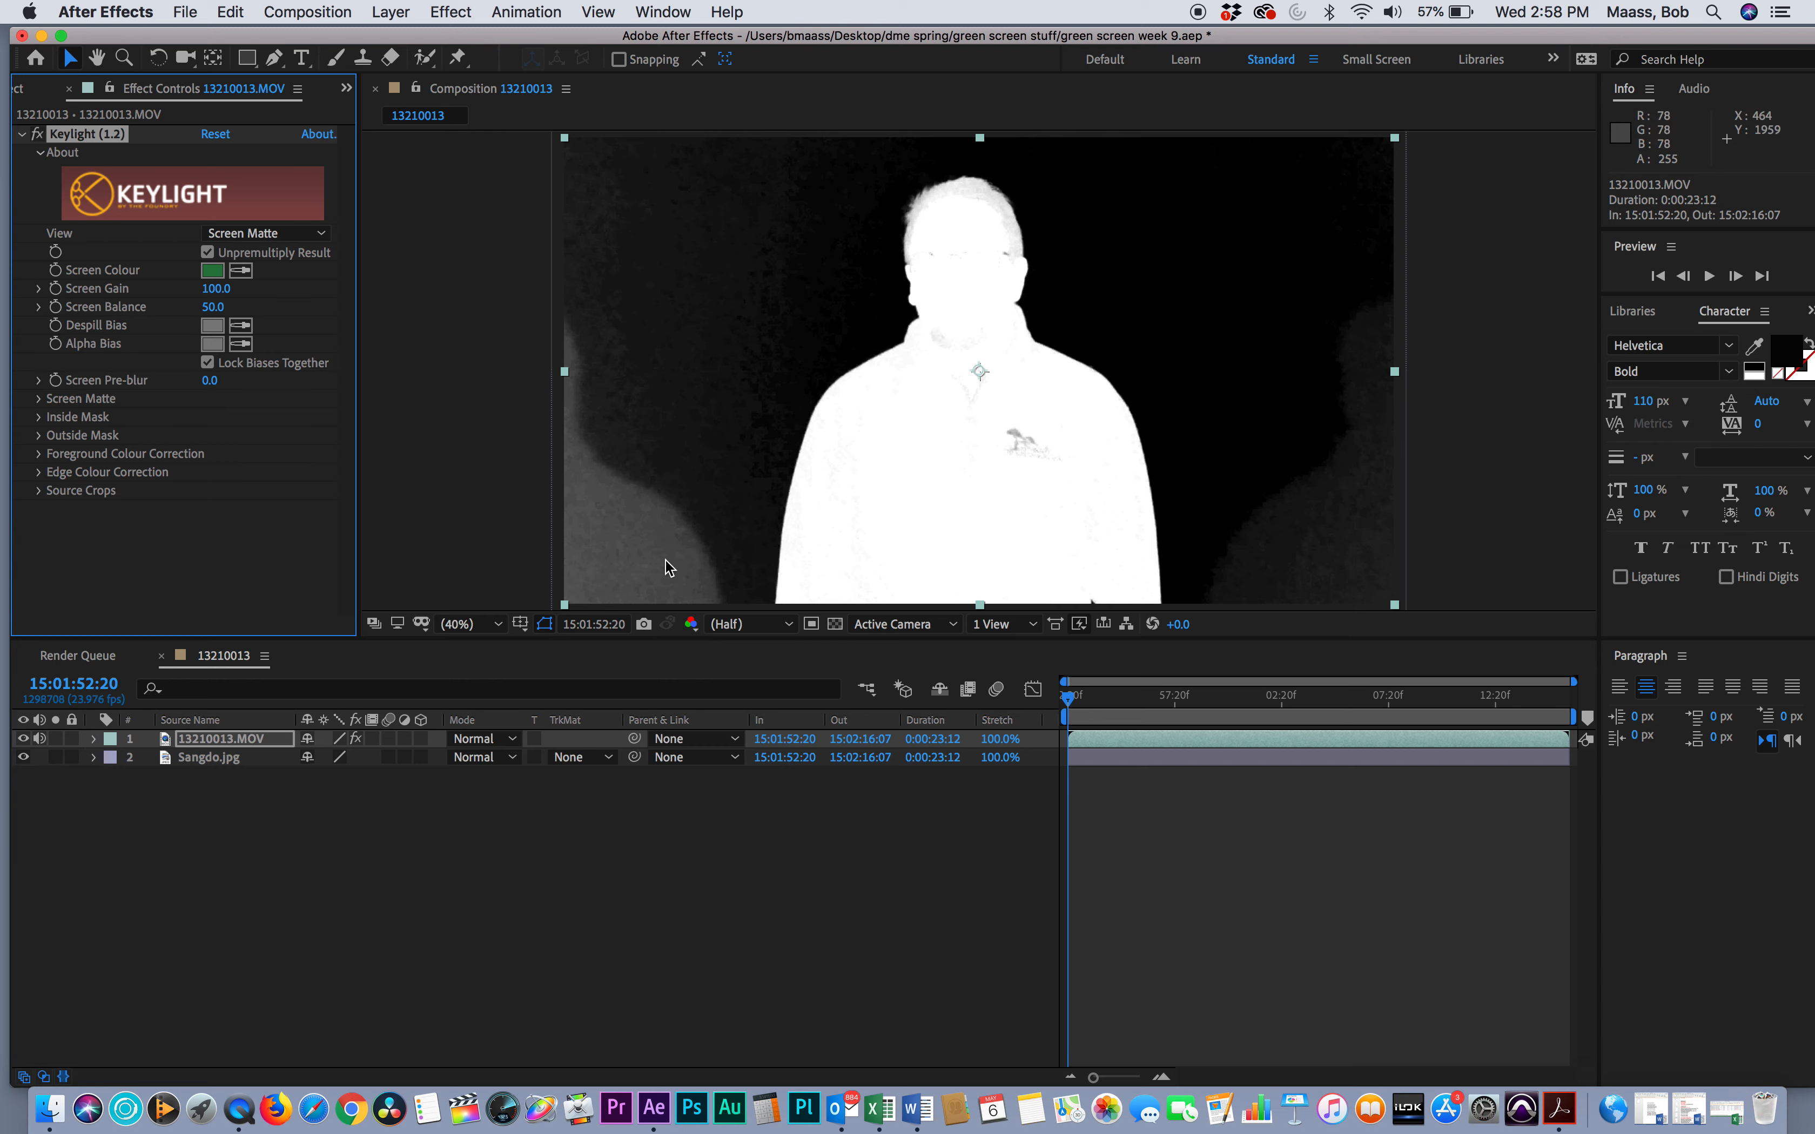
click(39, 399)
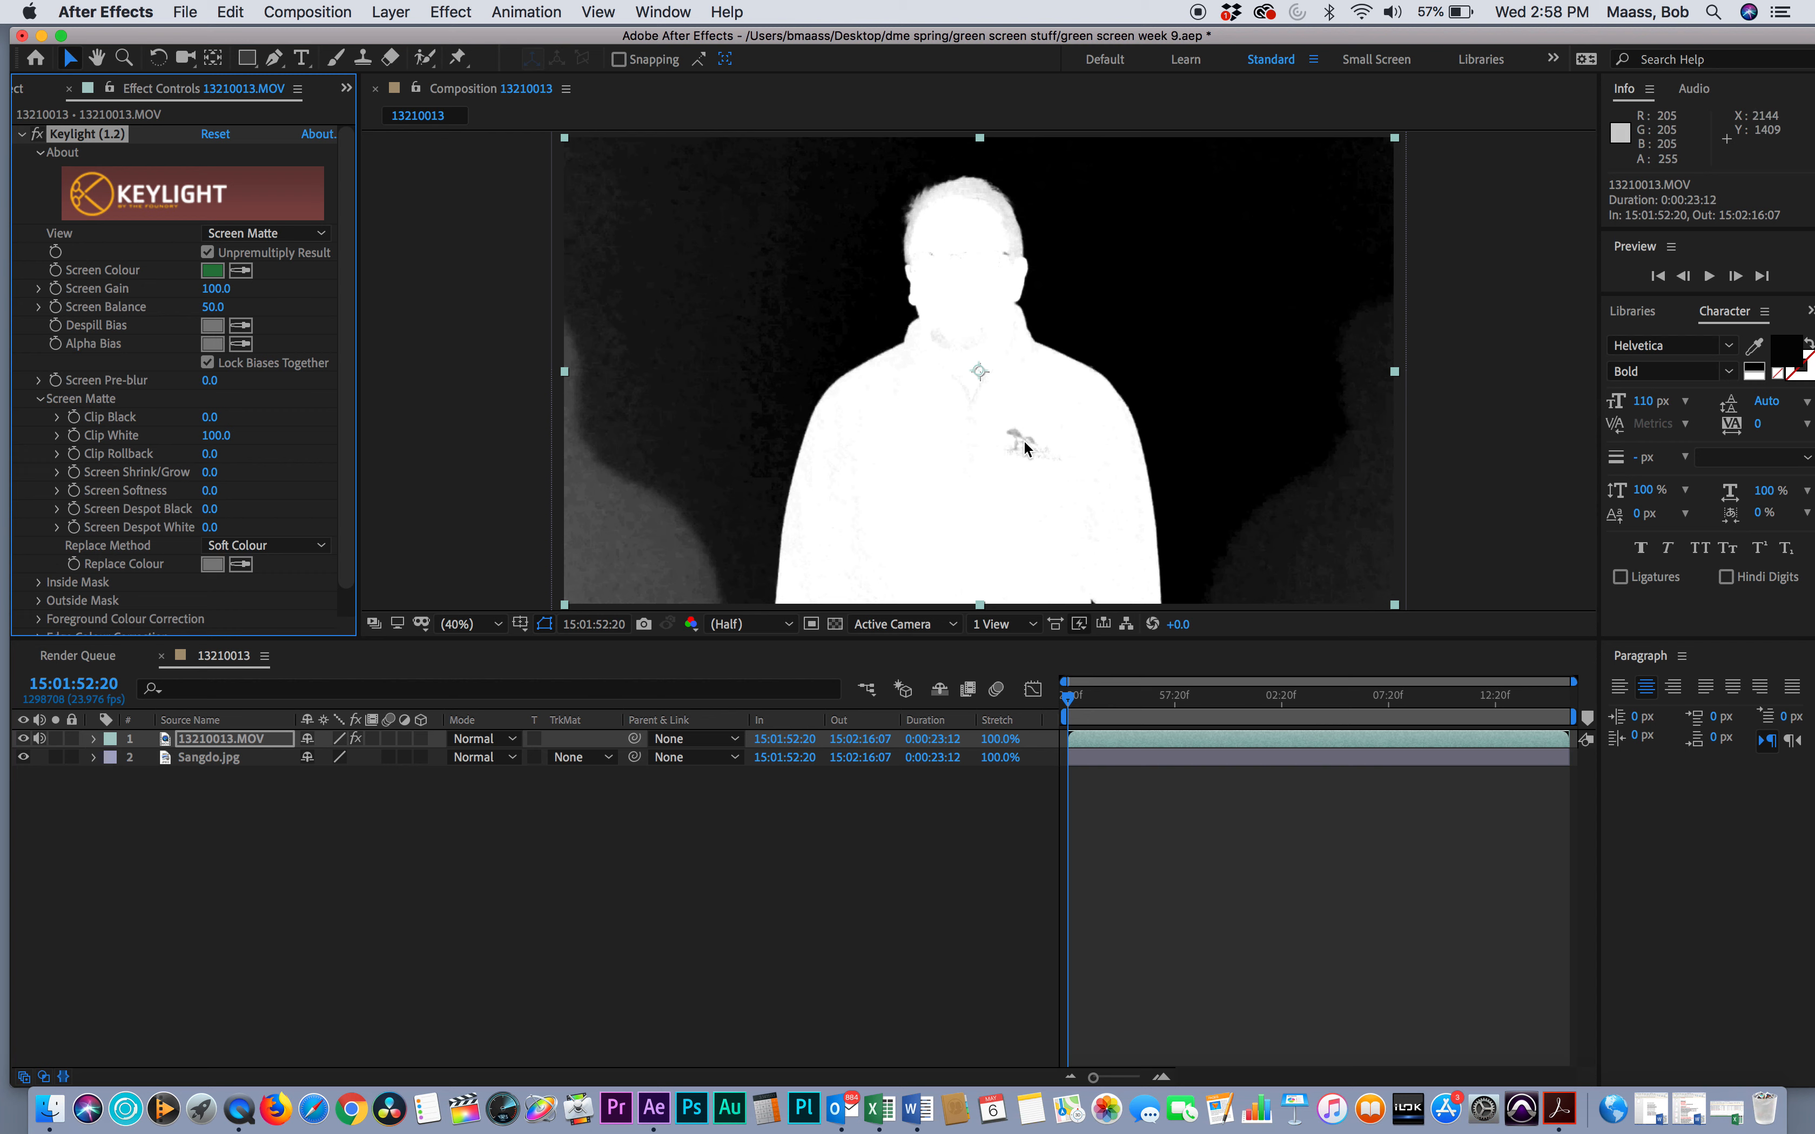
drag(213, 416, 244, 422)
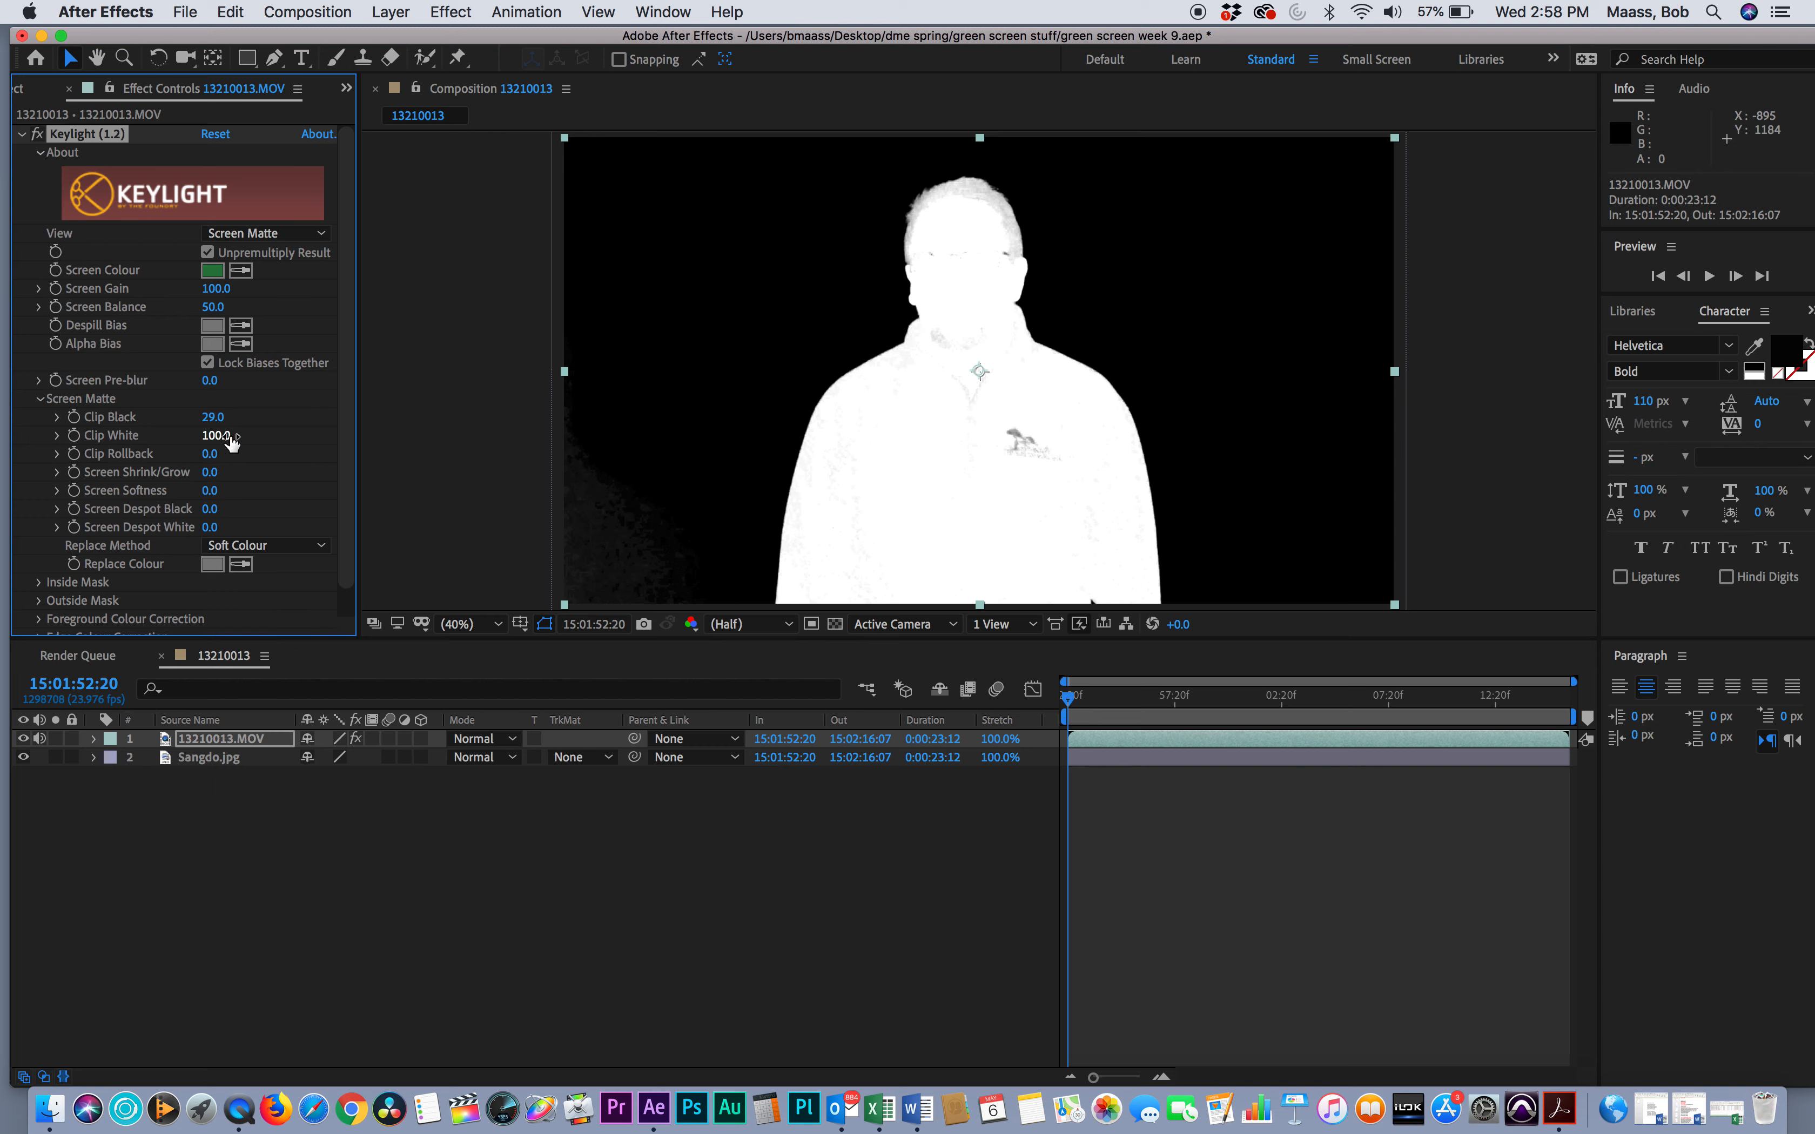
drag(210, 436, 178, 430)
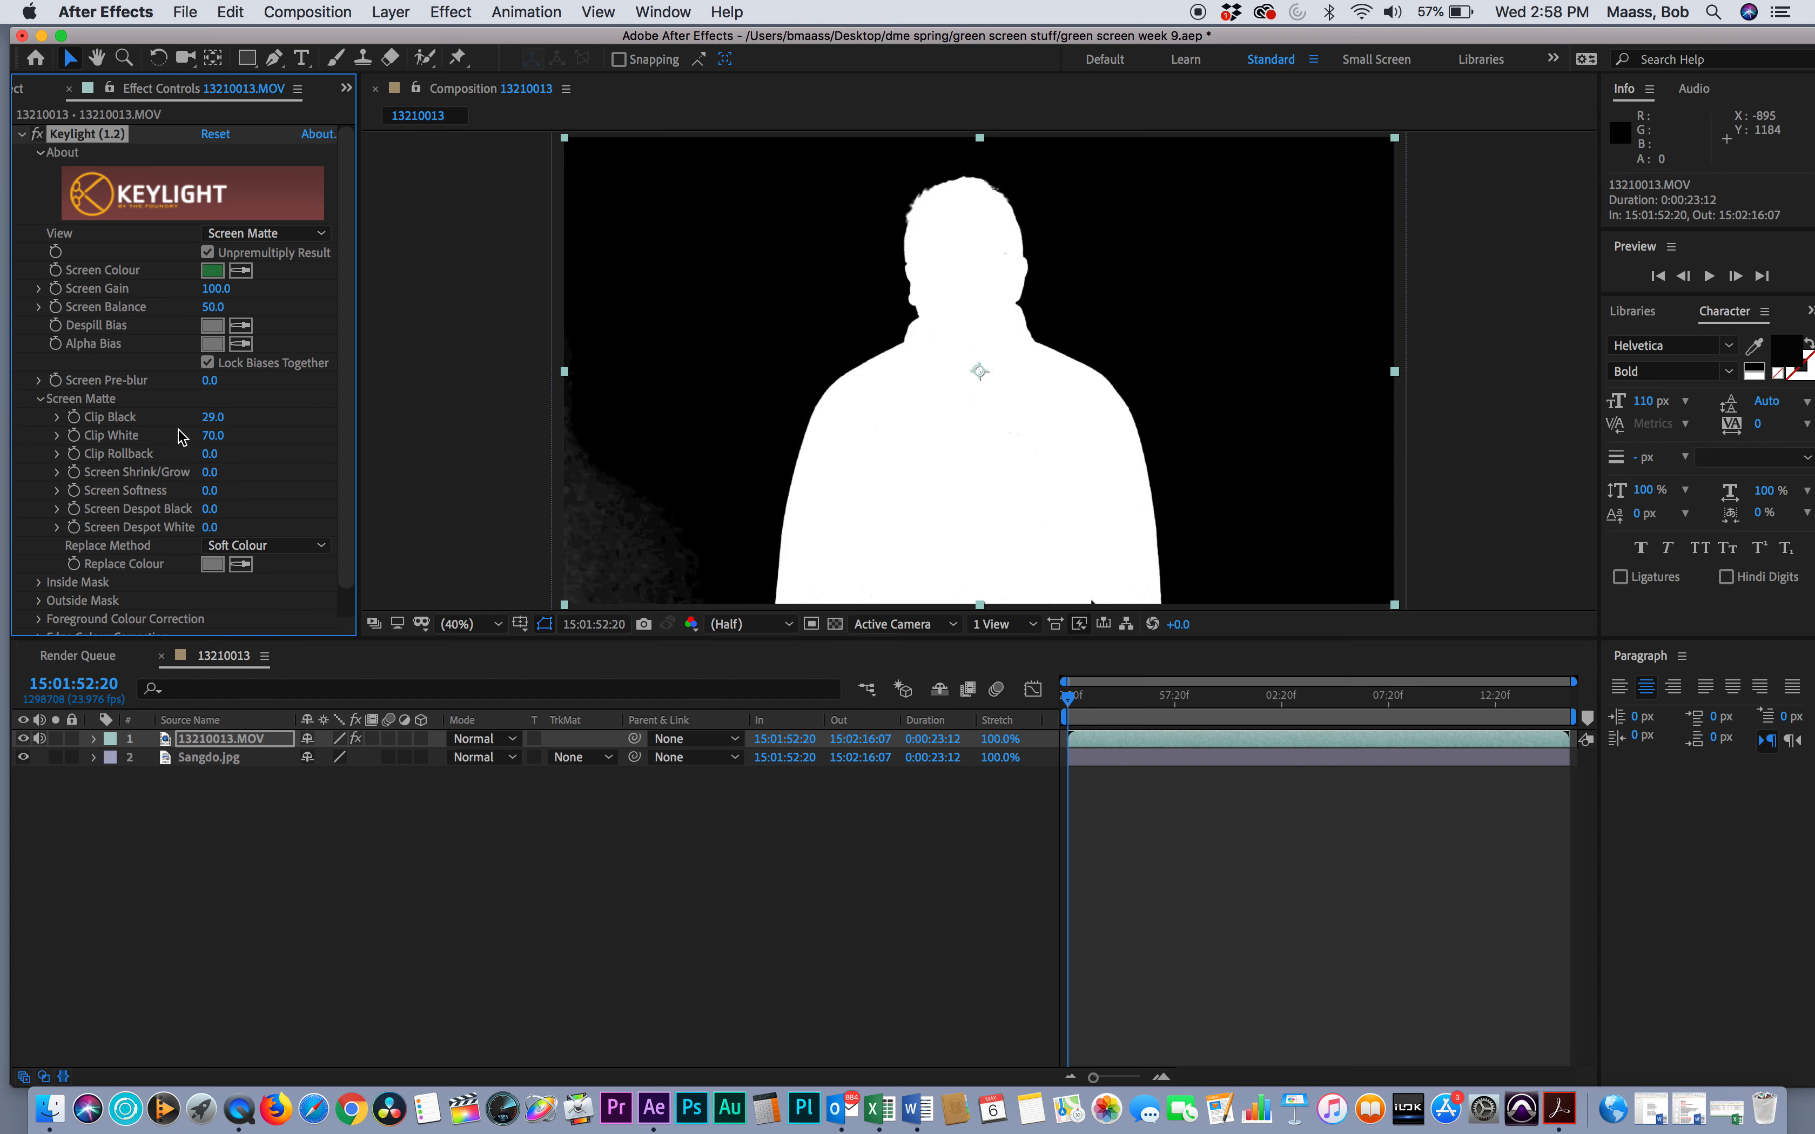
drag(219, 417, 234, 419)
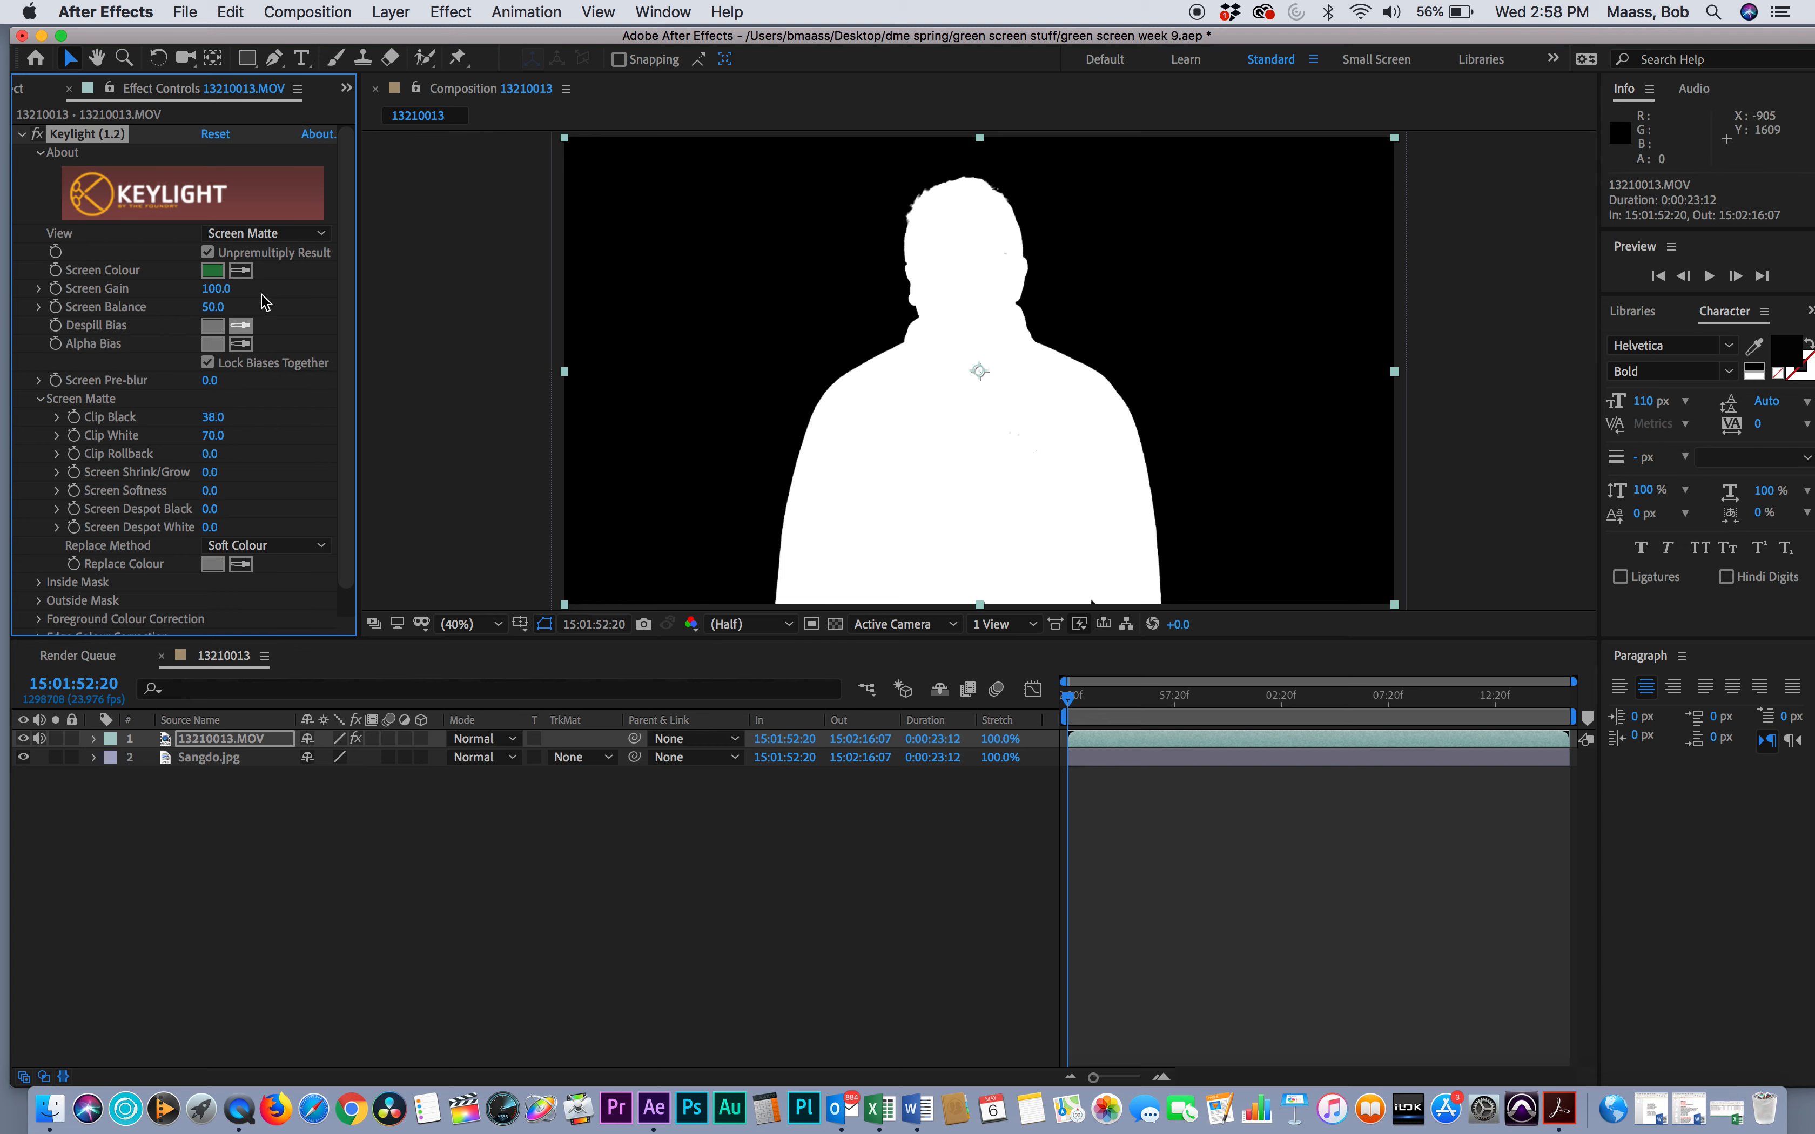
click(296, 234)
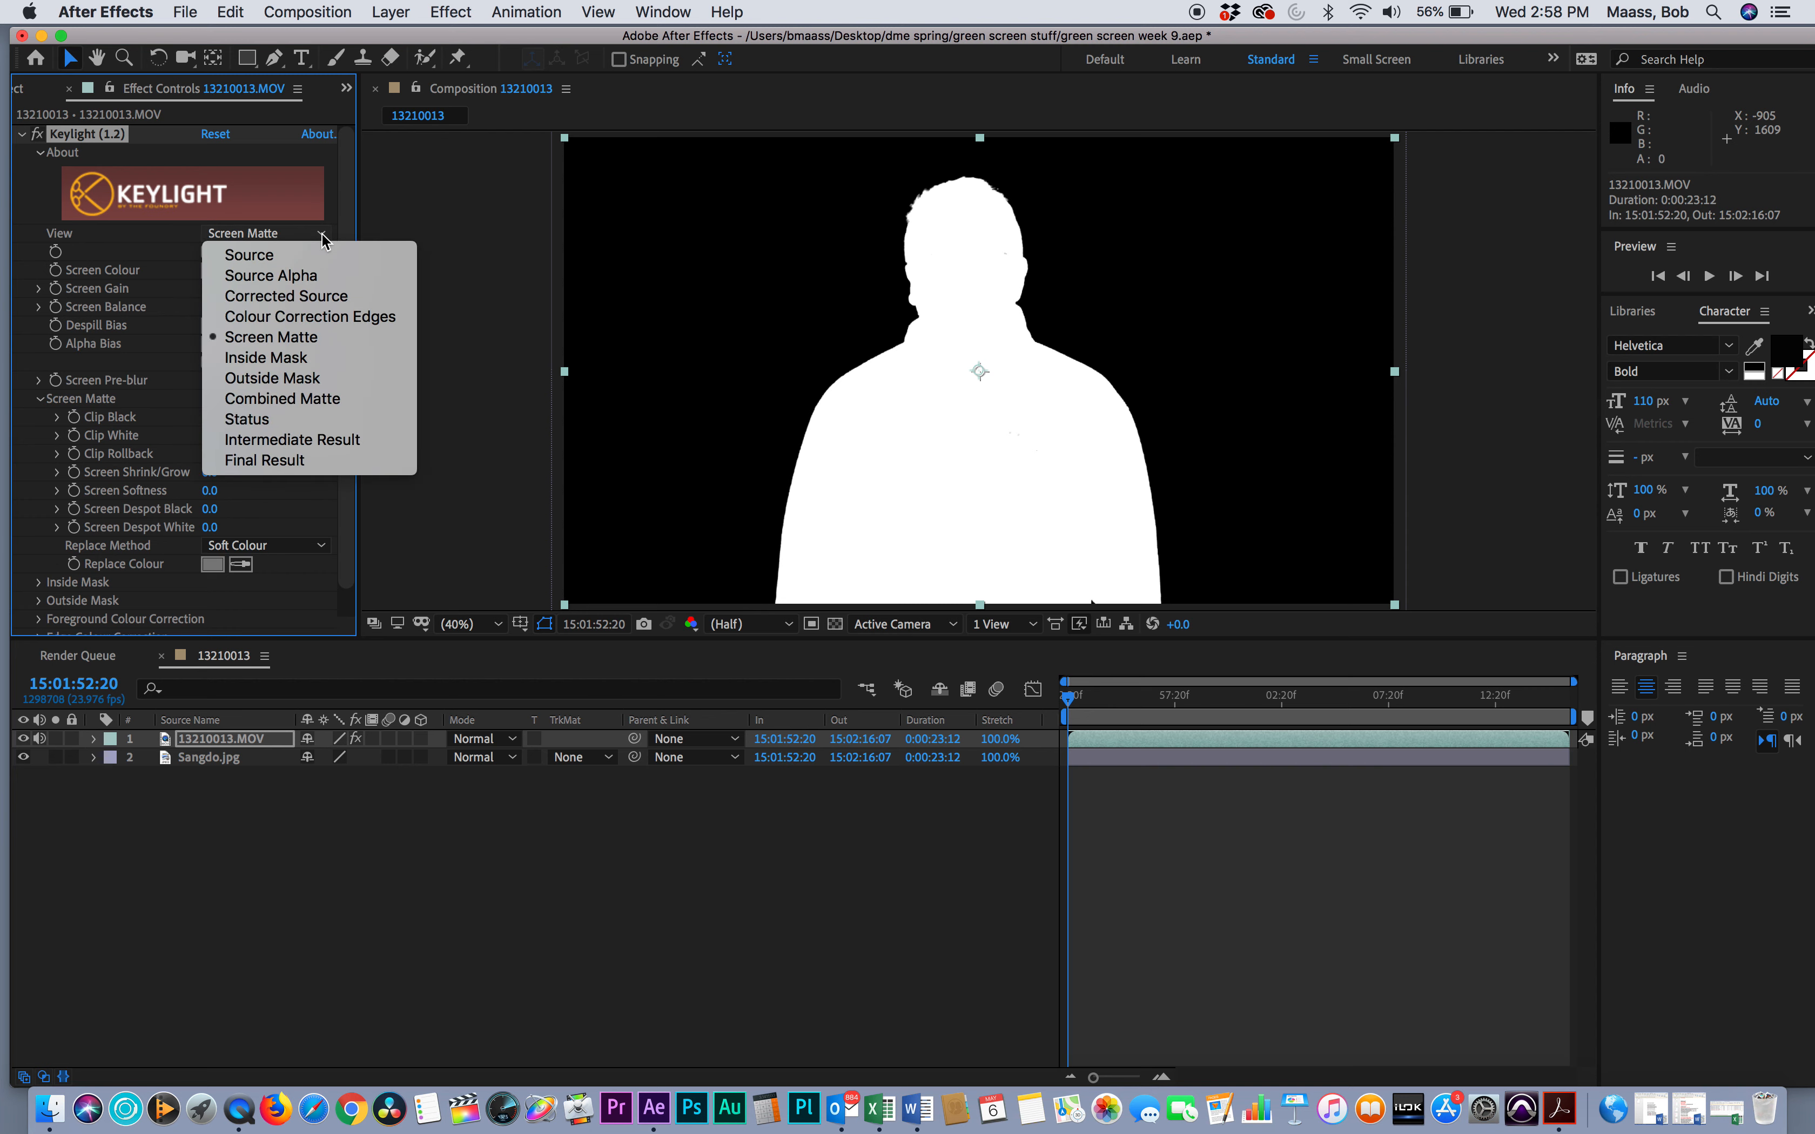
click(268, 461)
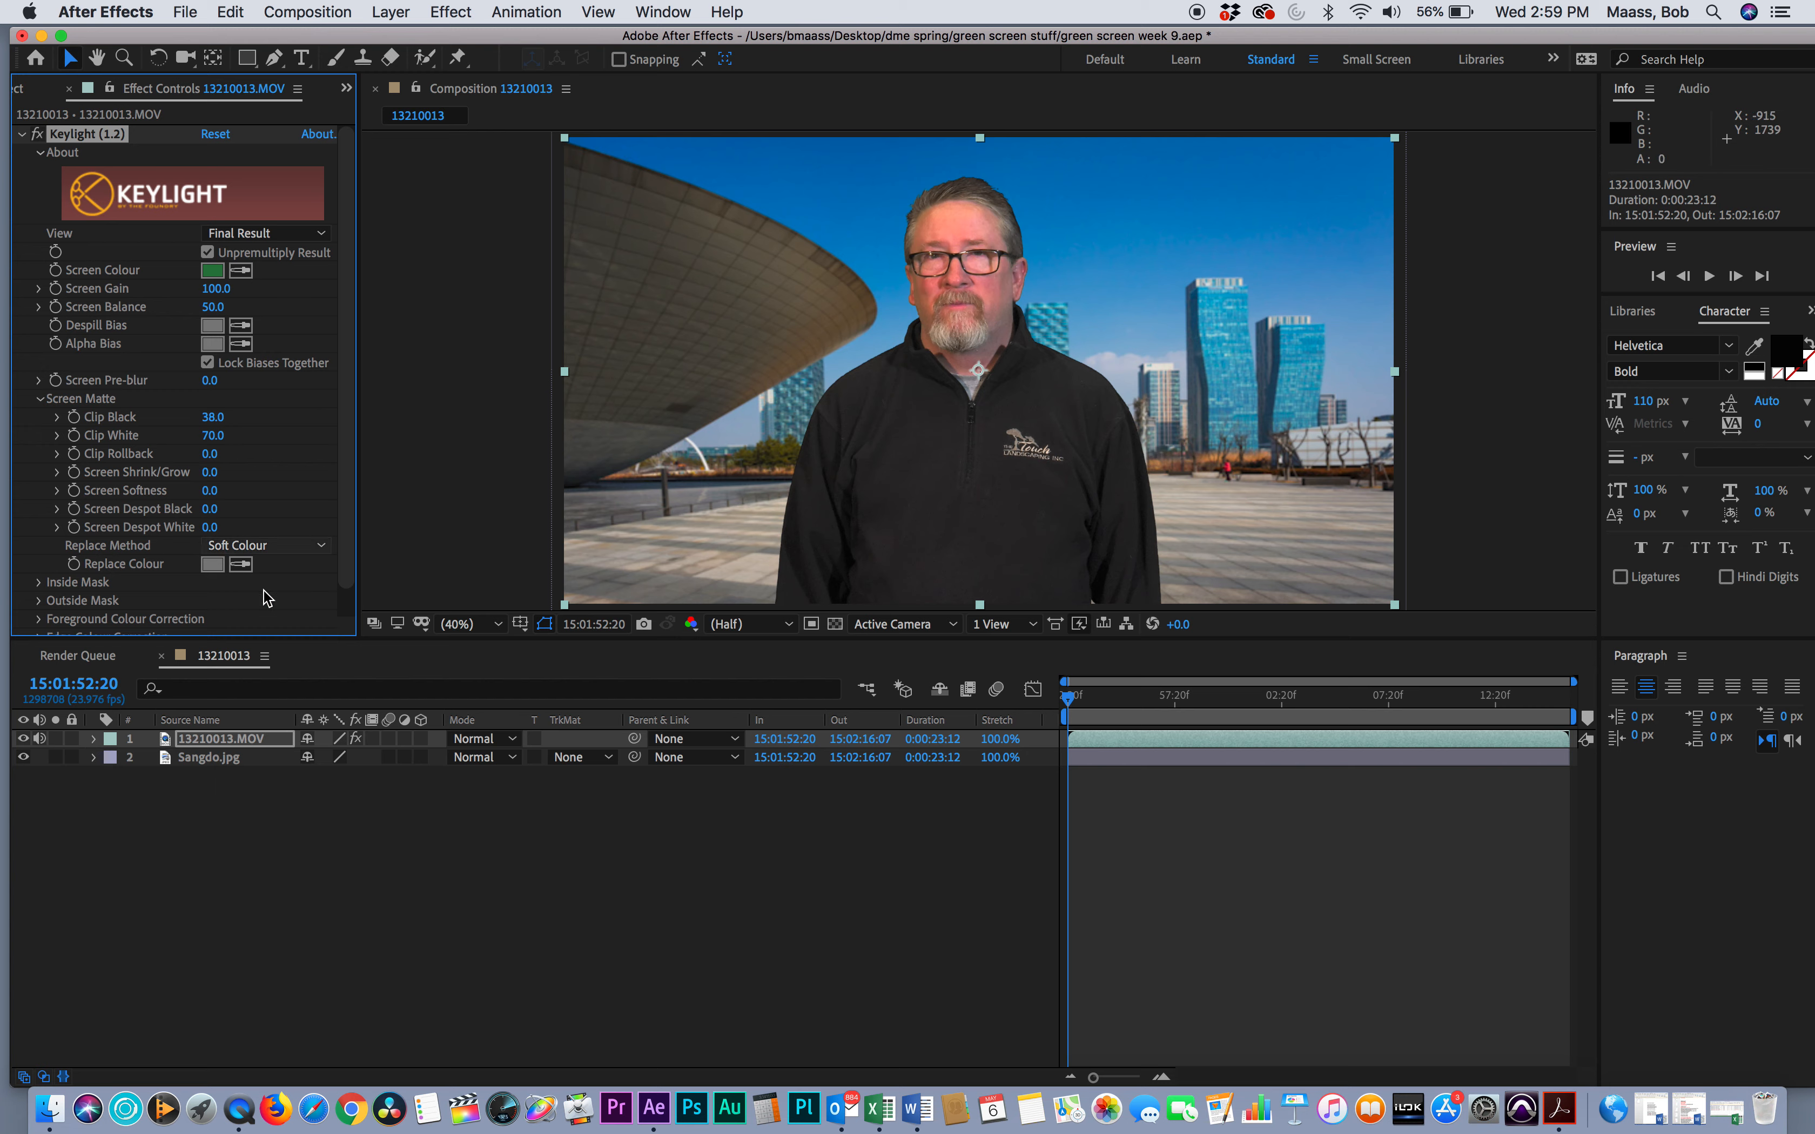
Preview clips 13210007.MOV, 13210008.MOV and 13210009.MOV, and add 13210009.MOV to the composition between the 13210013.MOV and Sangdo.jpg layers
click(23, 93)
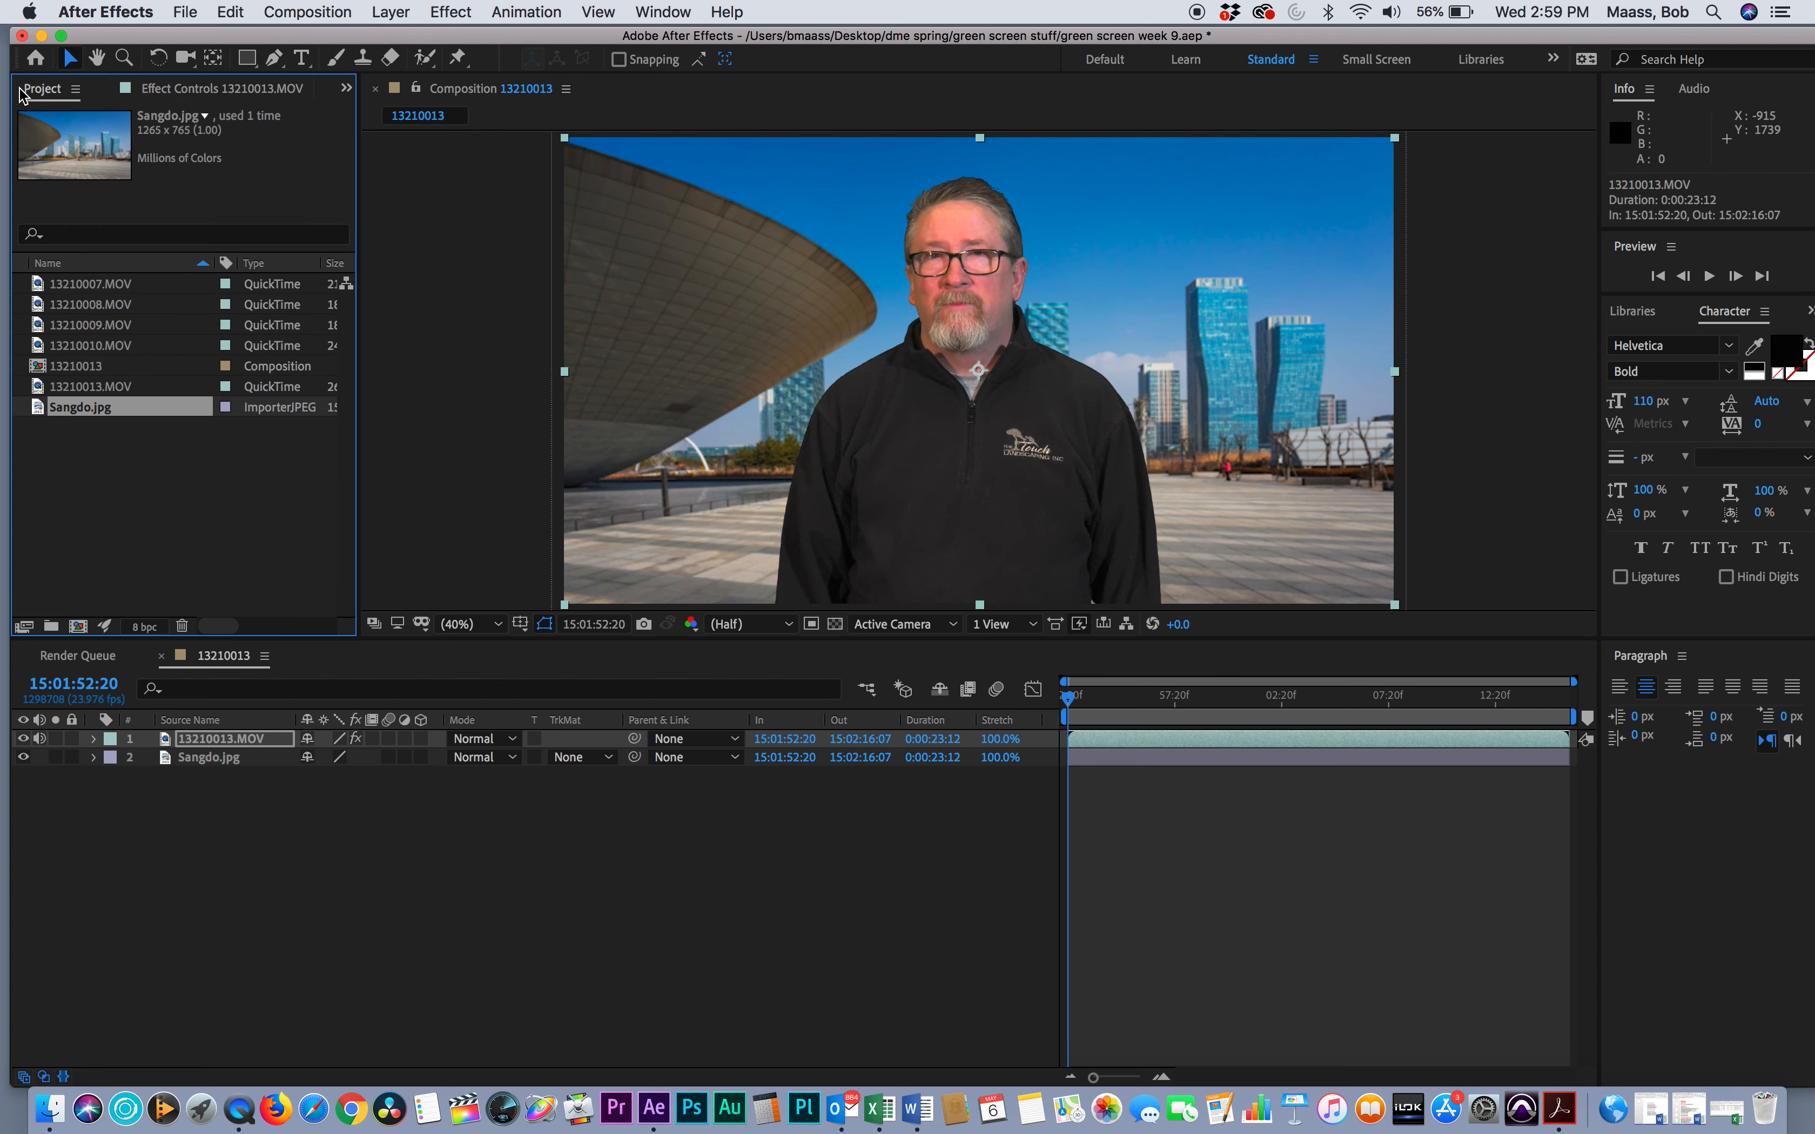
double_click(41, 291)
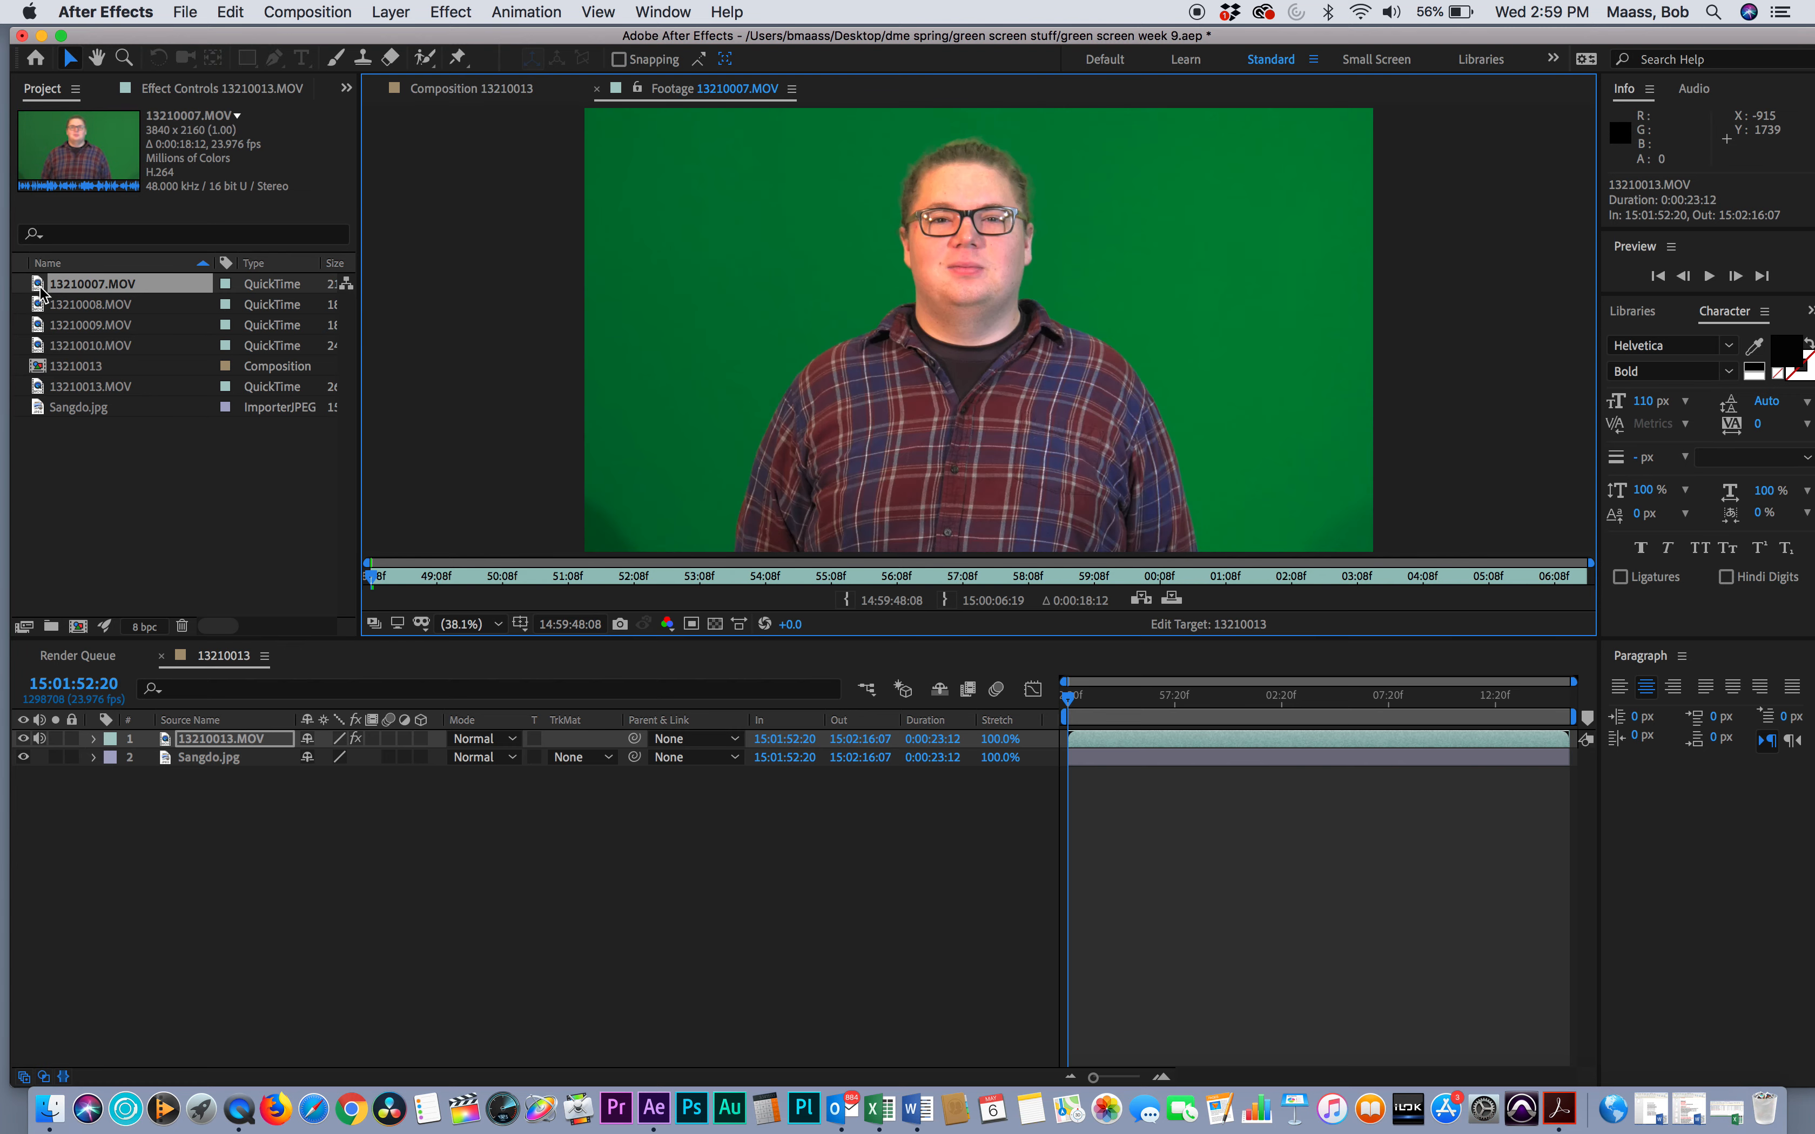
double_click(41, 311)
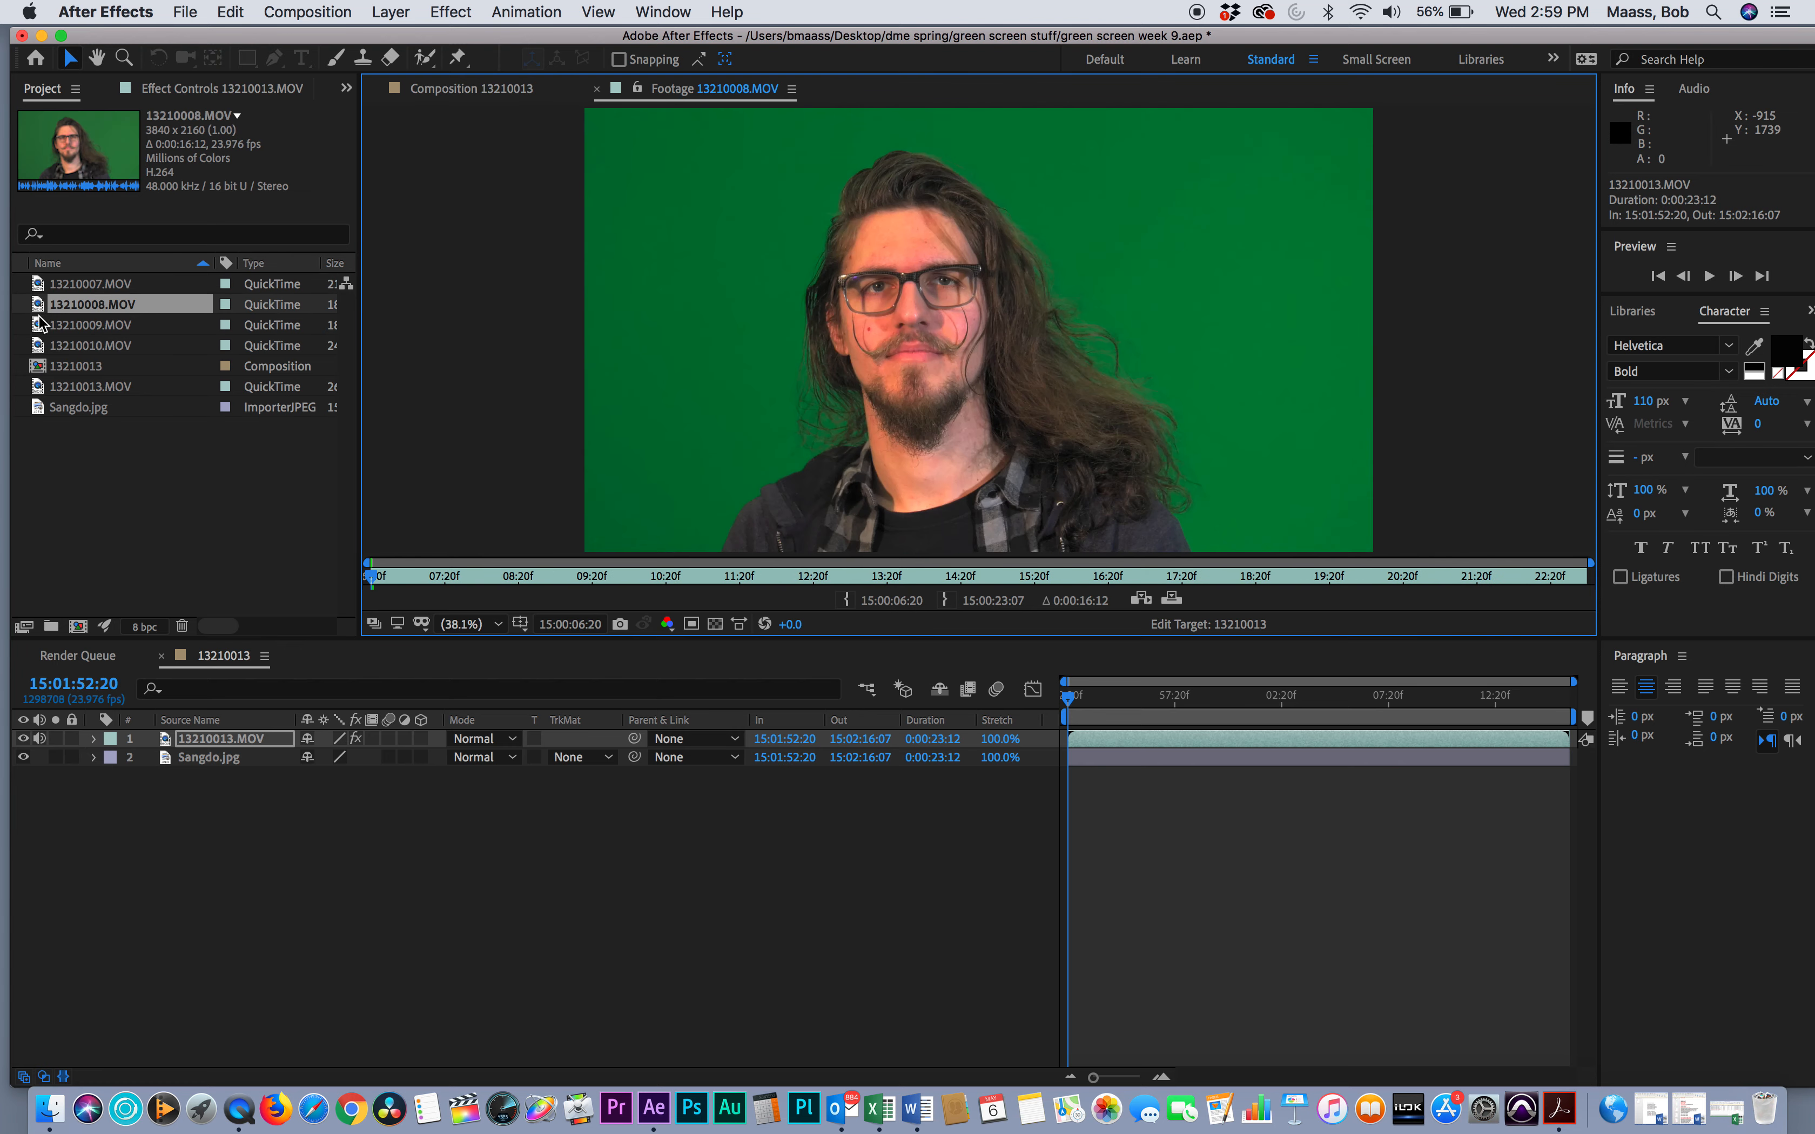
double_click(39, 324)
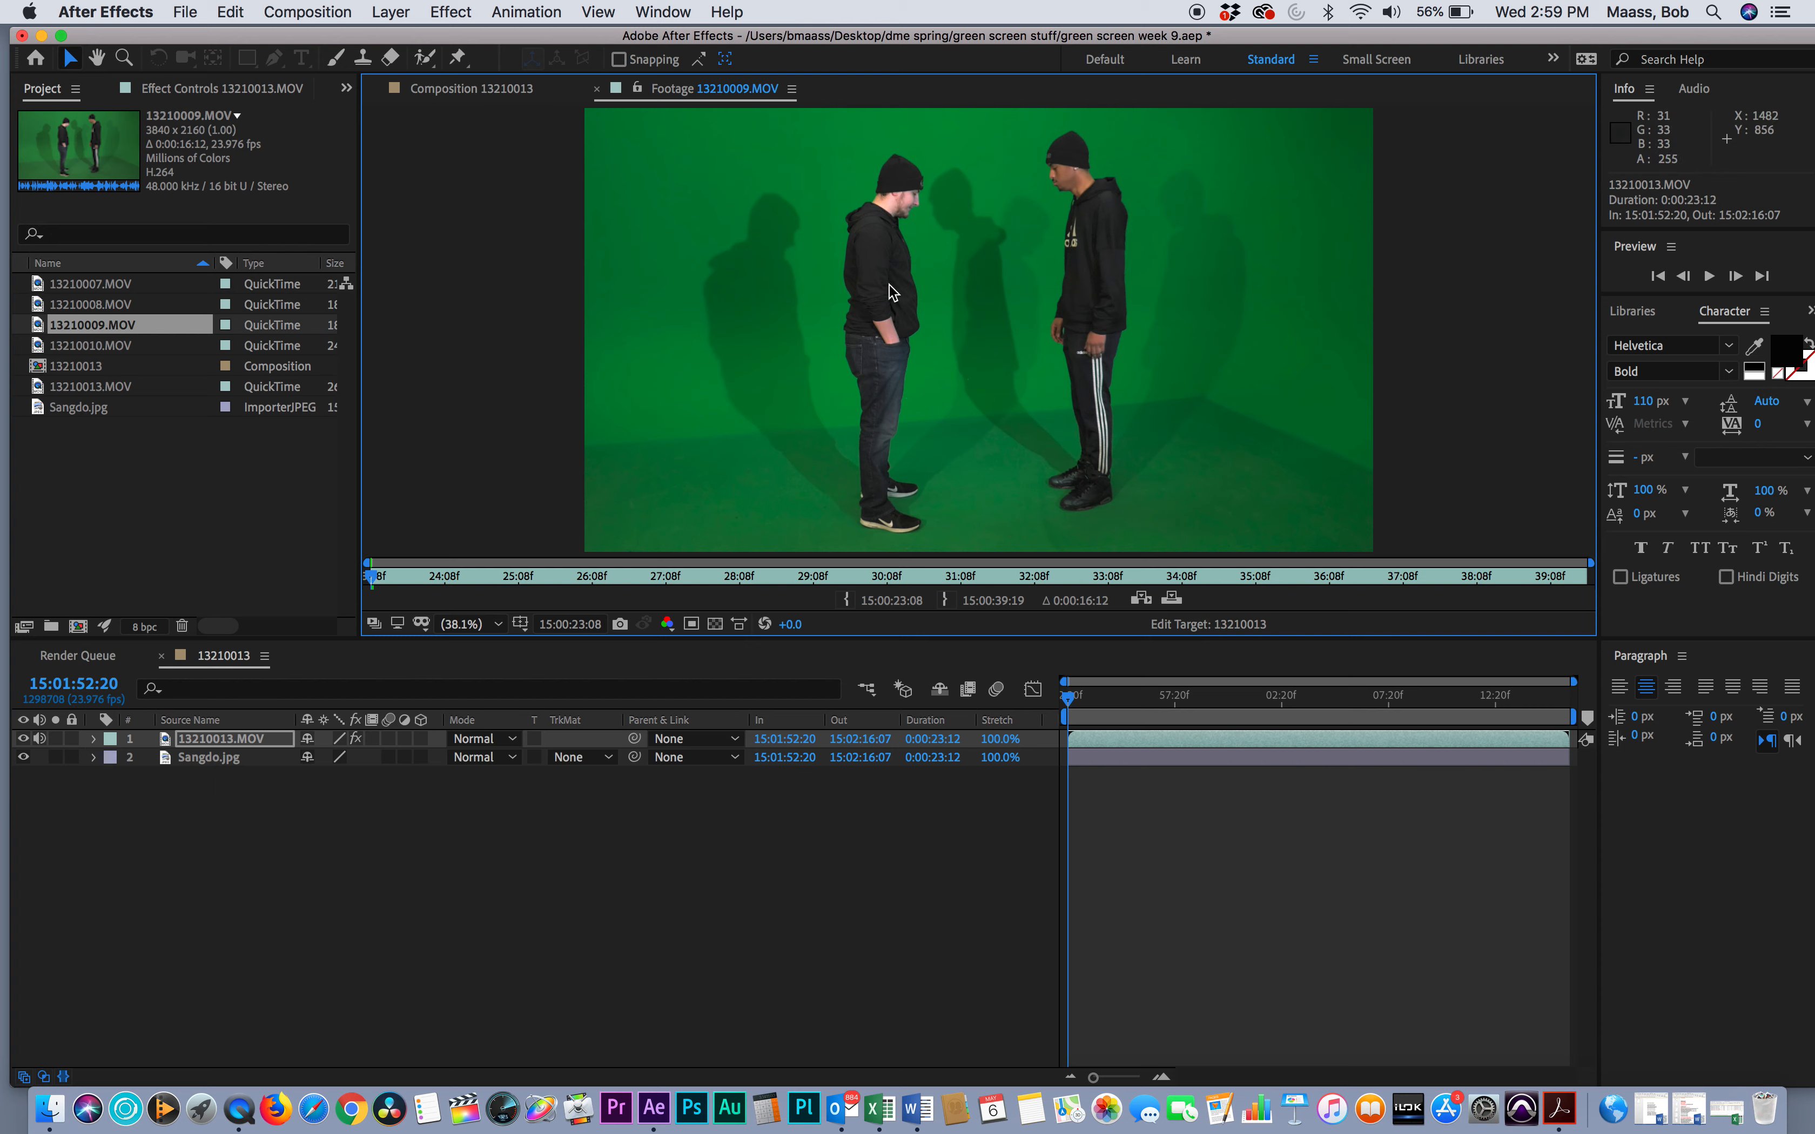
drag(39, 328, 205, 761)
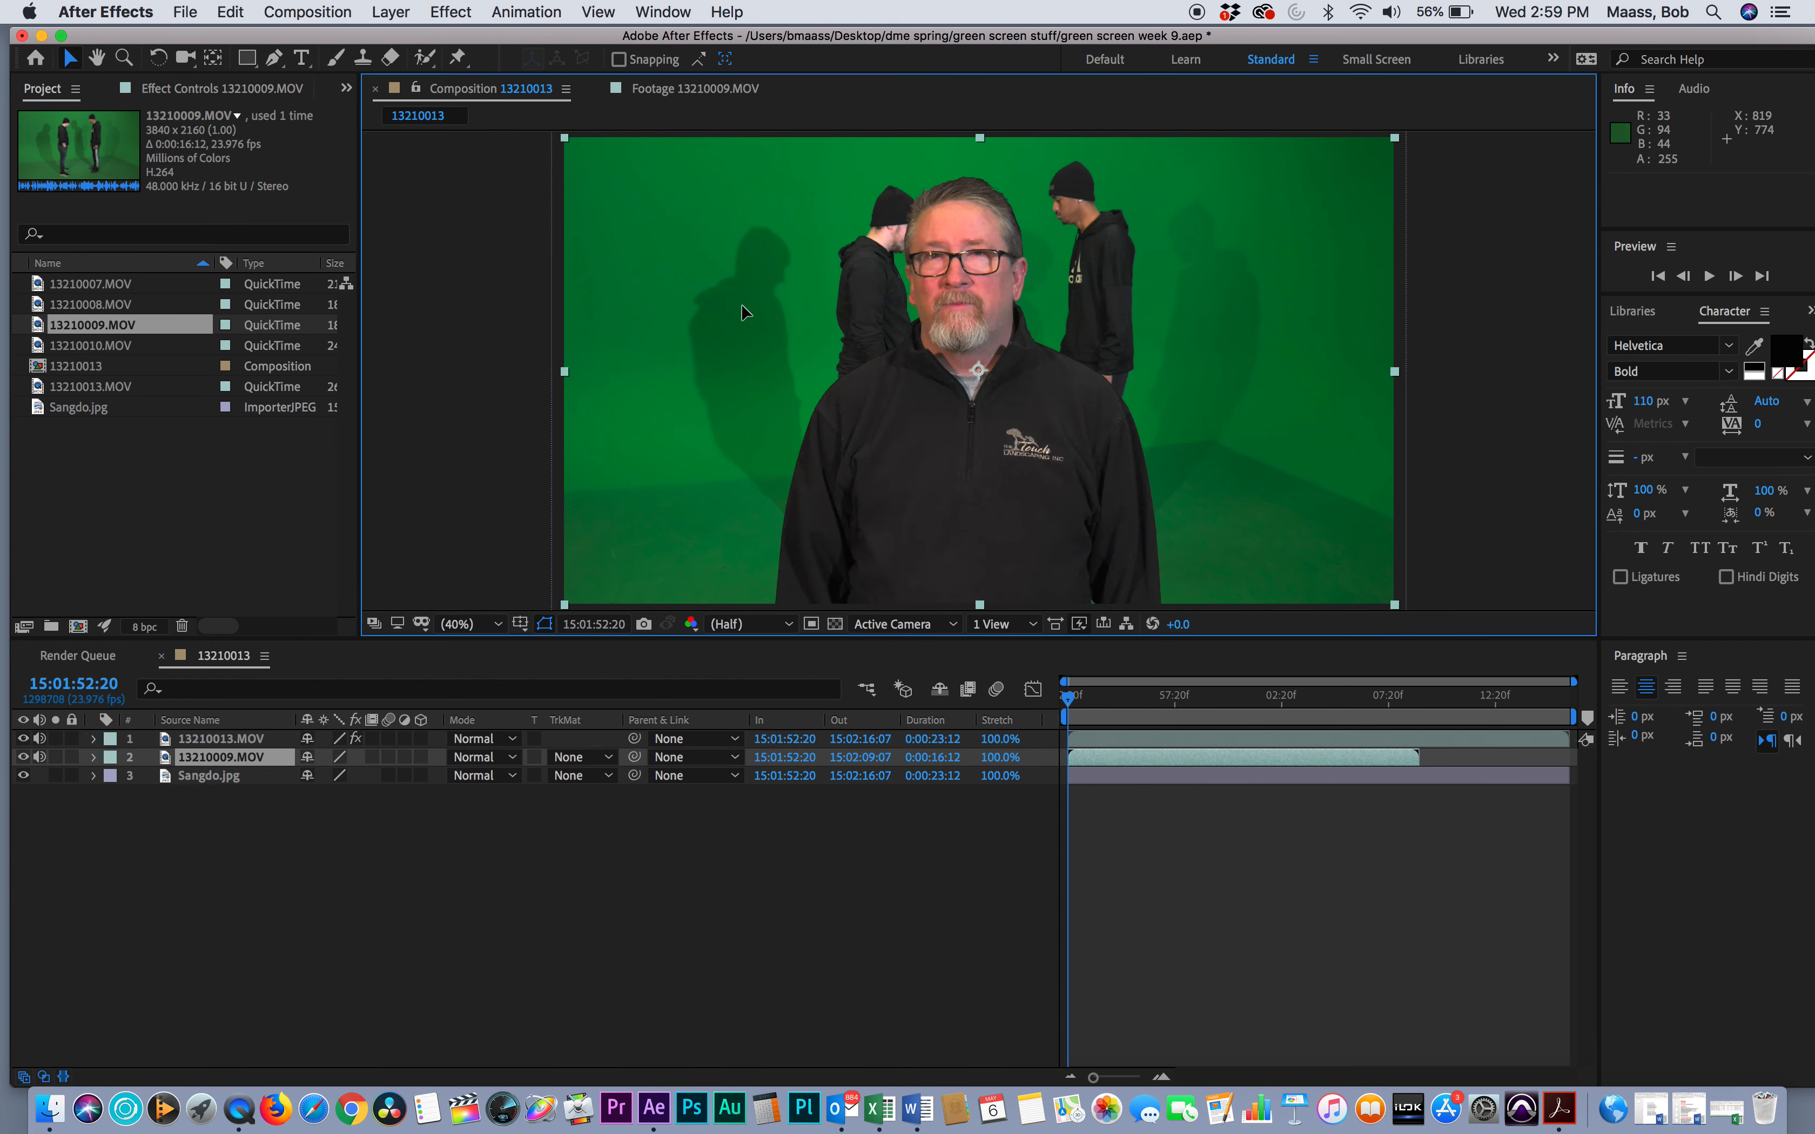
Scale the 13210009.MOV layer to 50% and move it to the frame's lower right, at about 3165, 1550
drag(741, 311, 955, 326)
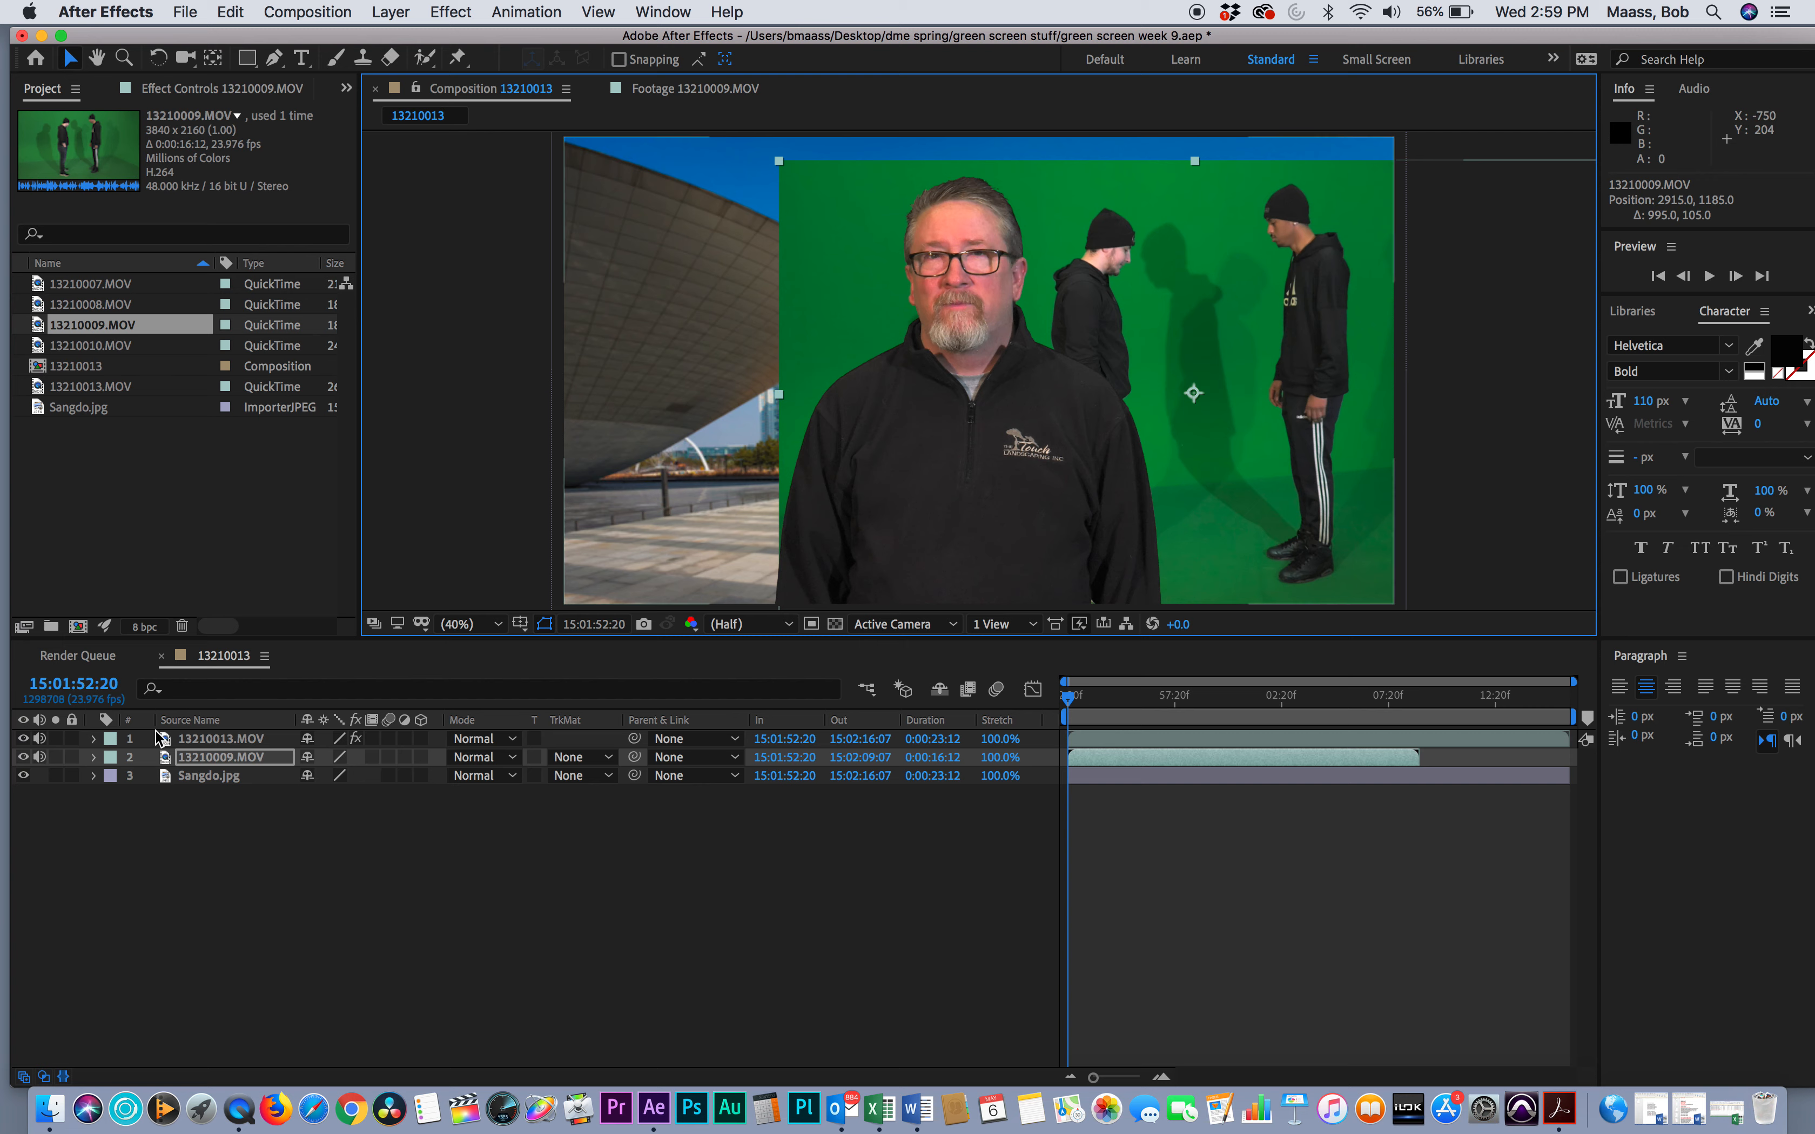
click(94, 757)
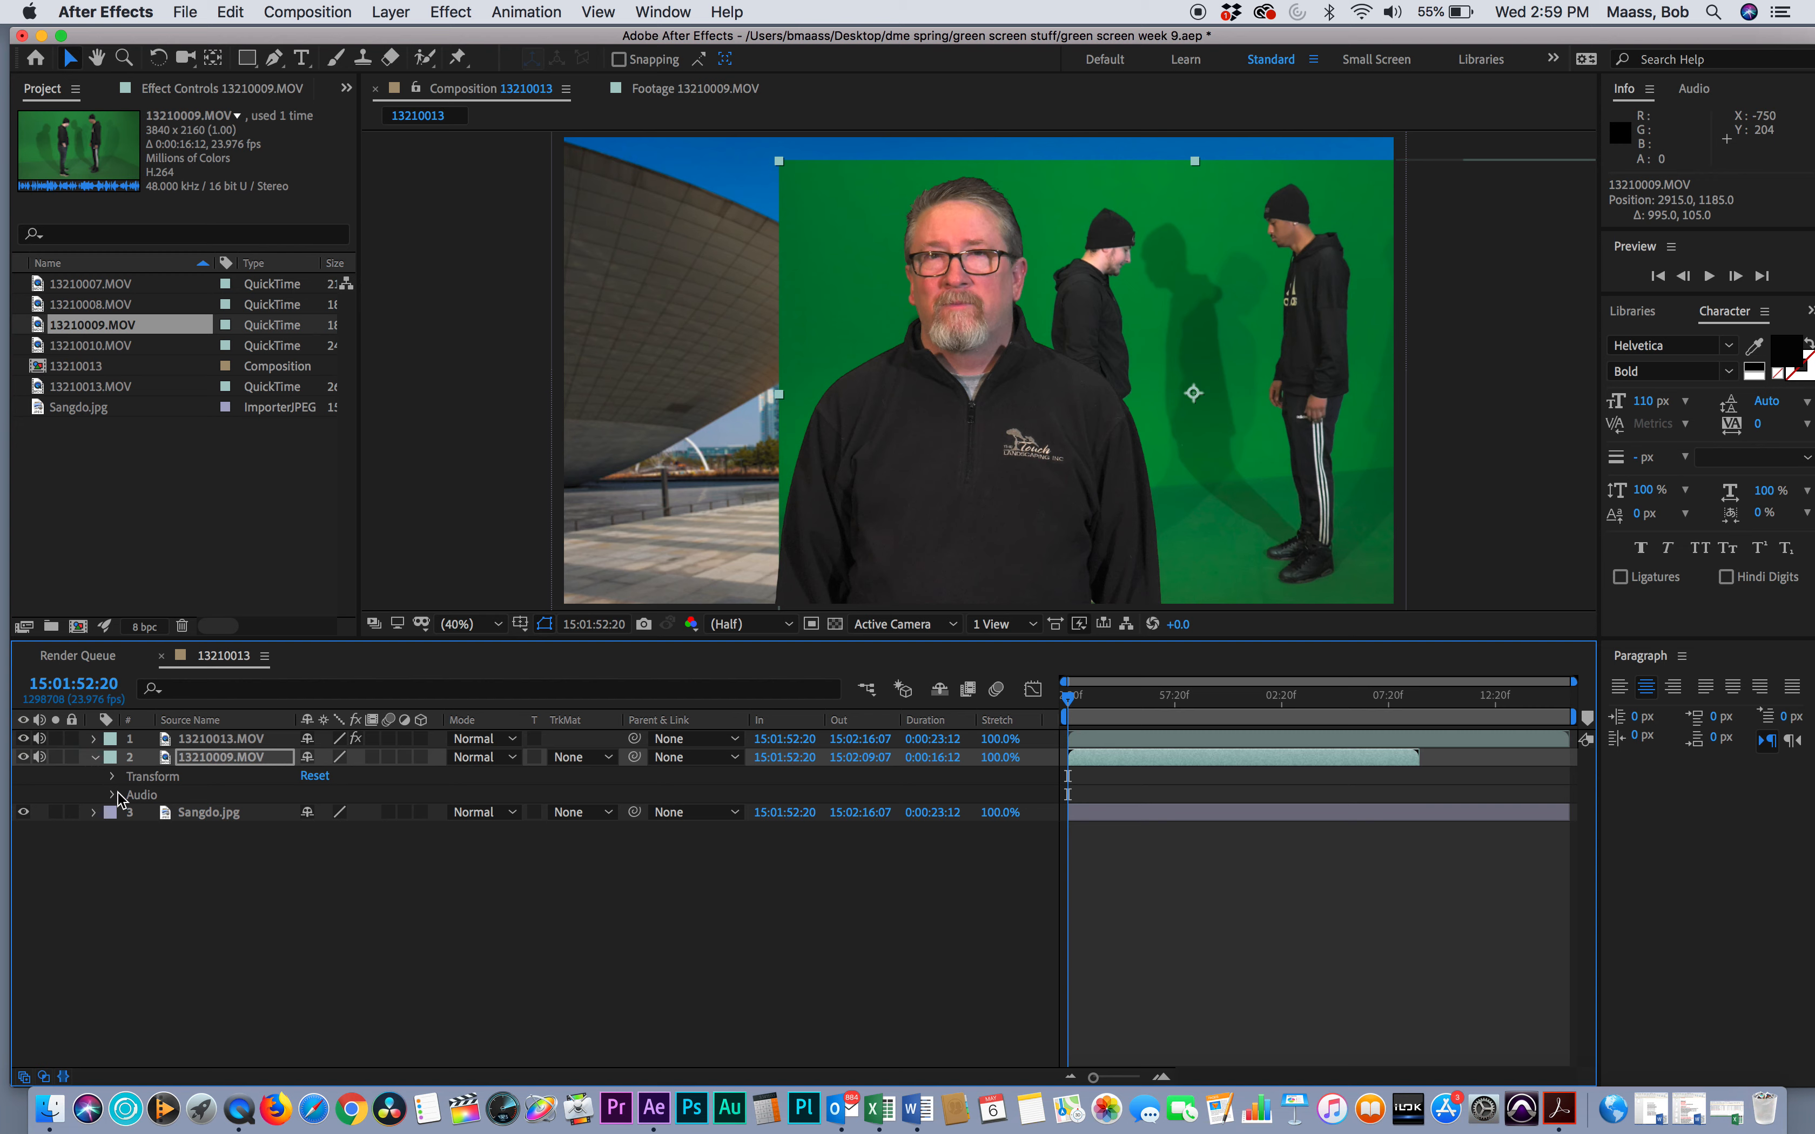
click(114, 780)
click(335, 830)
text(50)
key(Return)
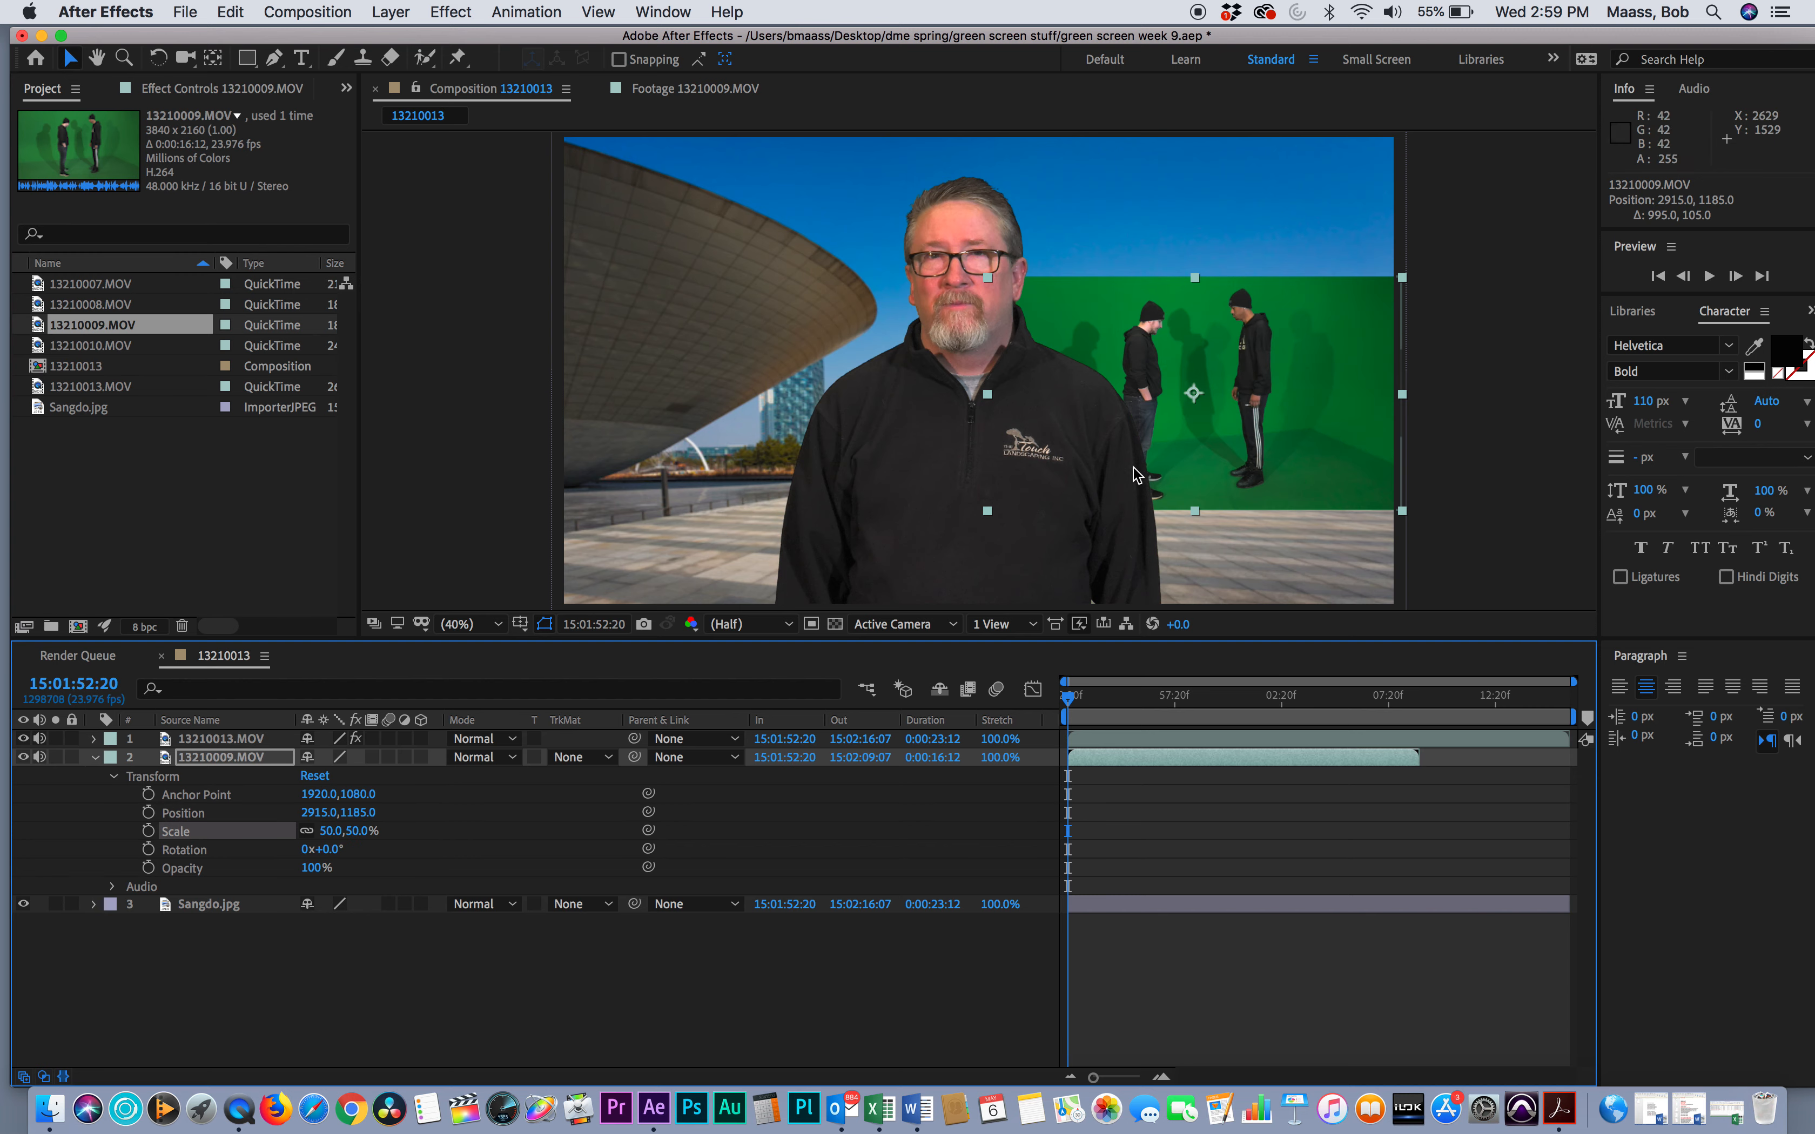
drag(1180, 449, 1234, 526)
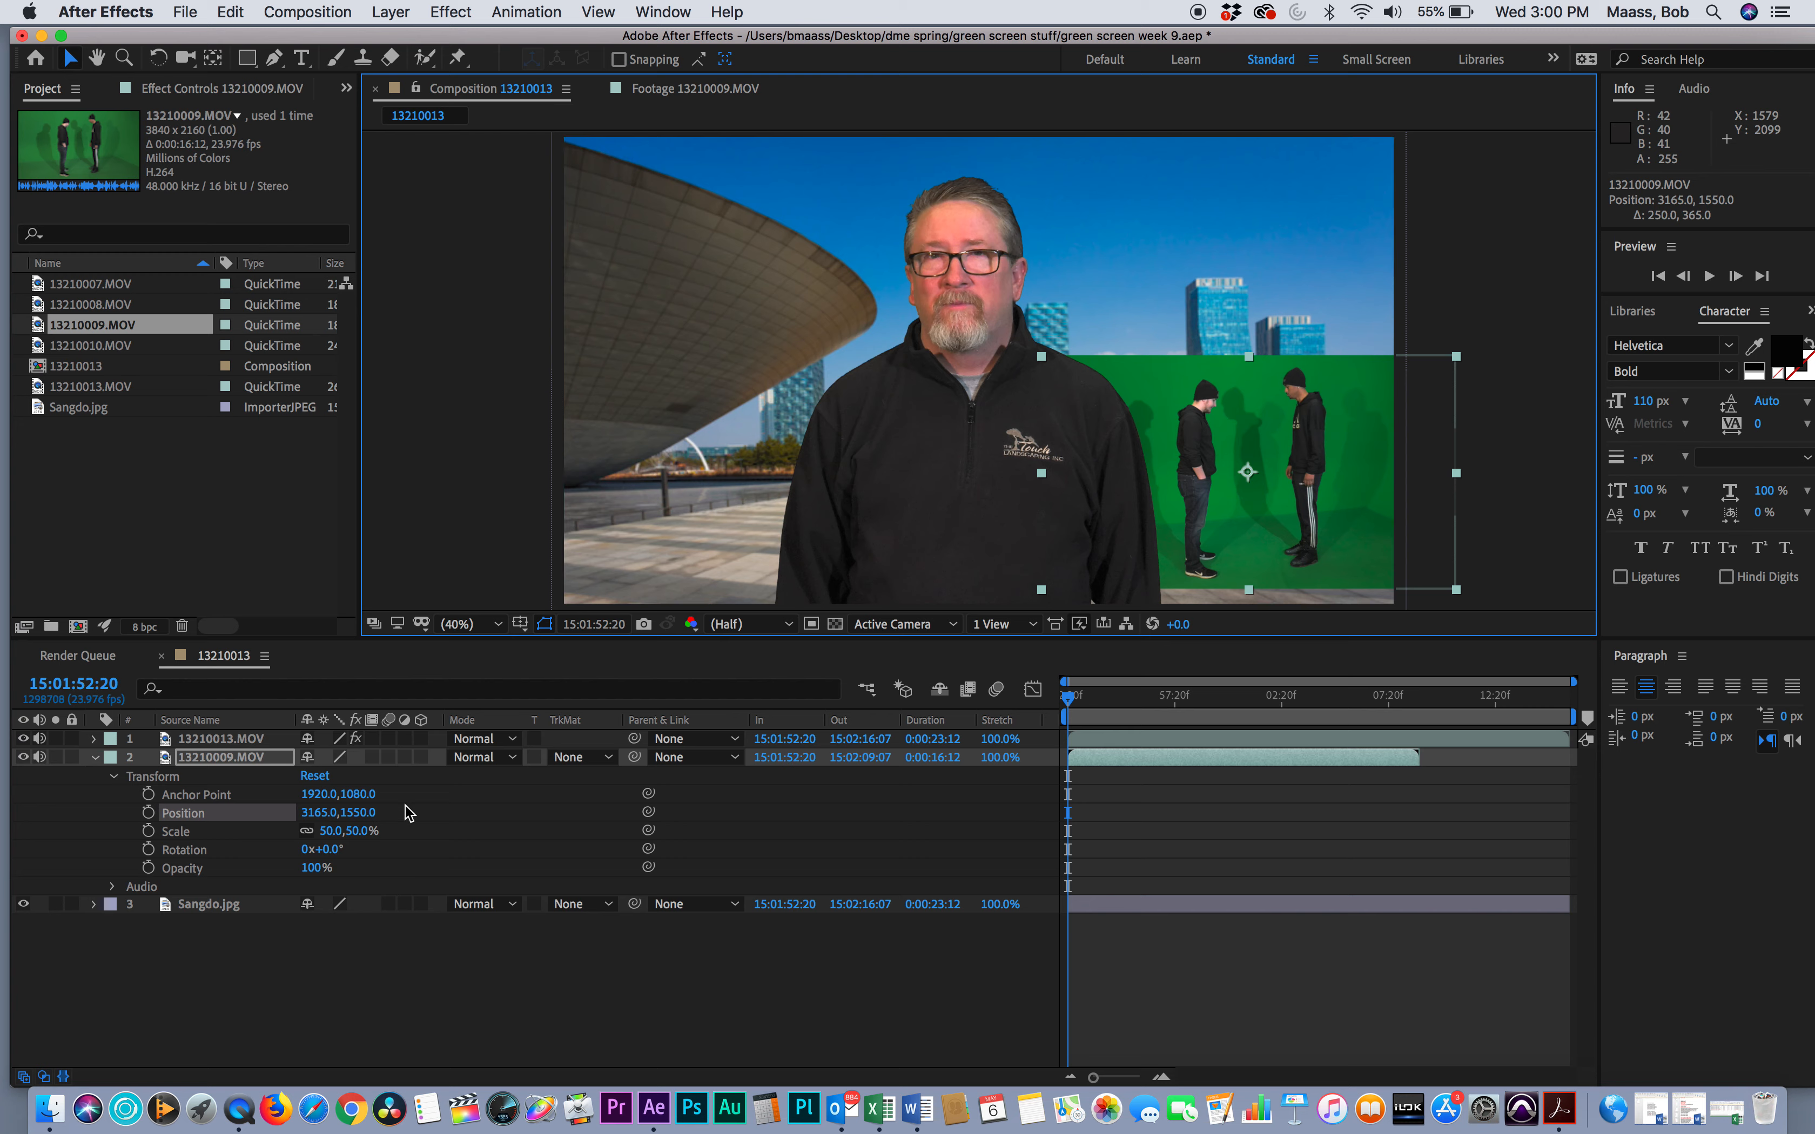
Reduce the 13210009.MOV layer's scale to 30% and shift it to about 3215, 1625, beside the man
click(333, 831)
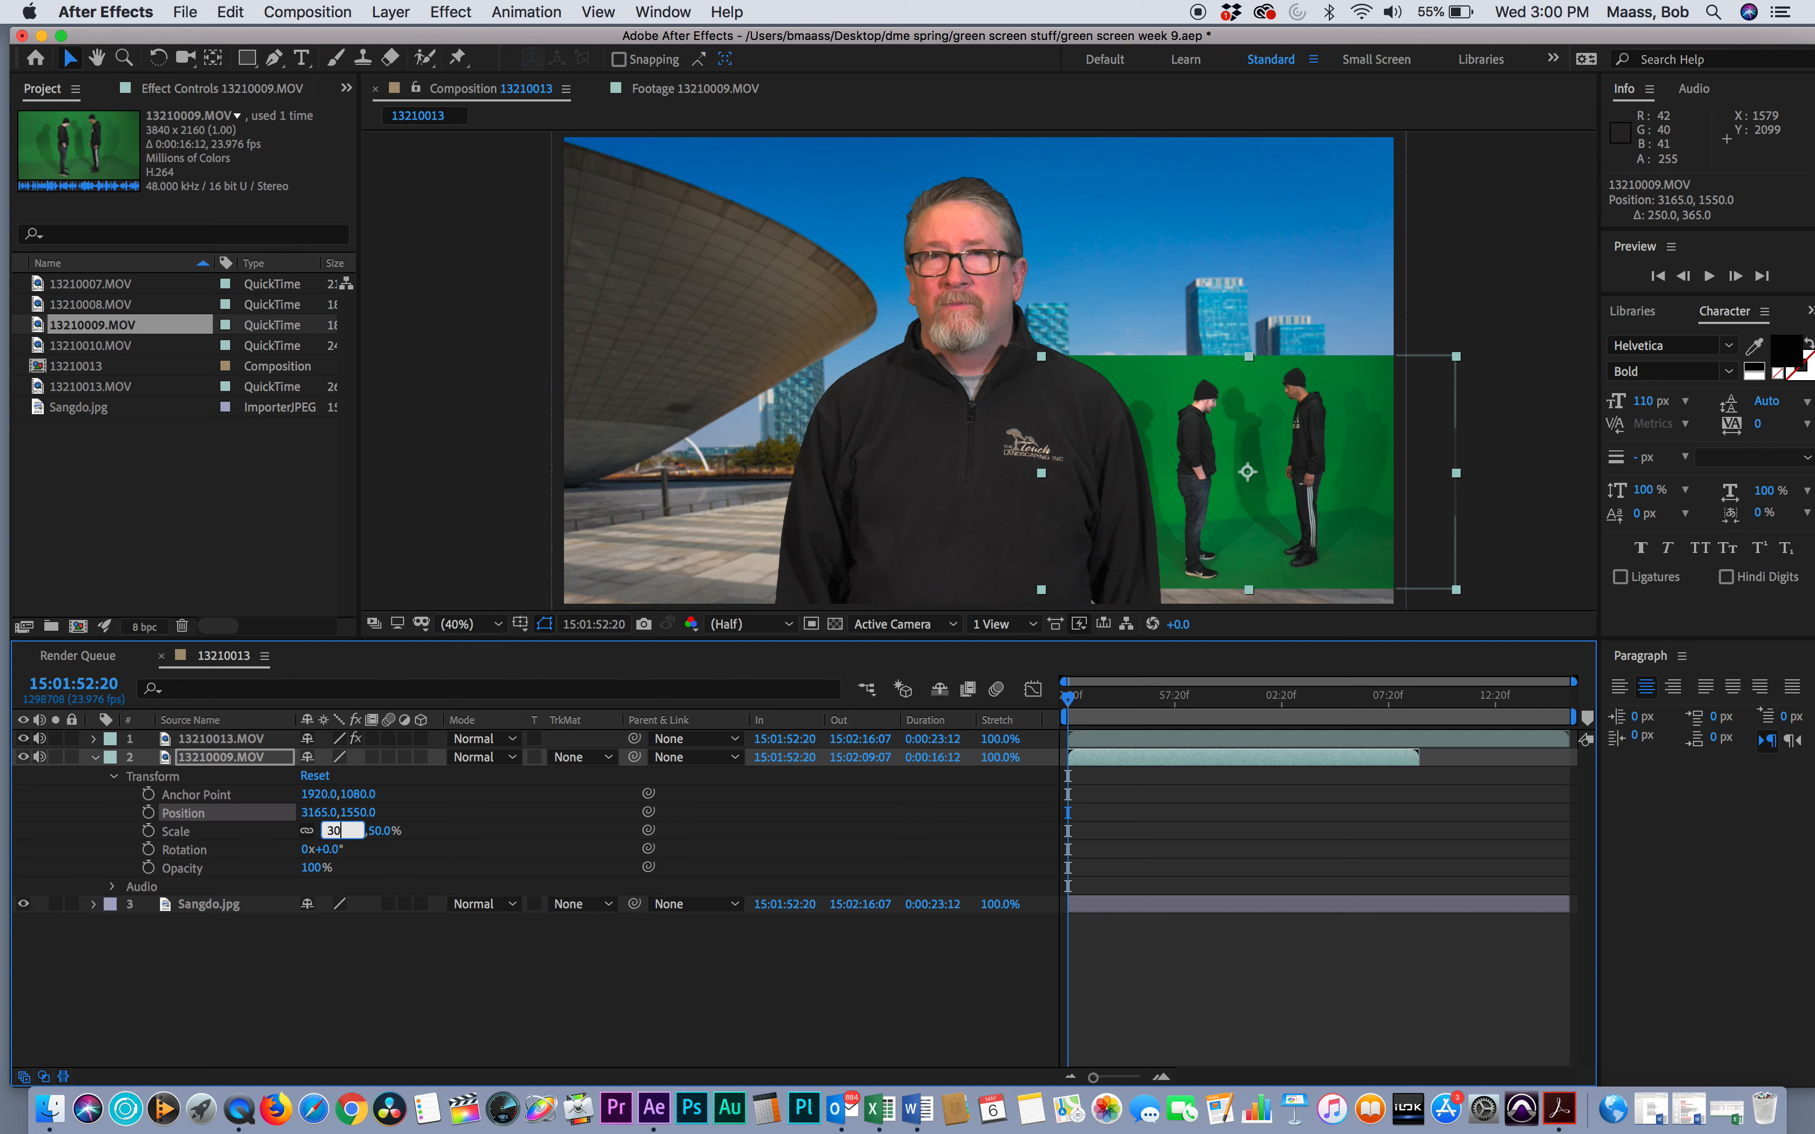
key(Return)
drag(1162, 483, 1172, 499)
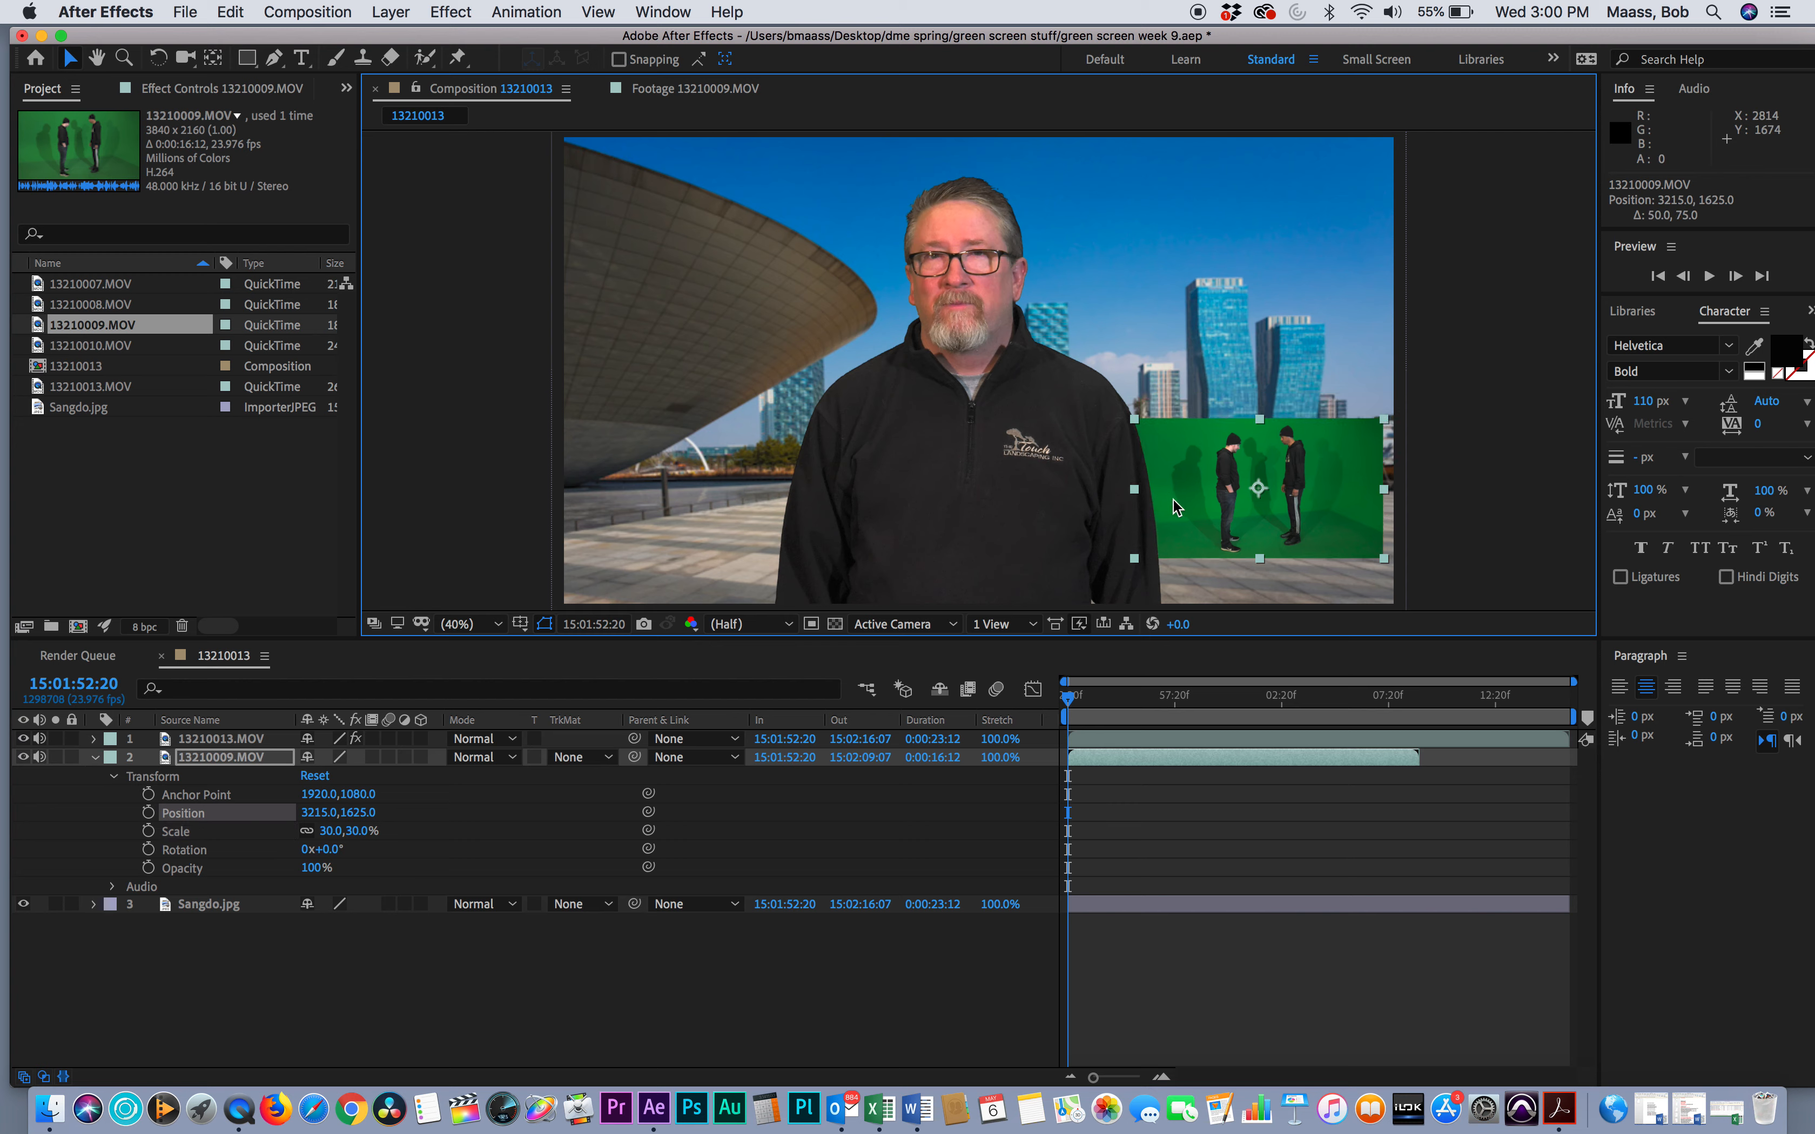
Apply Keylight (1.2) to the 13210009.MOV layer and move that layer above 13210013.MOV in the stacking order
click(449, 12)
mouse_move(486, 343)
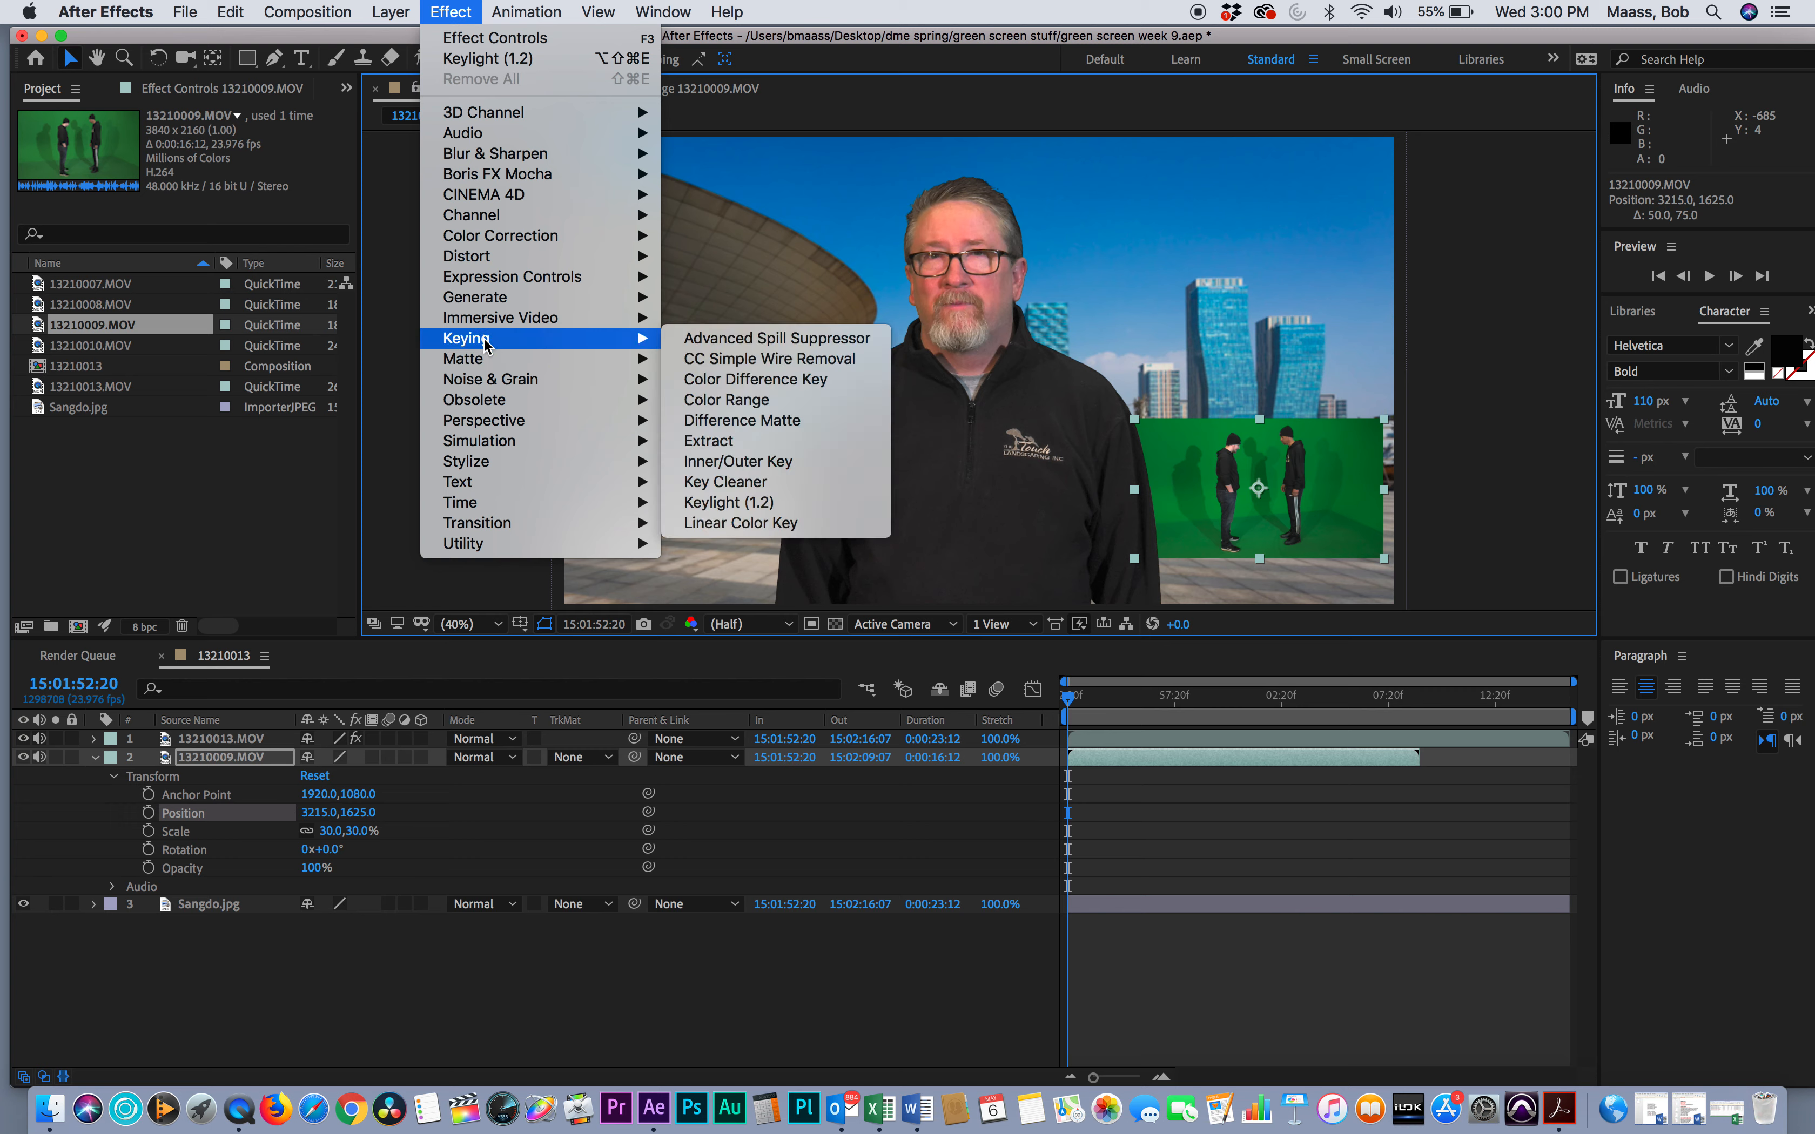
click(726, 503)
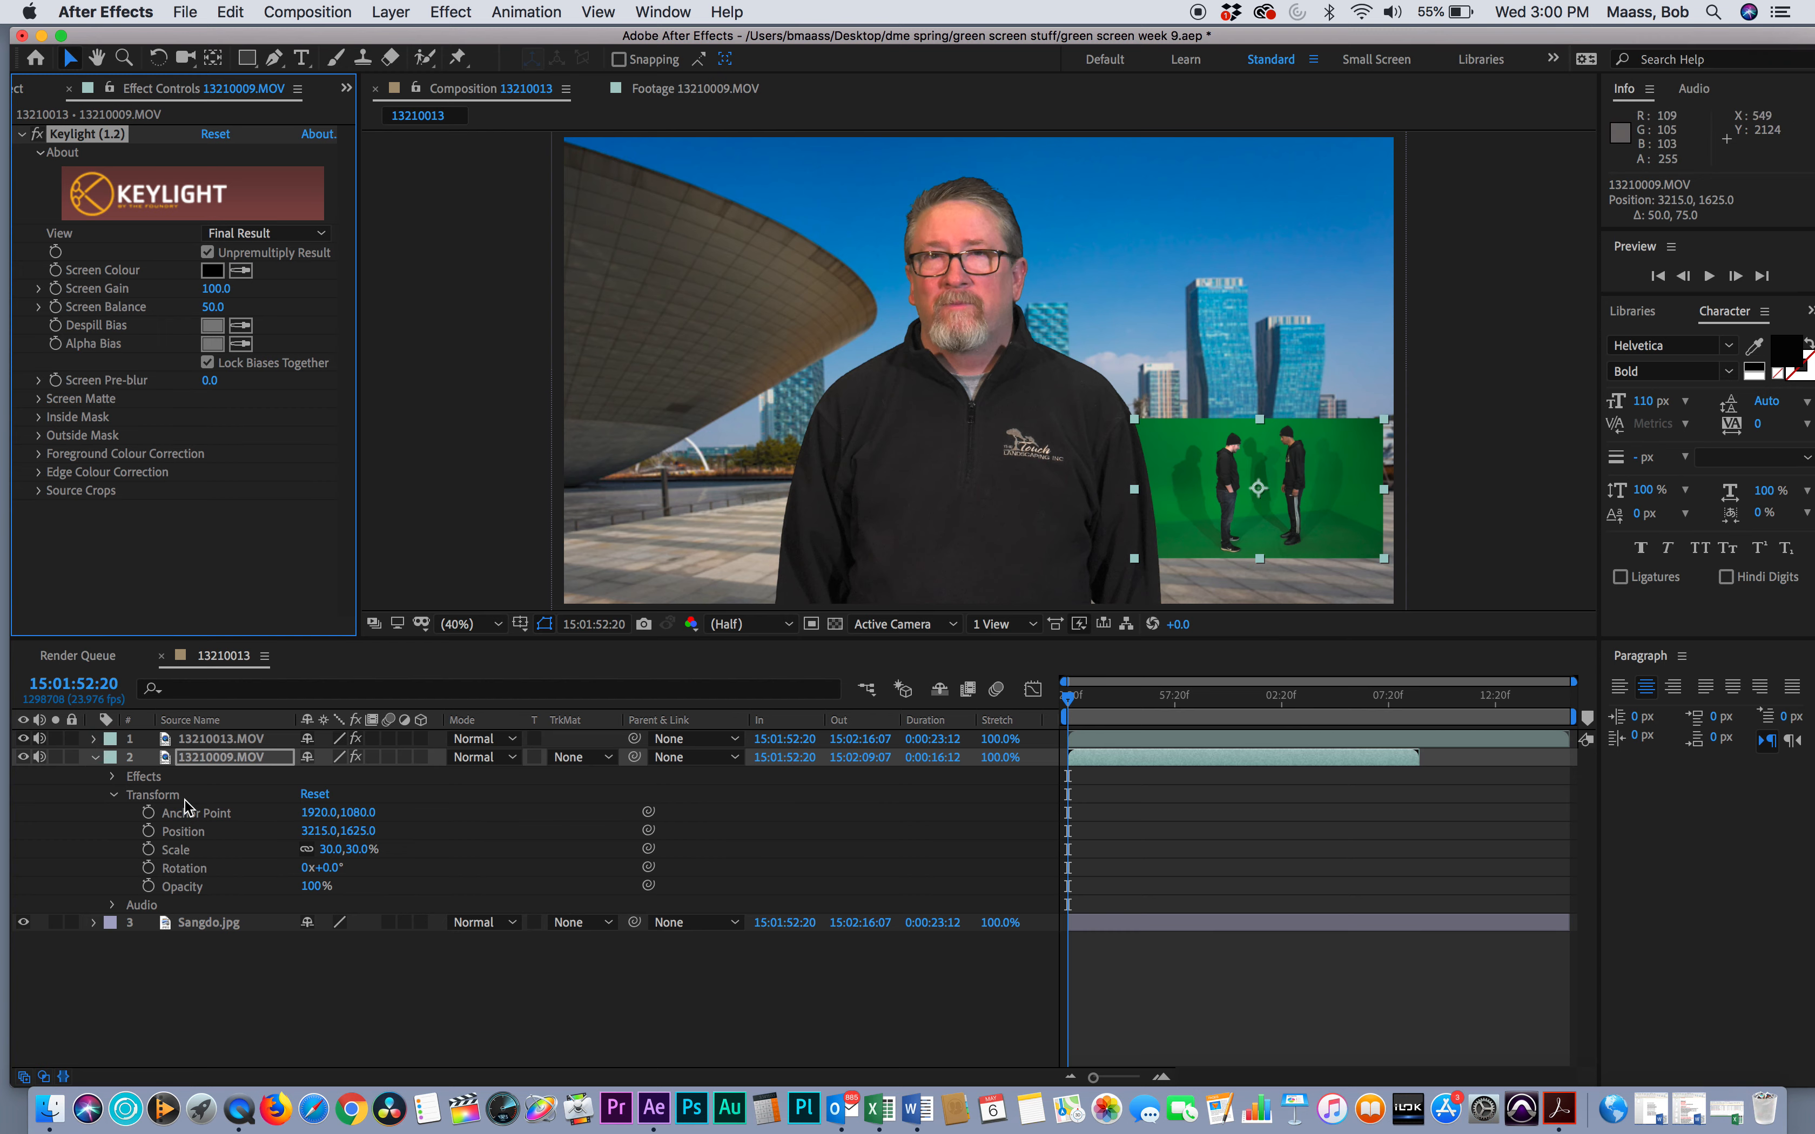
drag(205, 762, 207, 738)
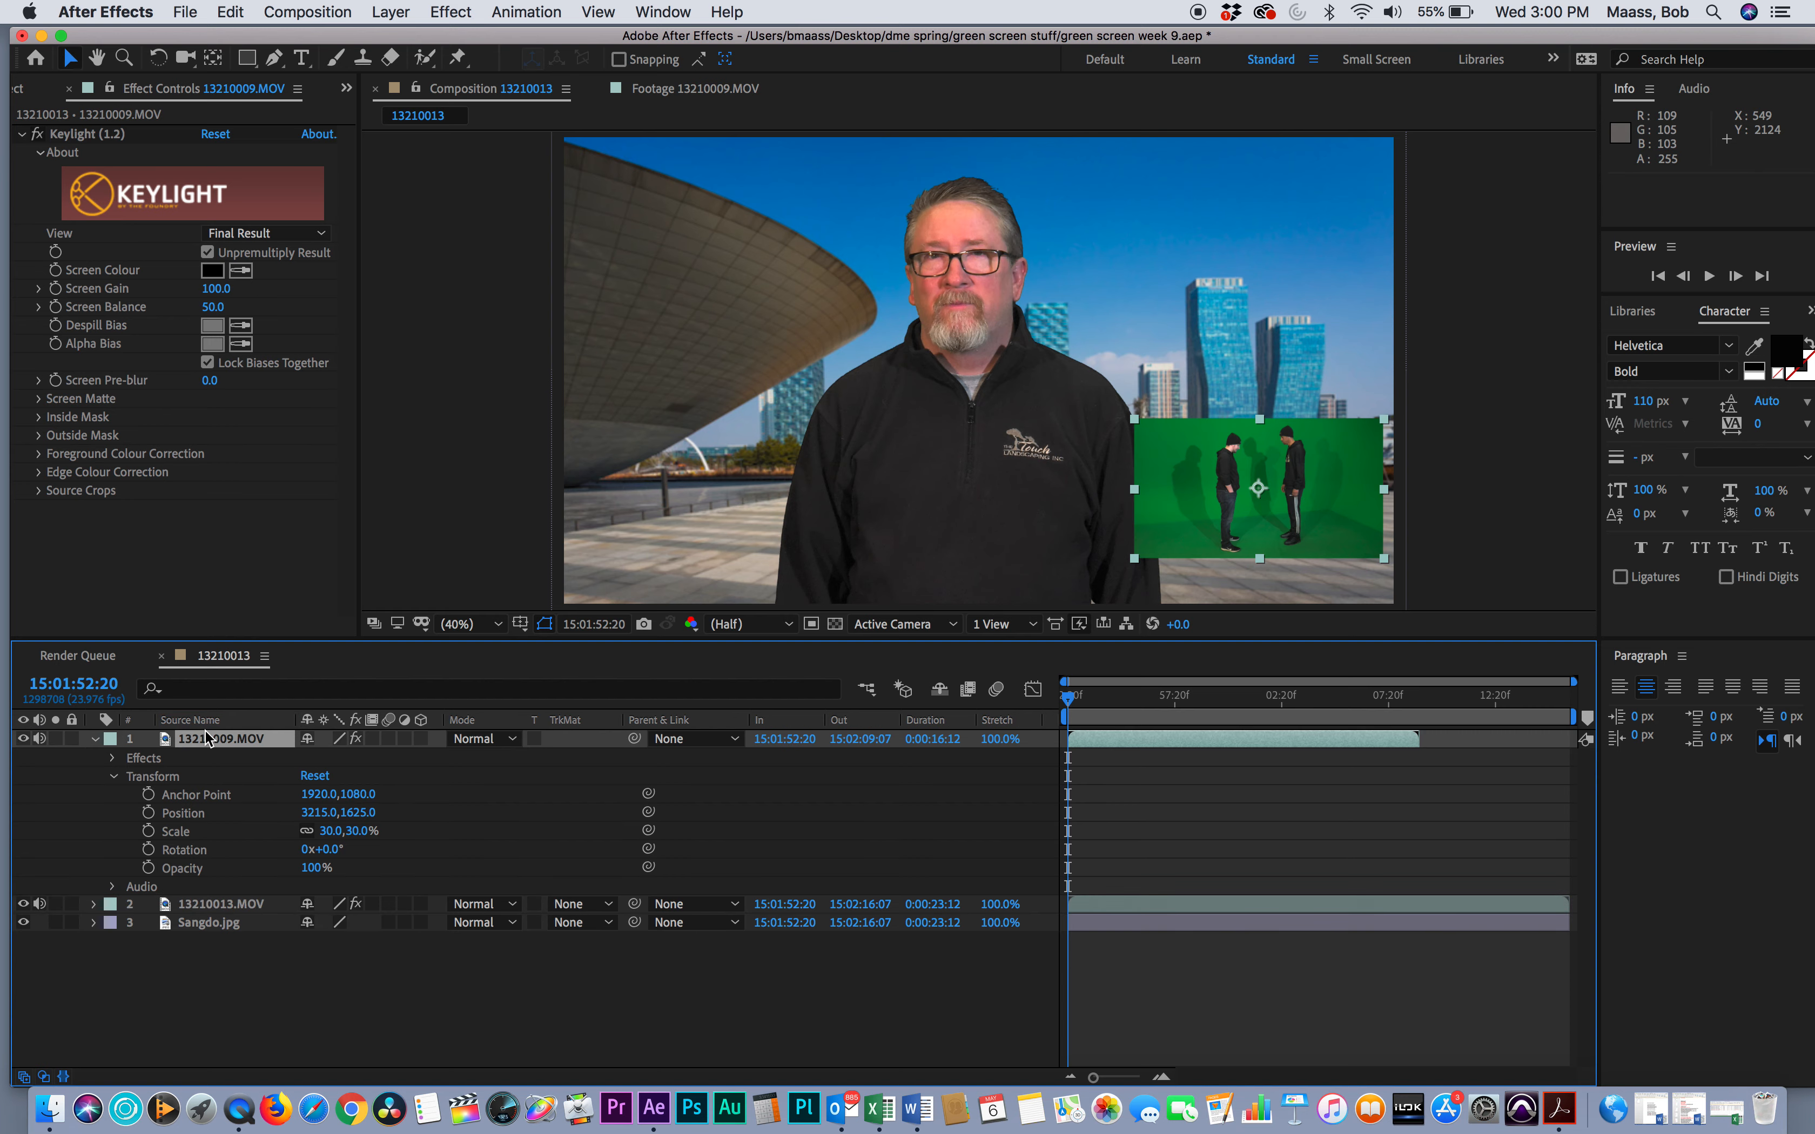
Reset the 13210009.MOV layer's transform and sample the green backdrop beside the left man as Keylight's Screen Colour
click(320, 777)
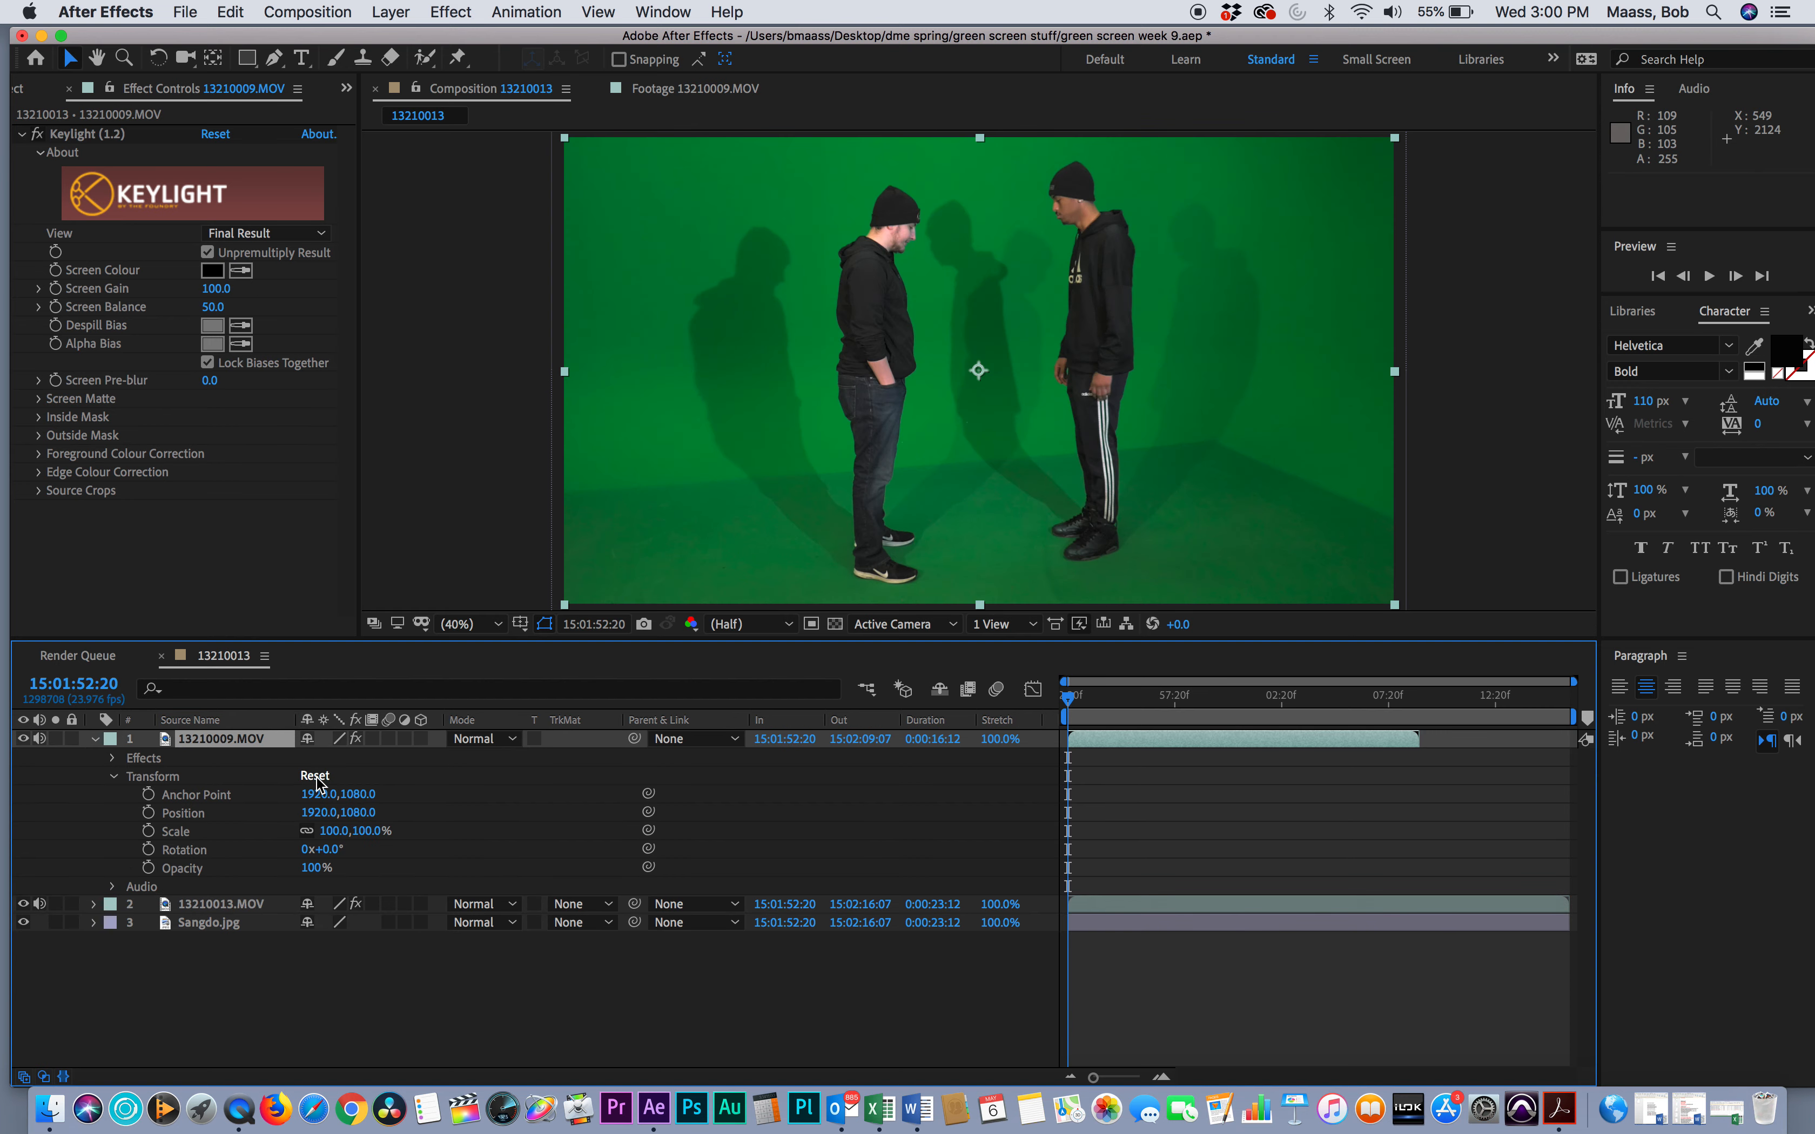
click(241, 270)
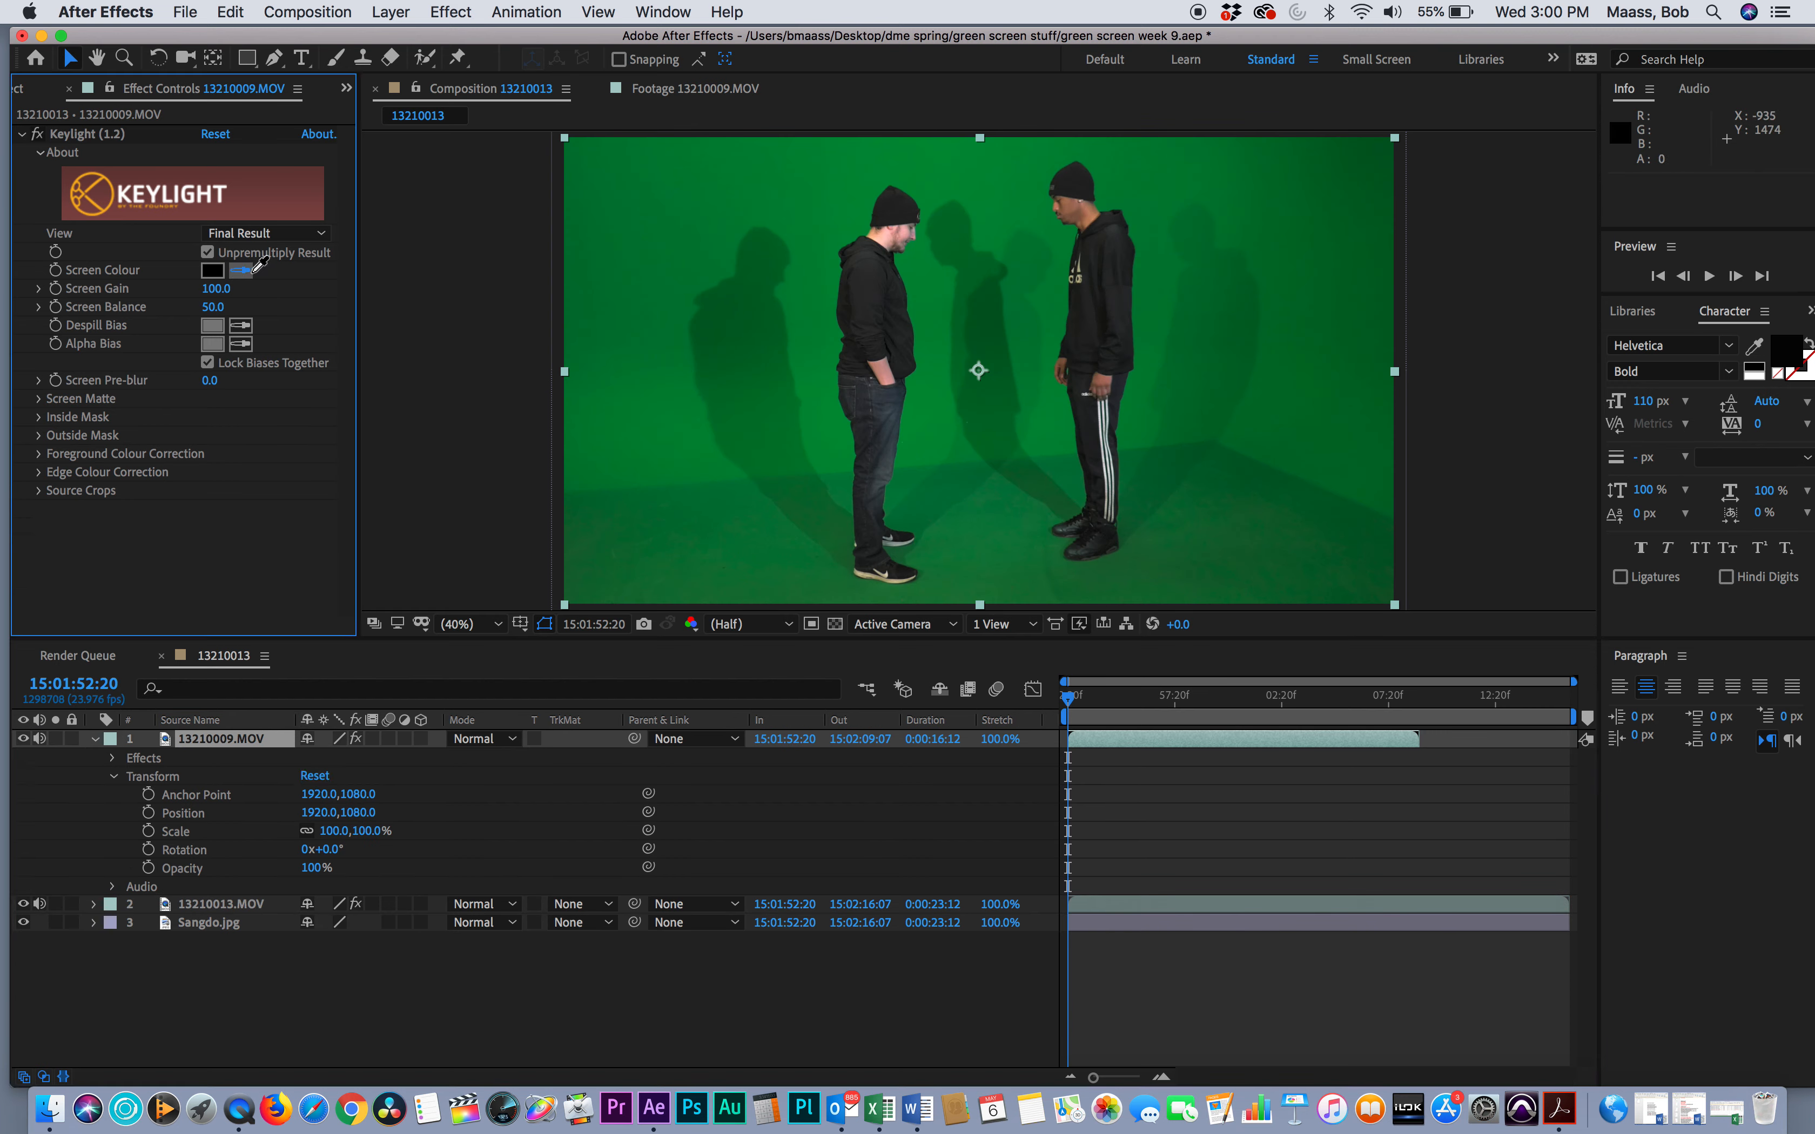
click(818, 353)
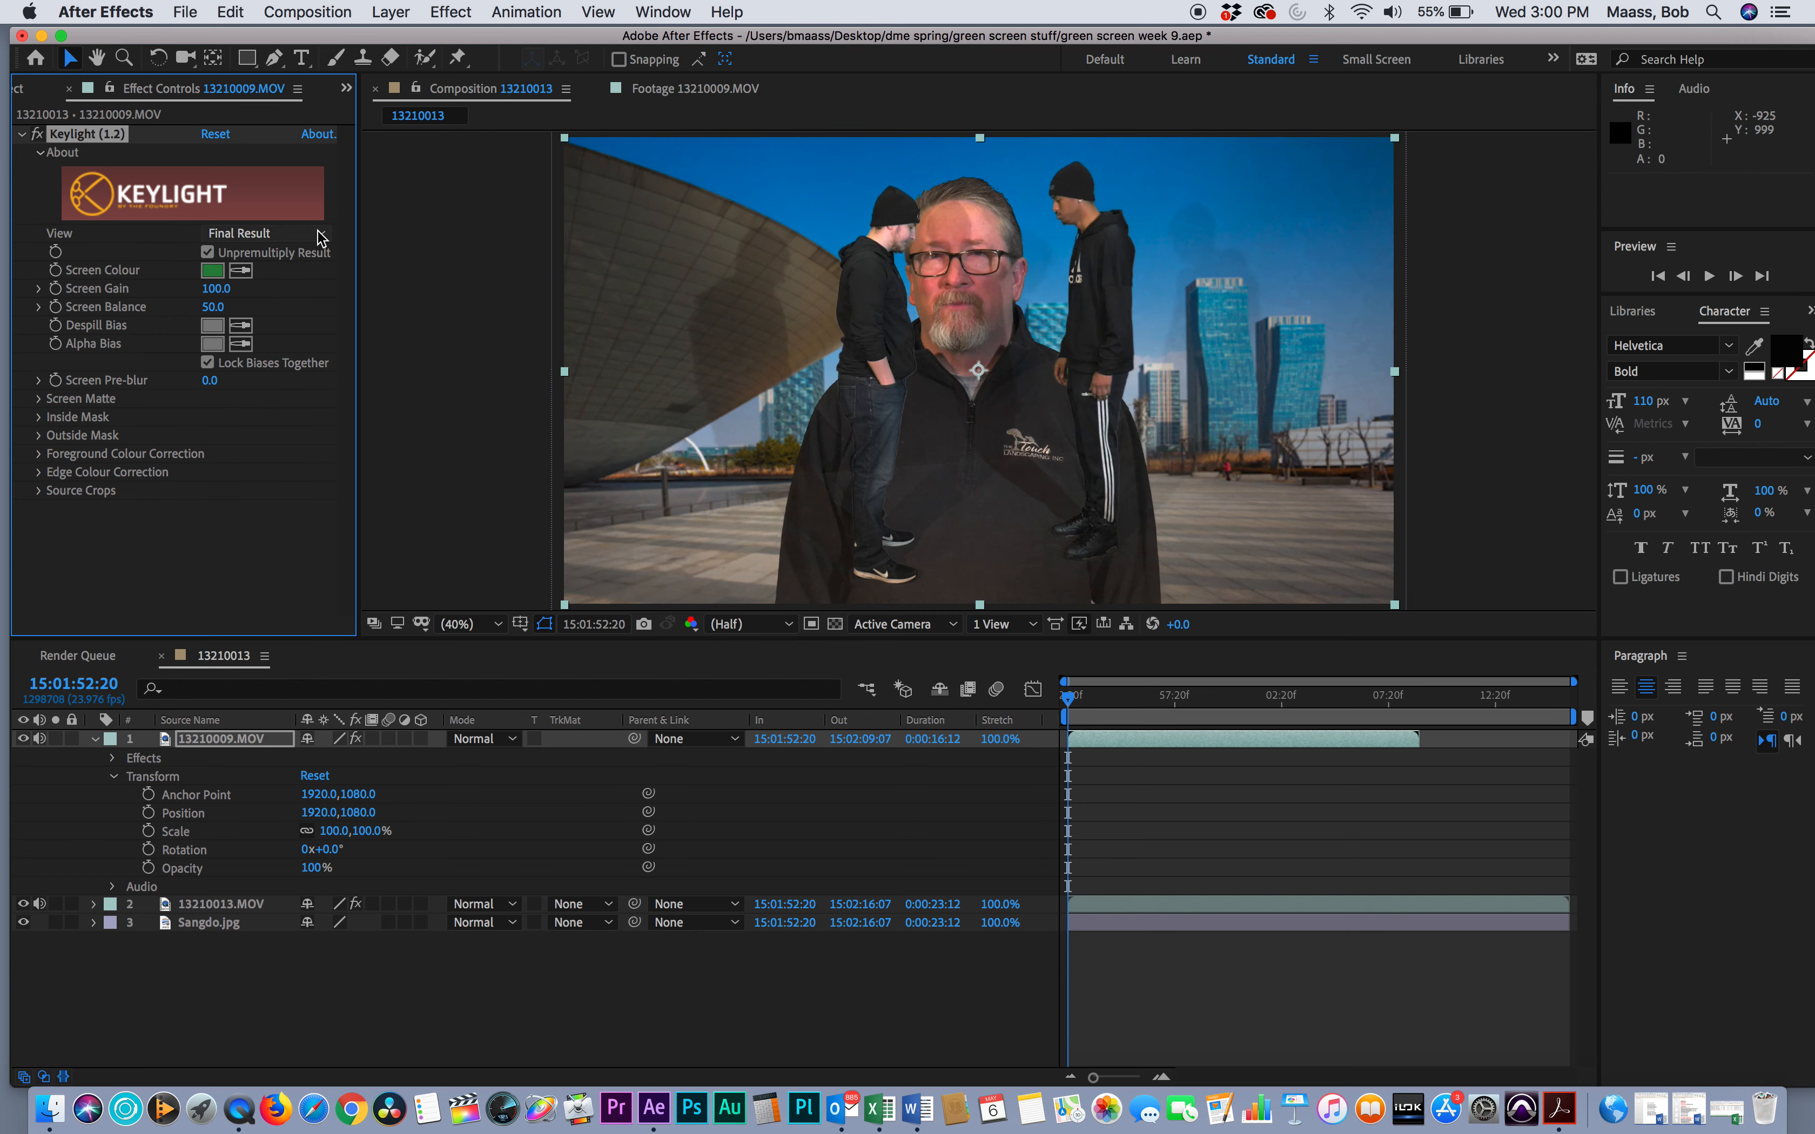
Using the Screen Matte view, set Keylight's Clip Black to 51 and Clip White to 75, and return the view to Final Result
click(263, 234)
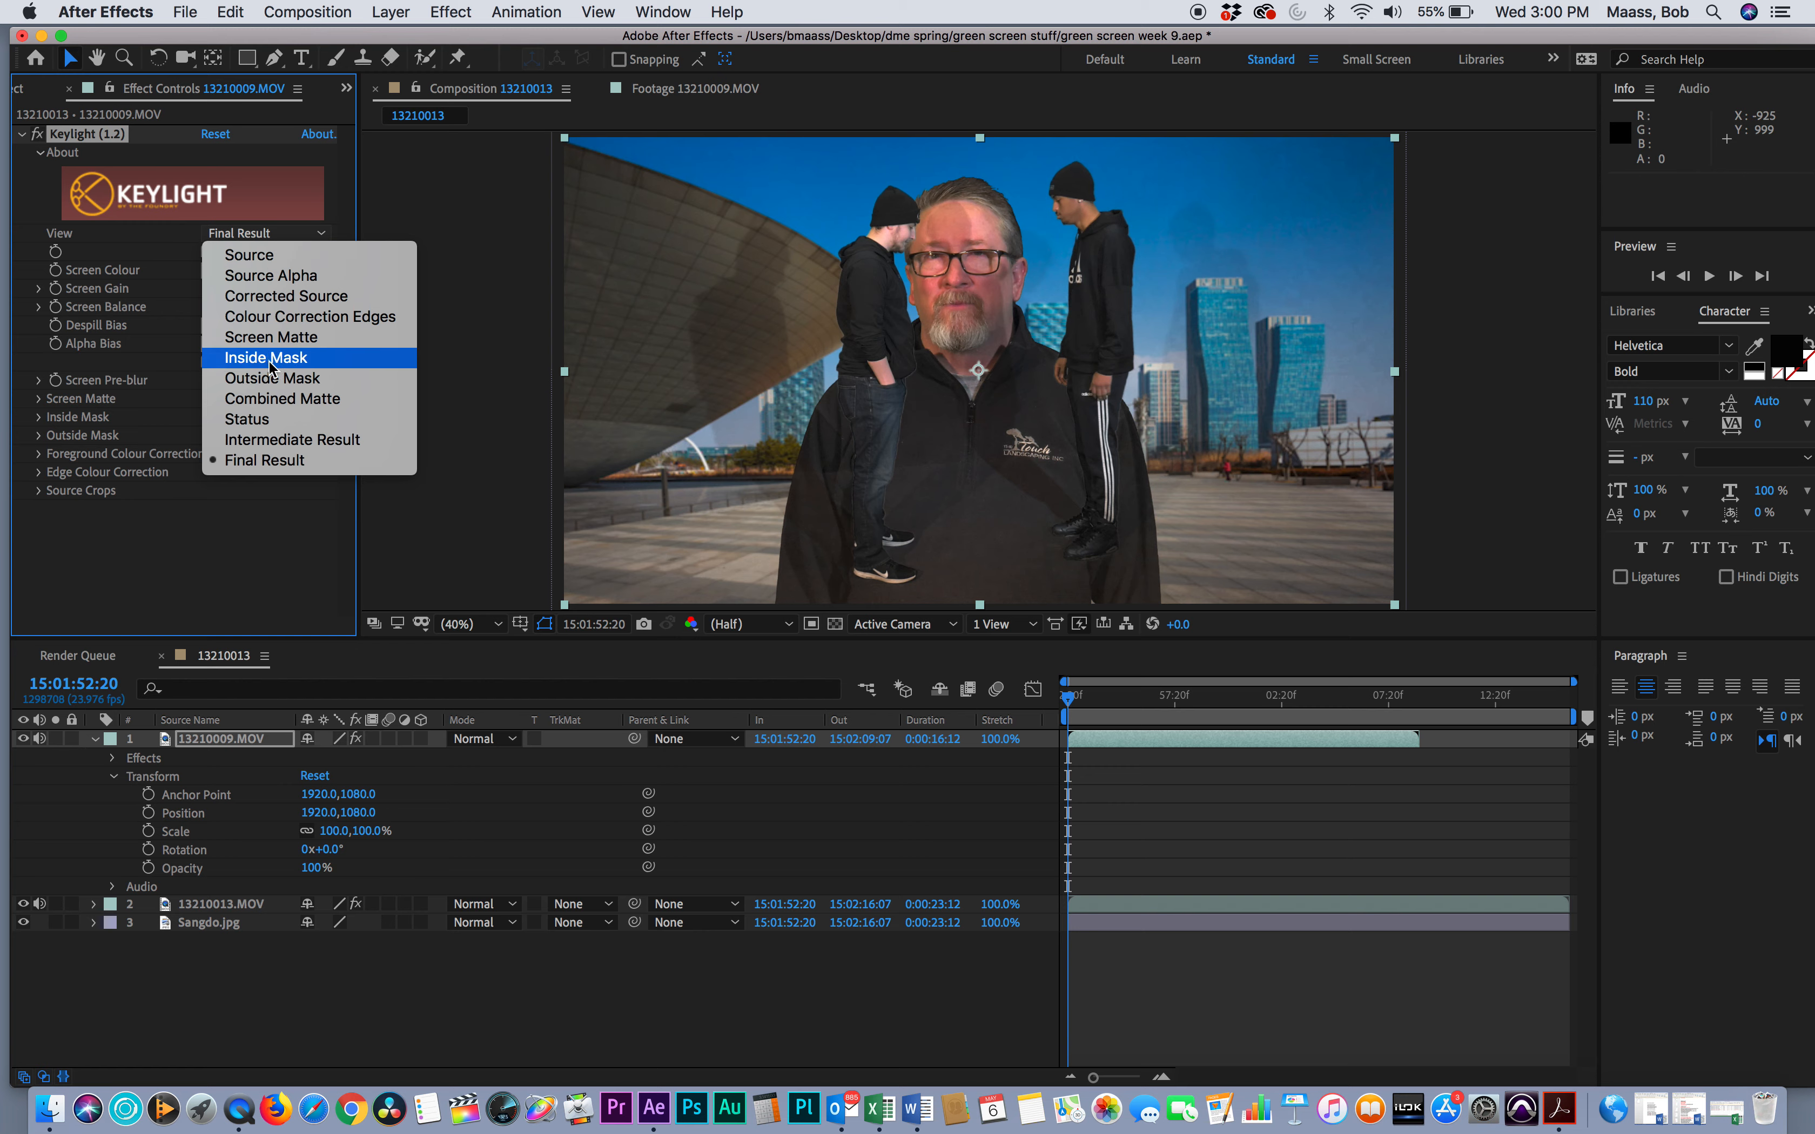
click(271, 338)
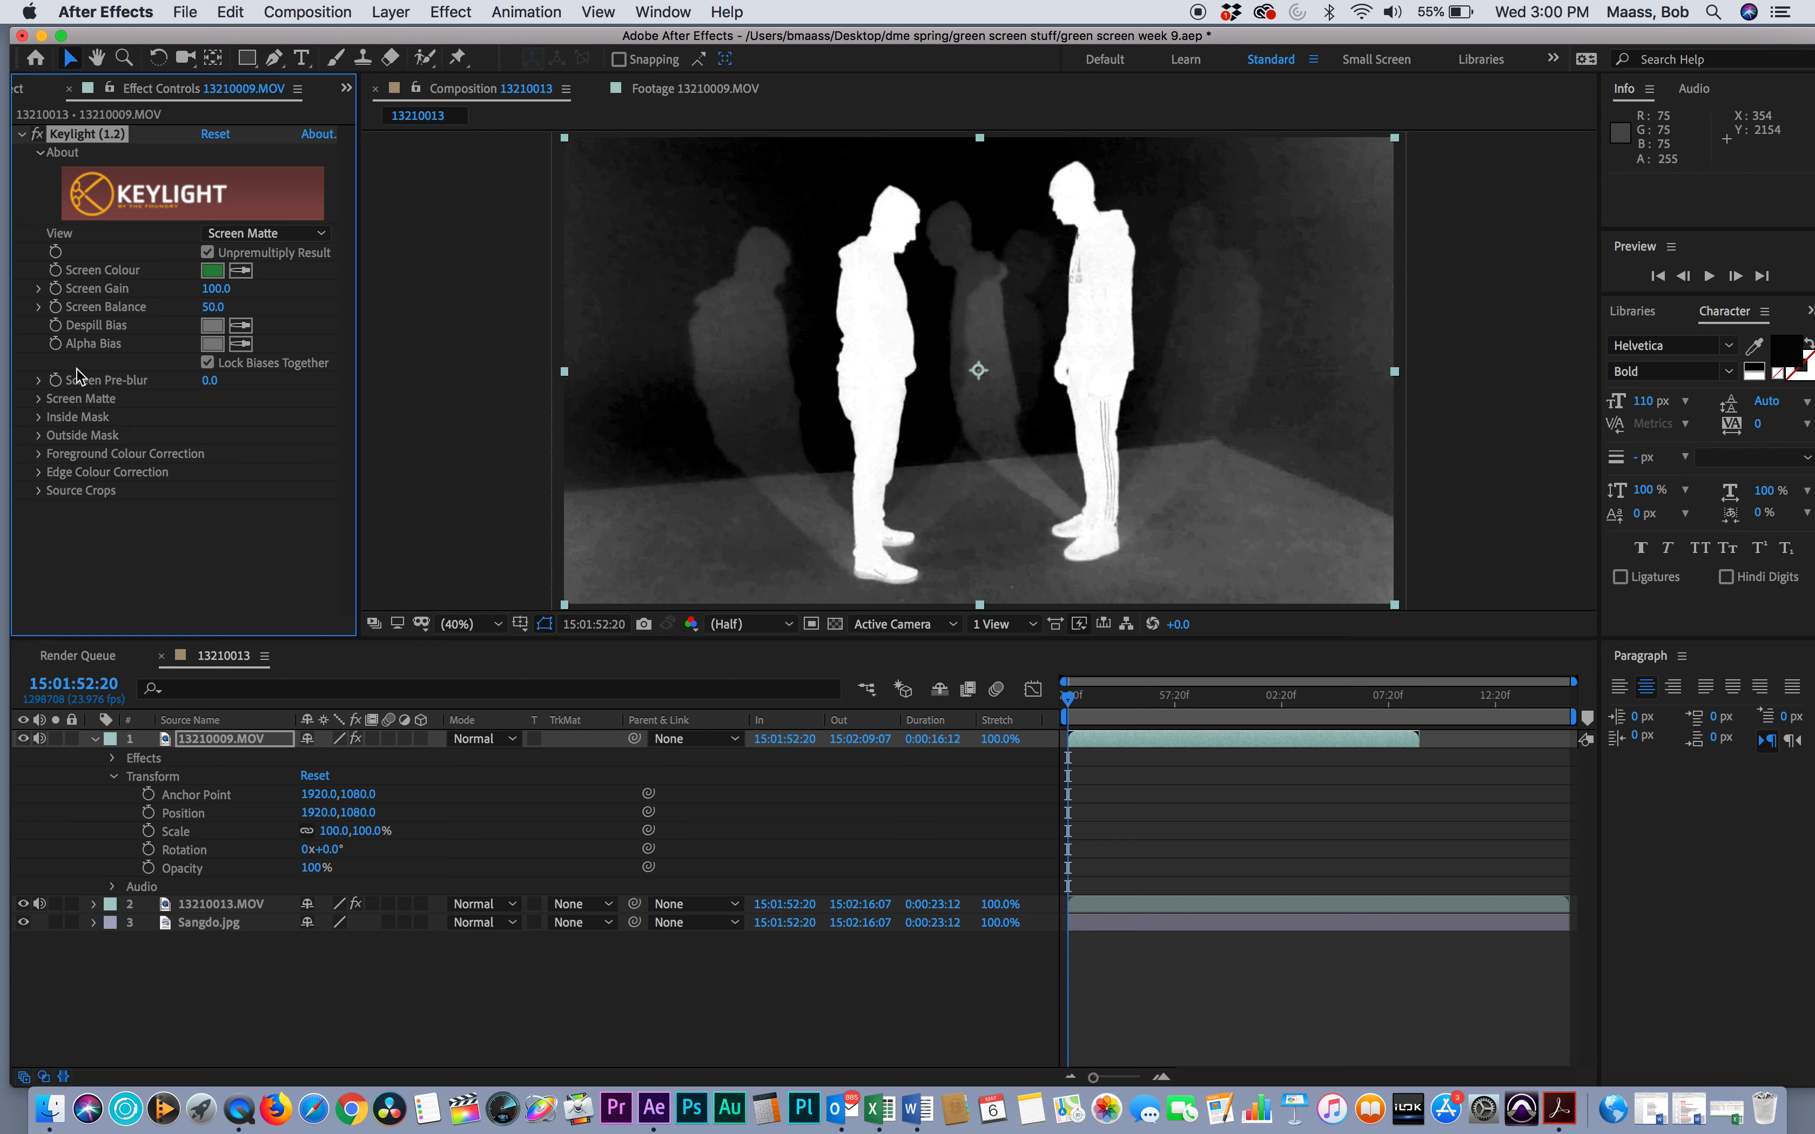
click(39, 399)
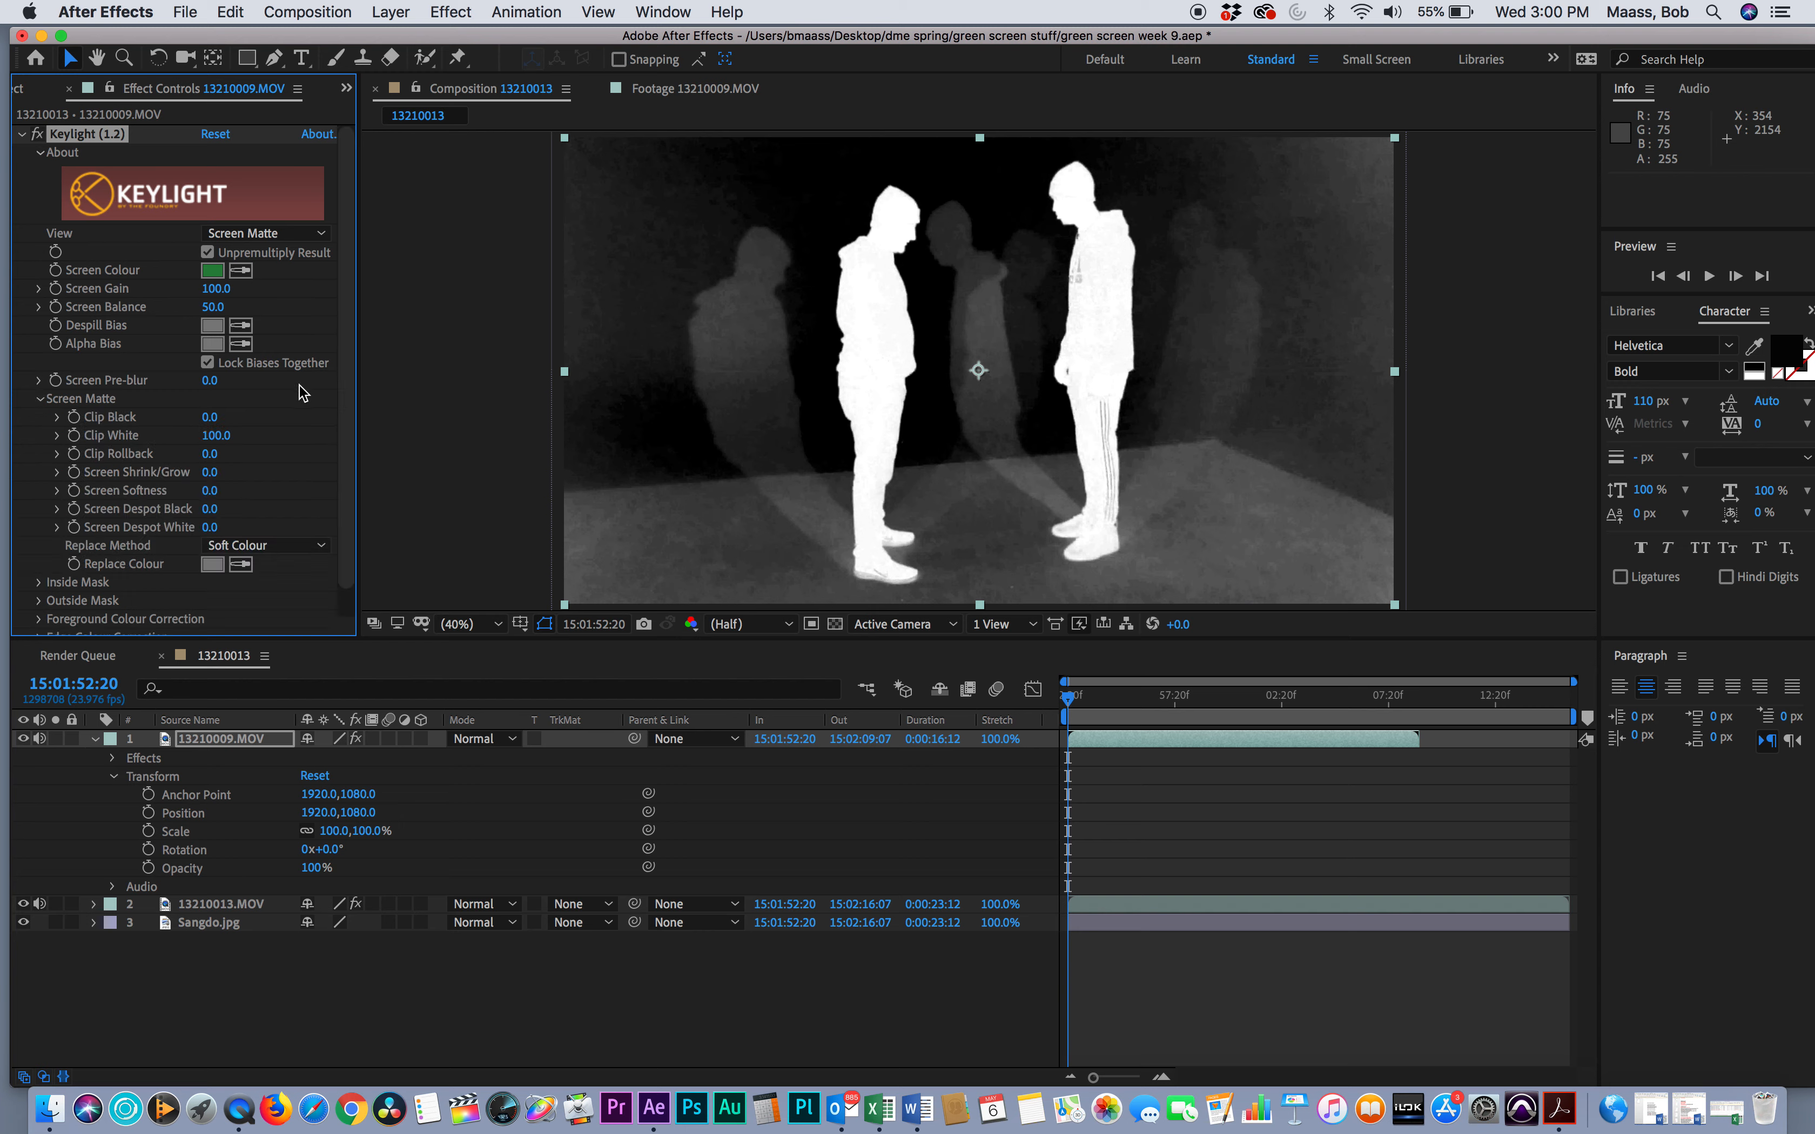
drag(208, 417, 239, 410)
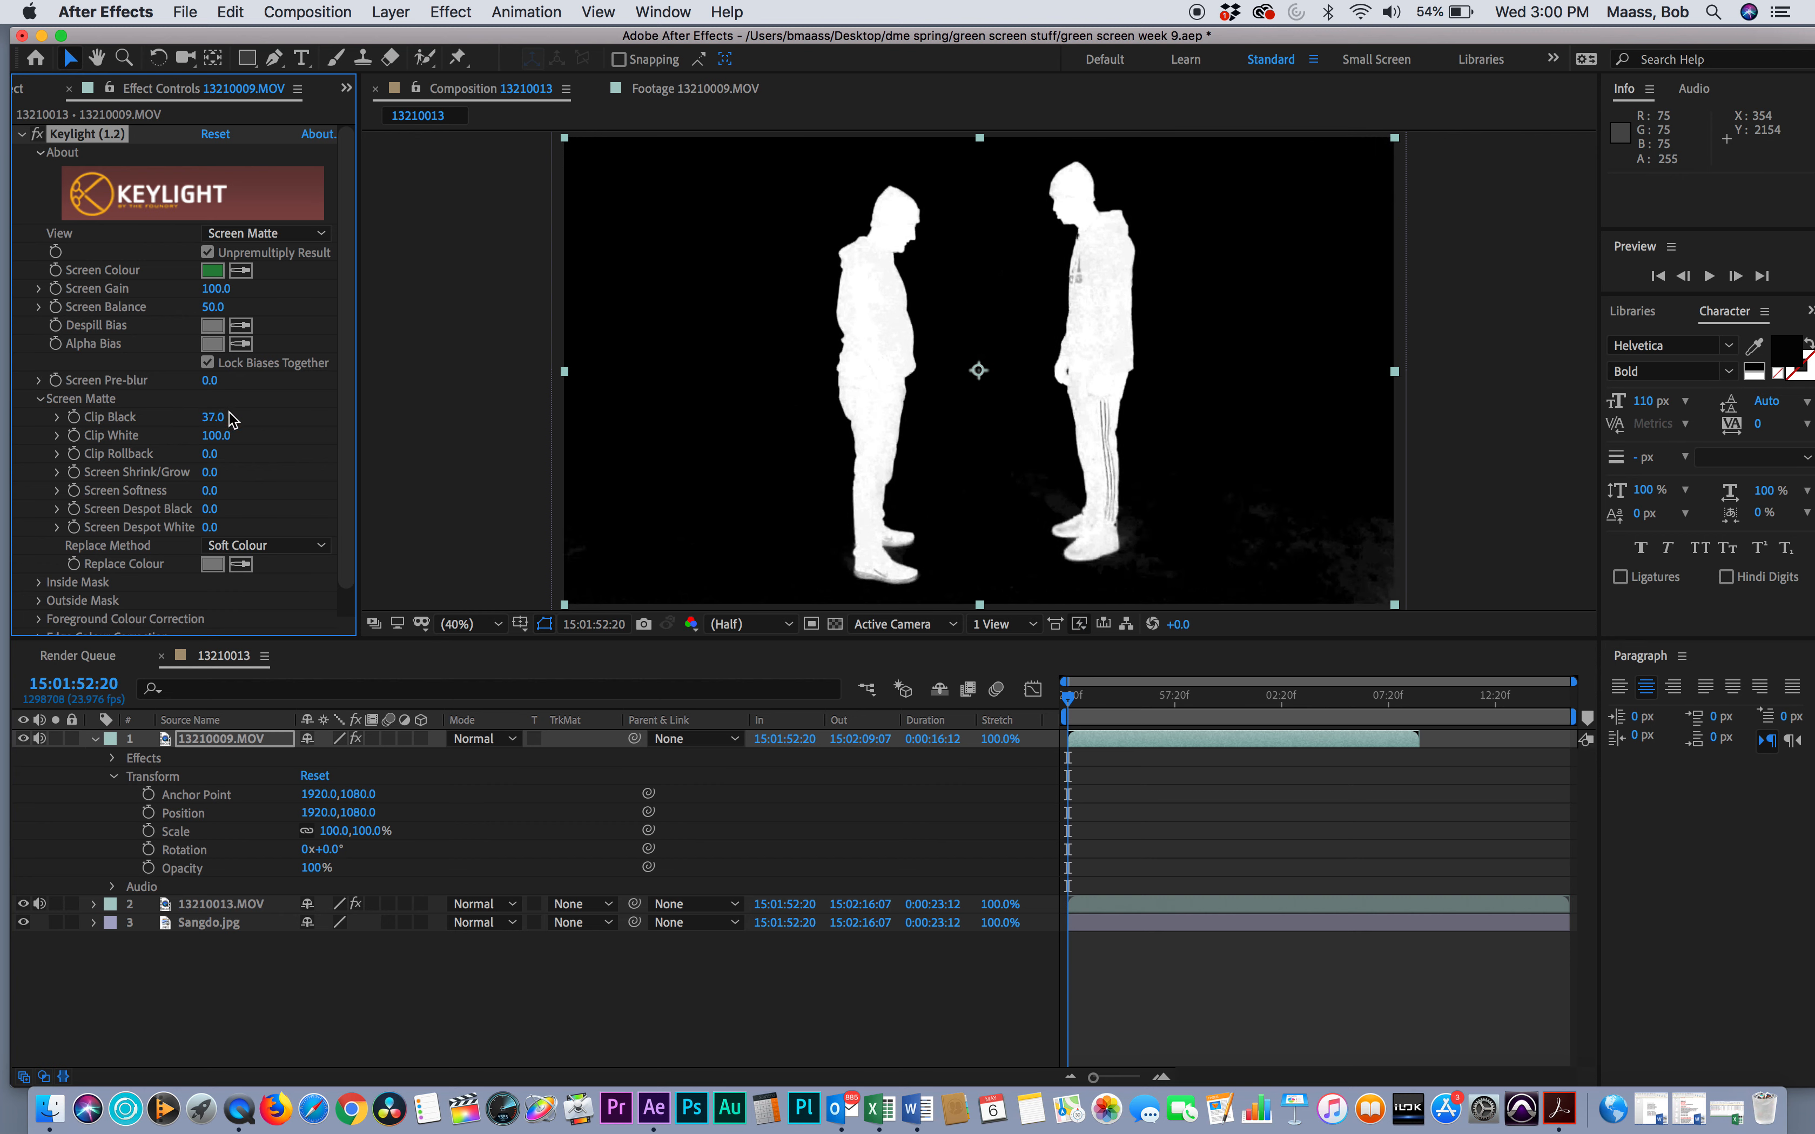
mouse_move(215, 417)
mouse_down()
mouse_move(306, 427)
mouse_move(168, 401)
mouse_move(225, 422)
mouse_up()
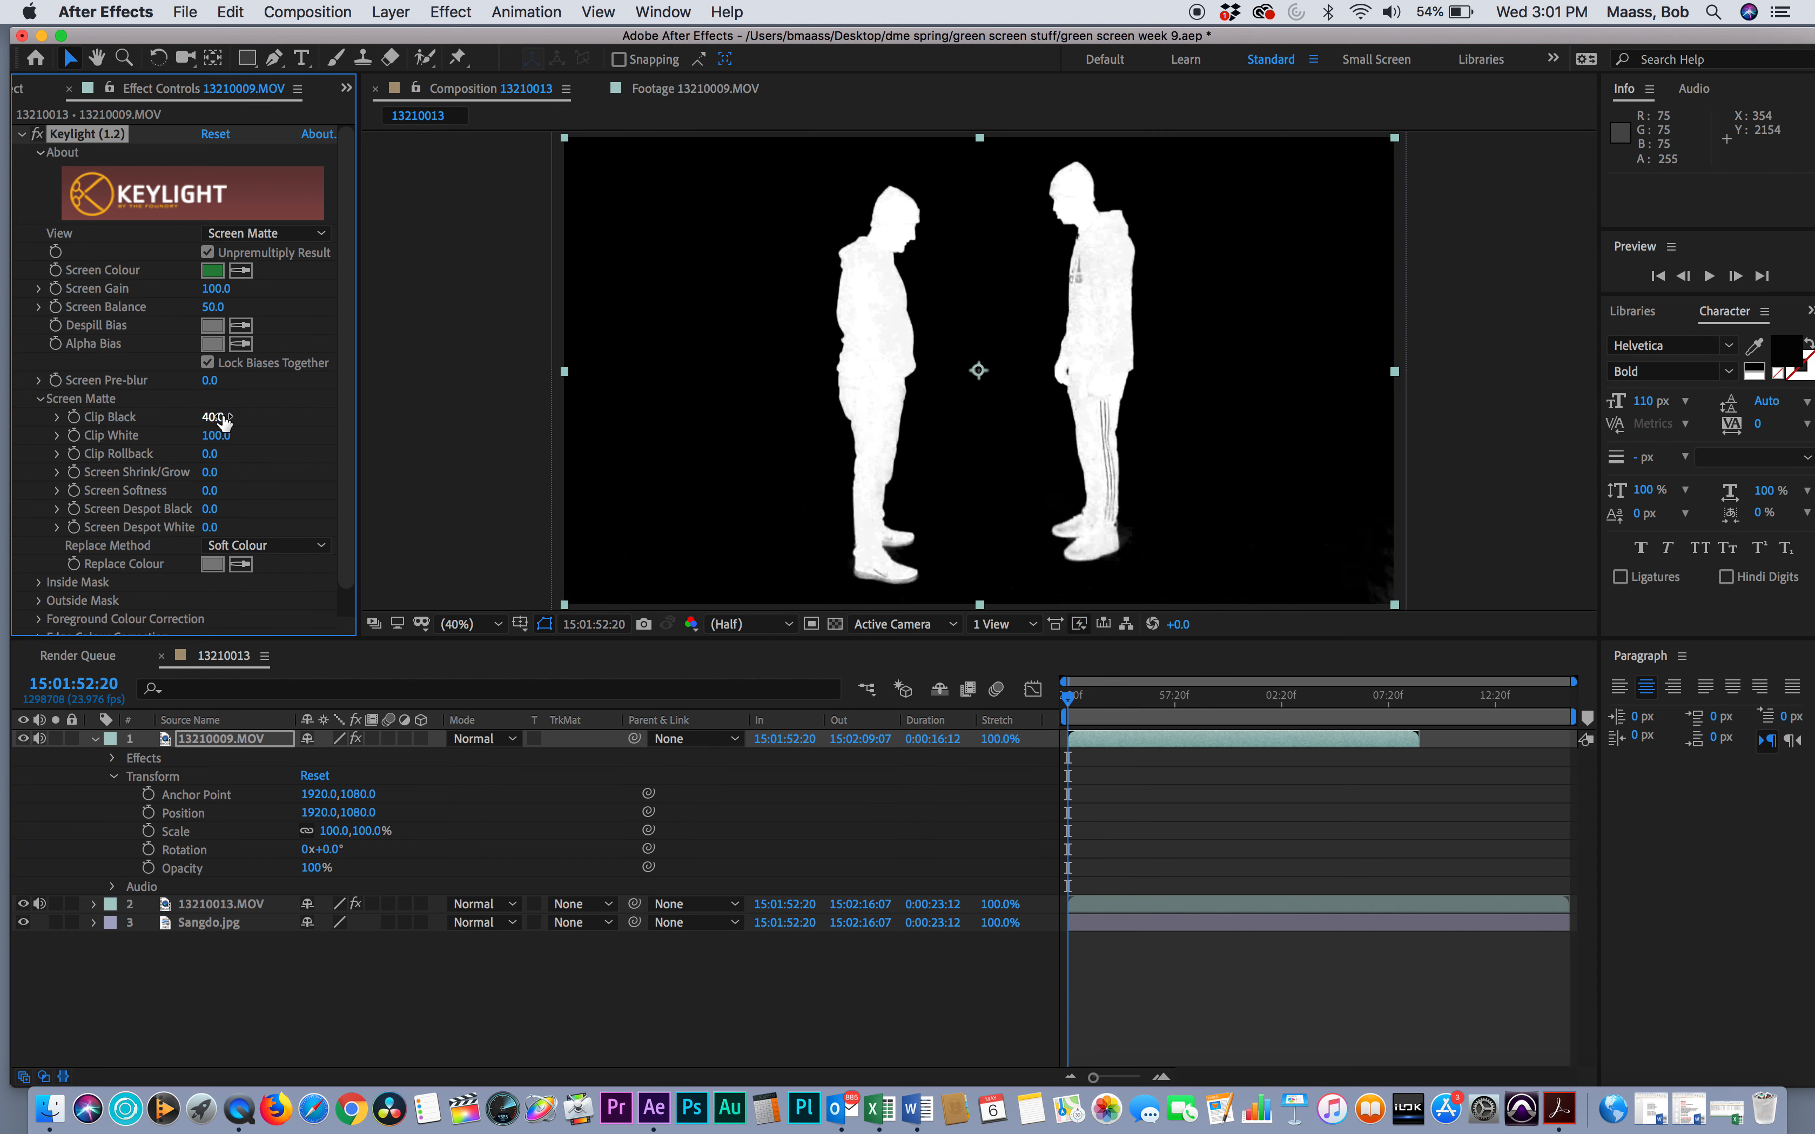
drag(211, 418, 188, 429)
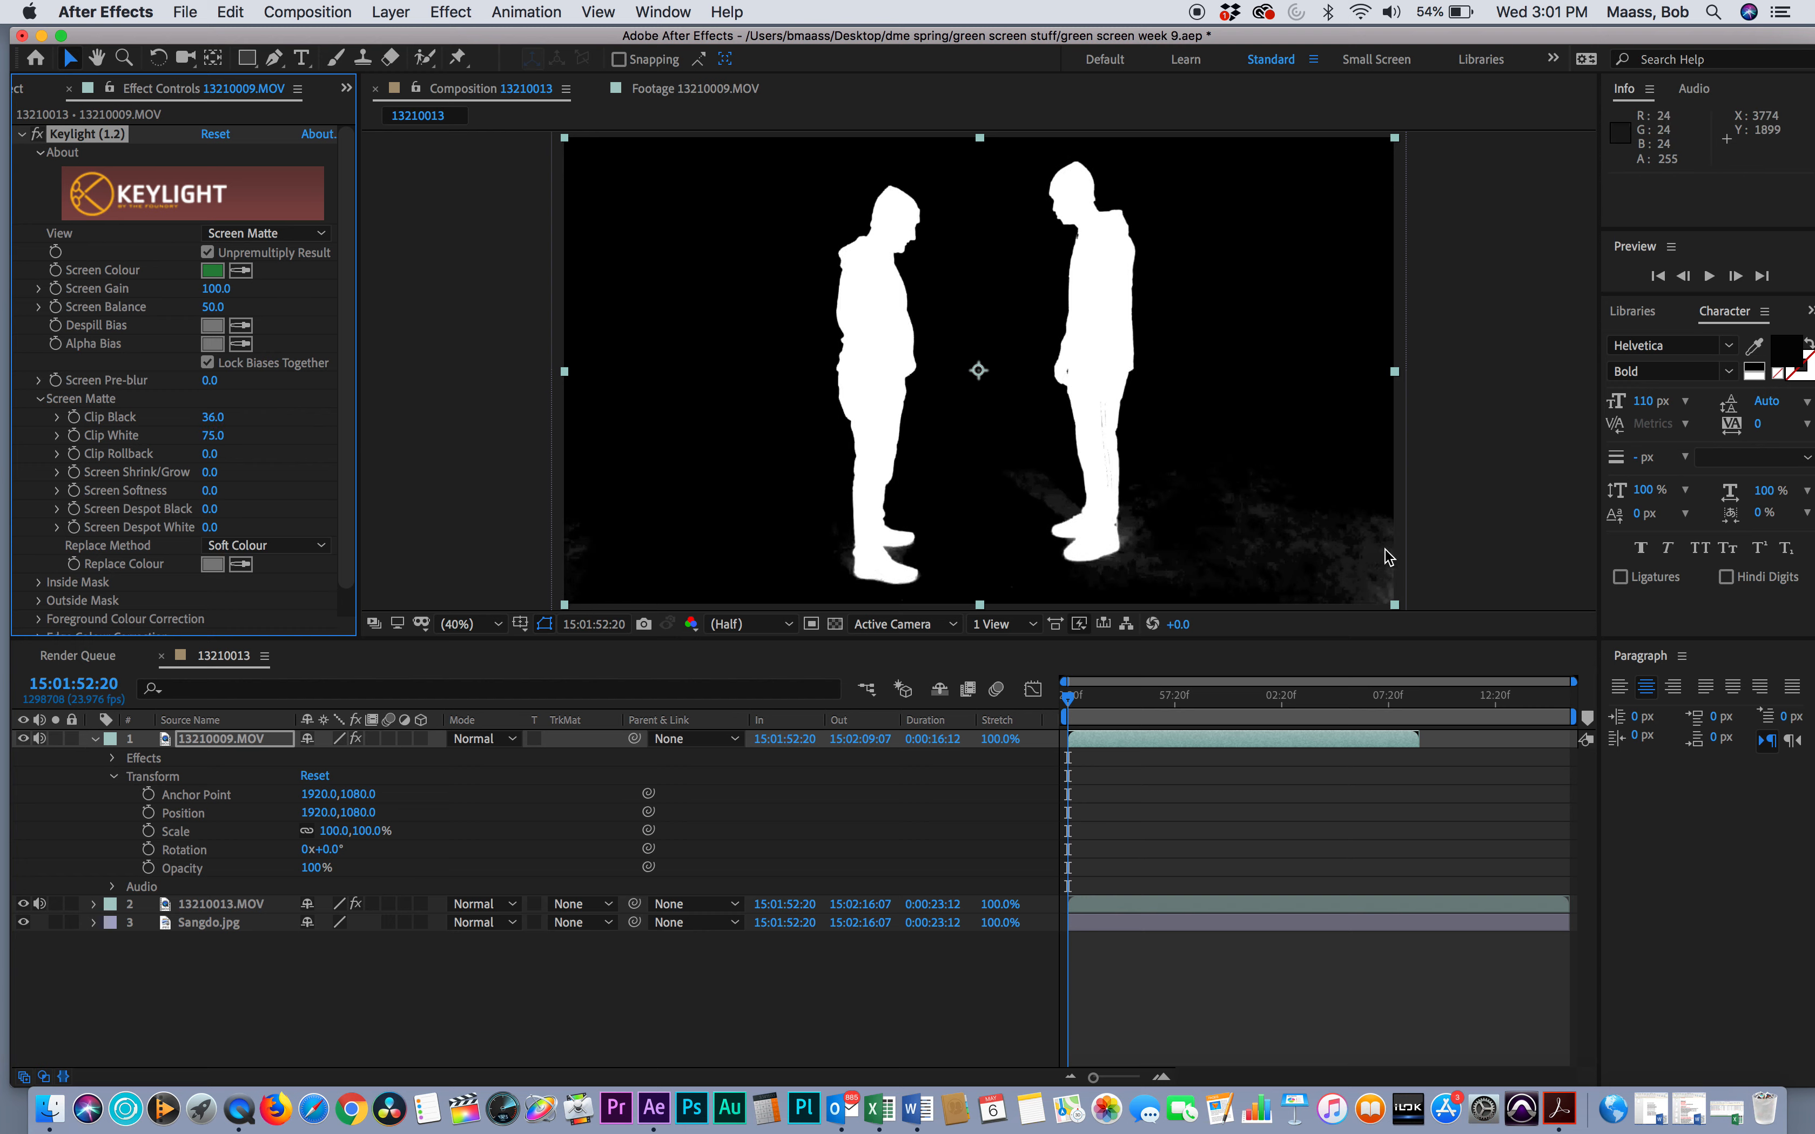
drag(212, 416, 233, 419)
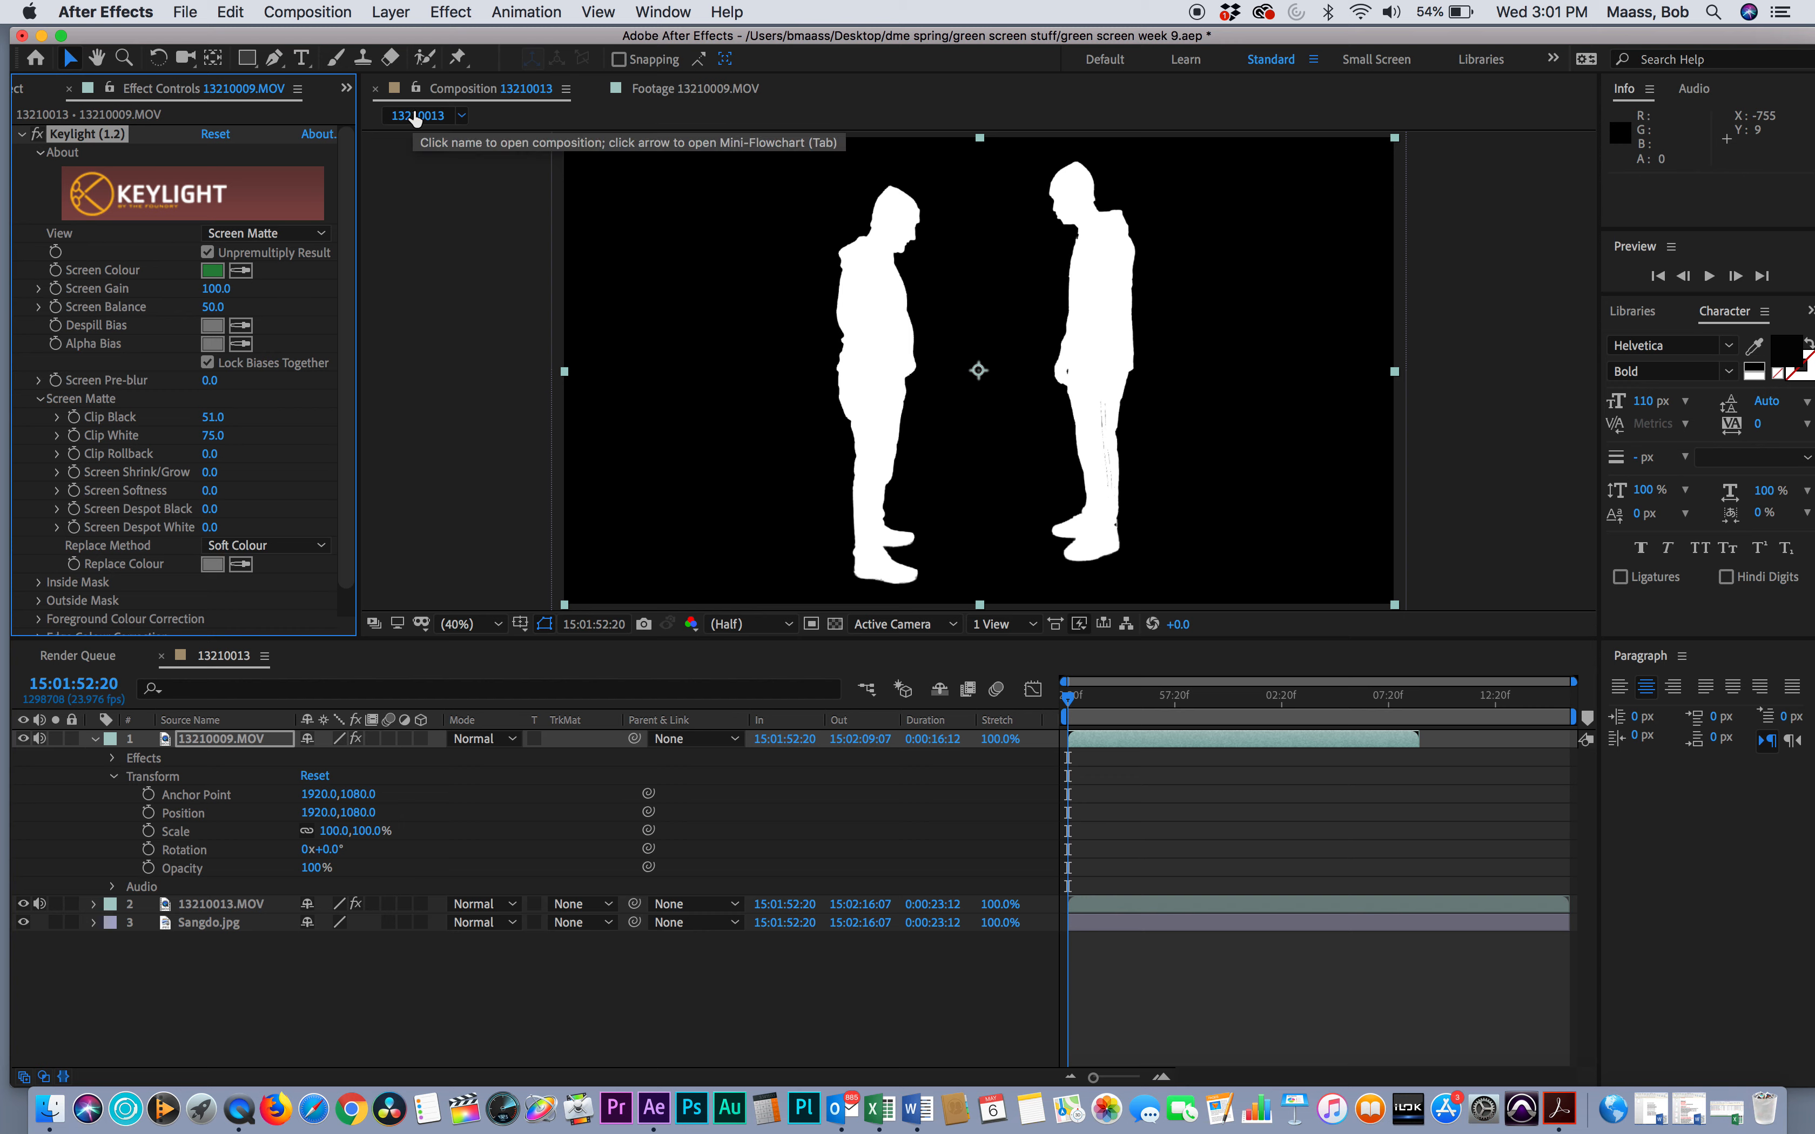
click(273, 233)
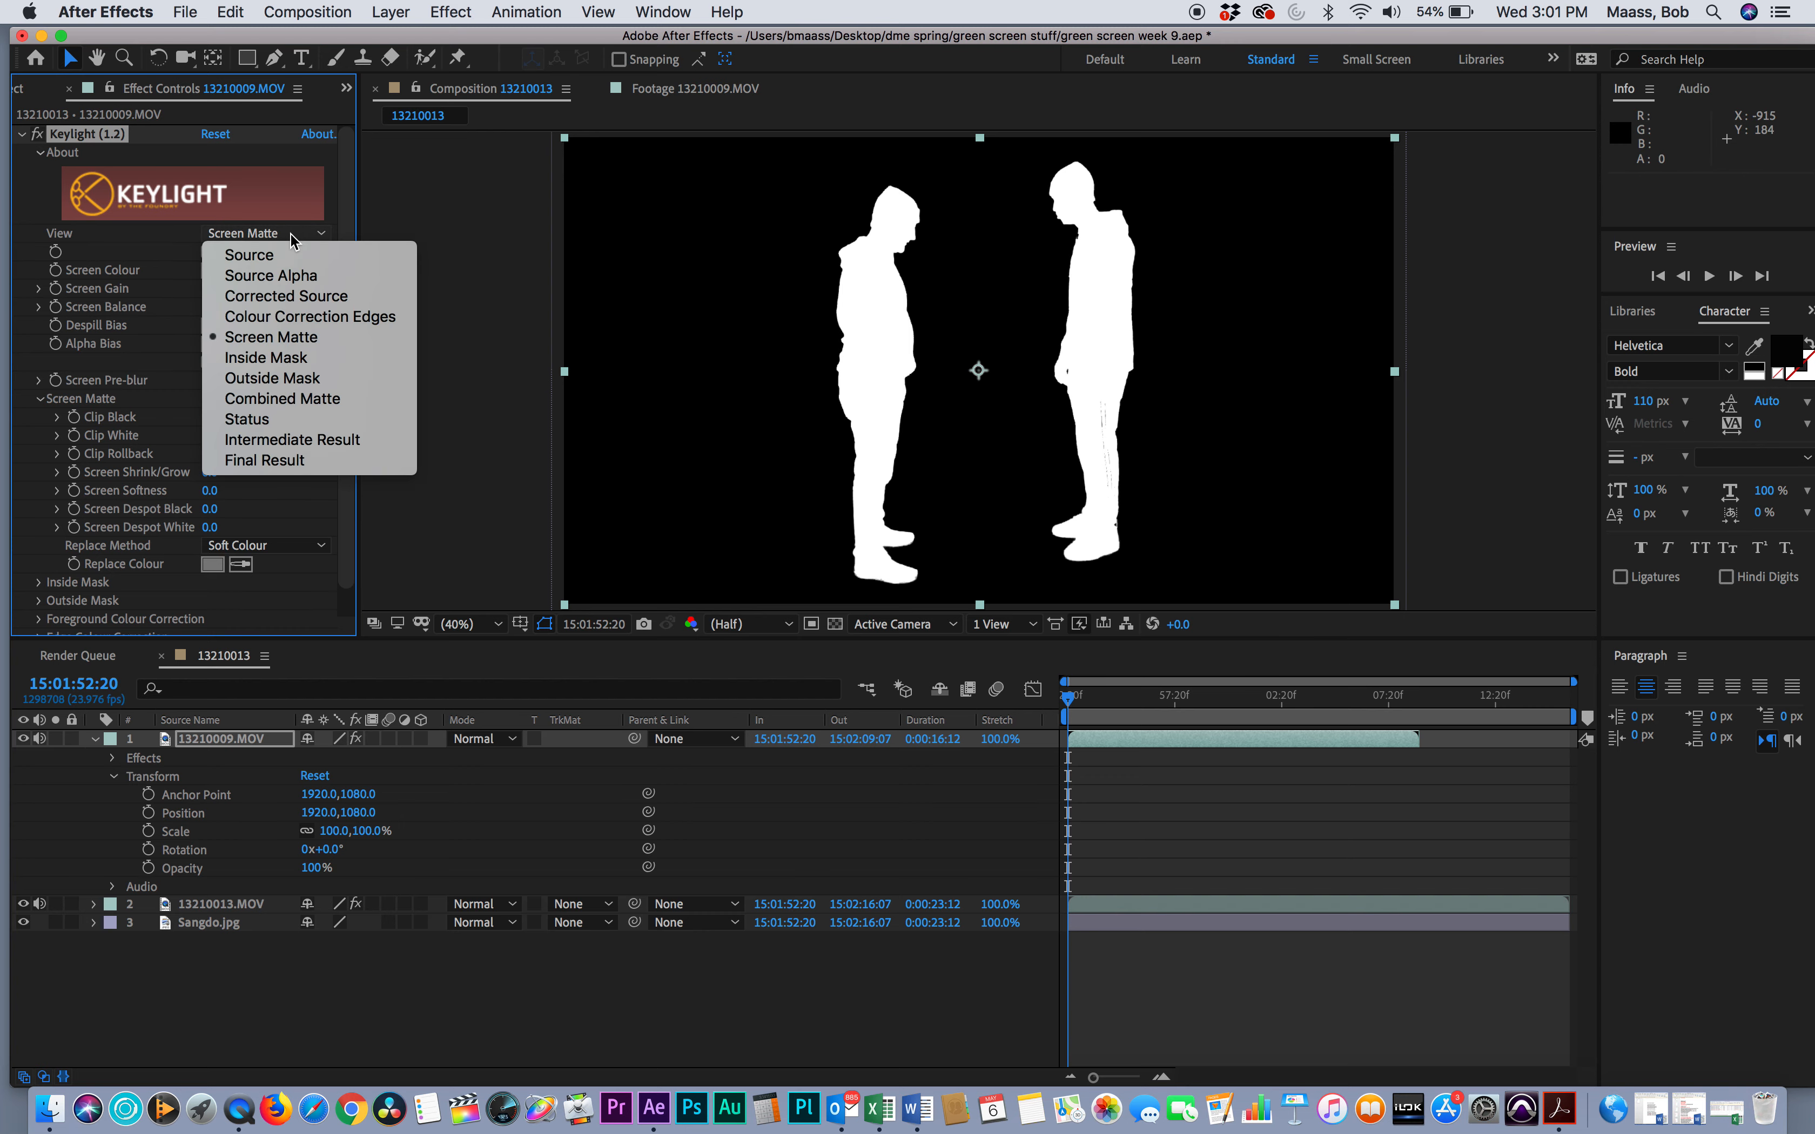
click(267, 460)
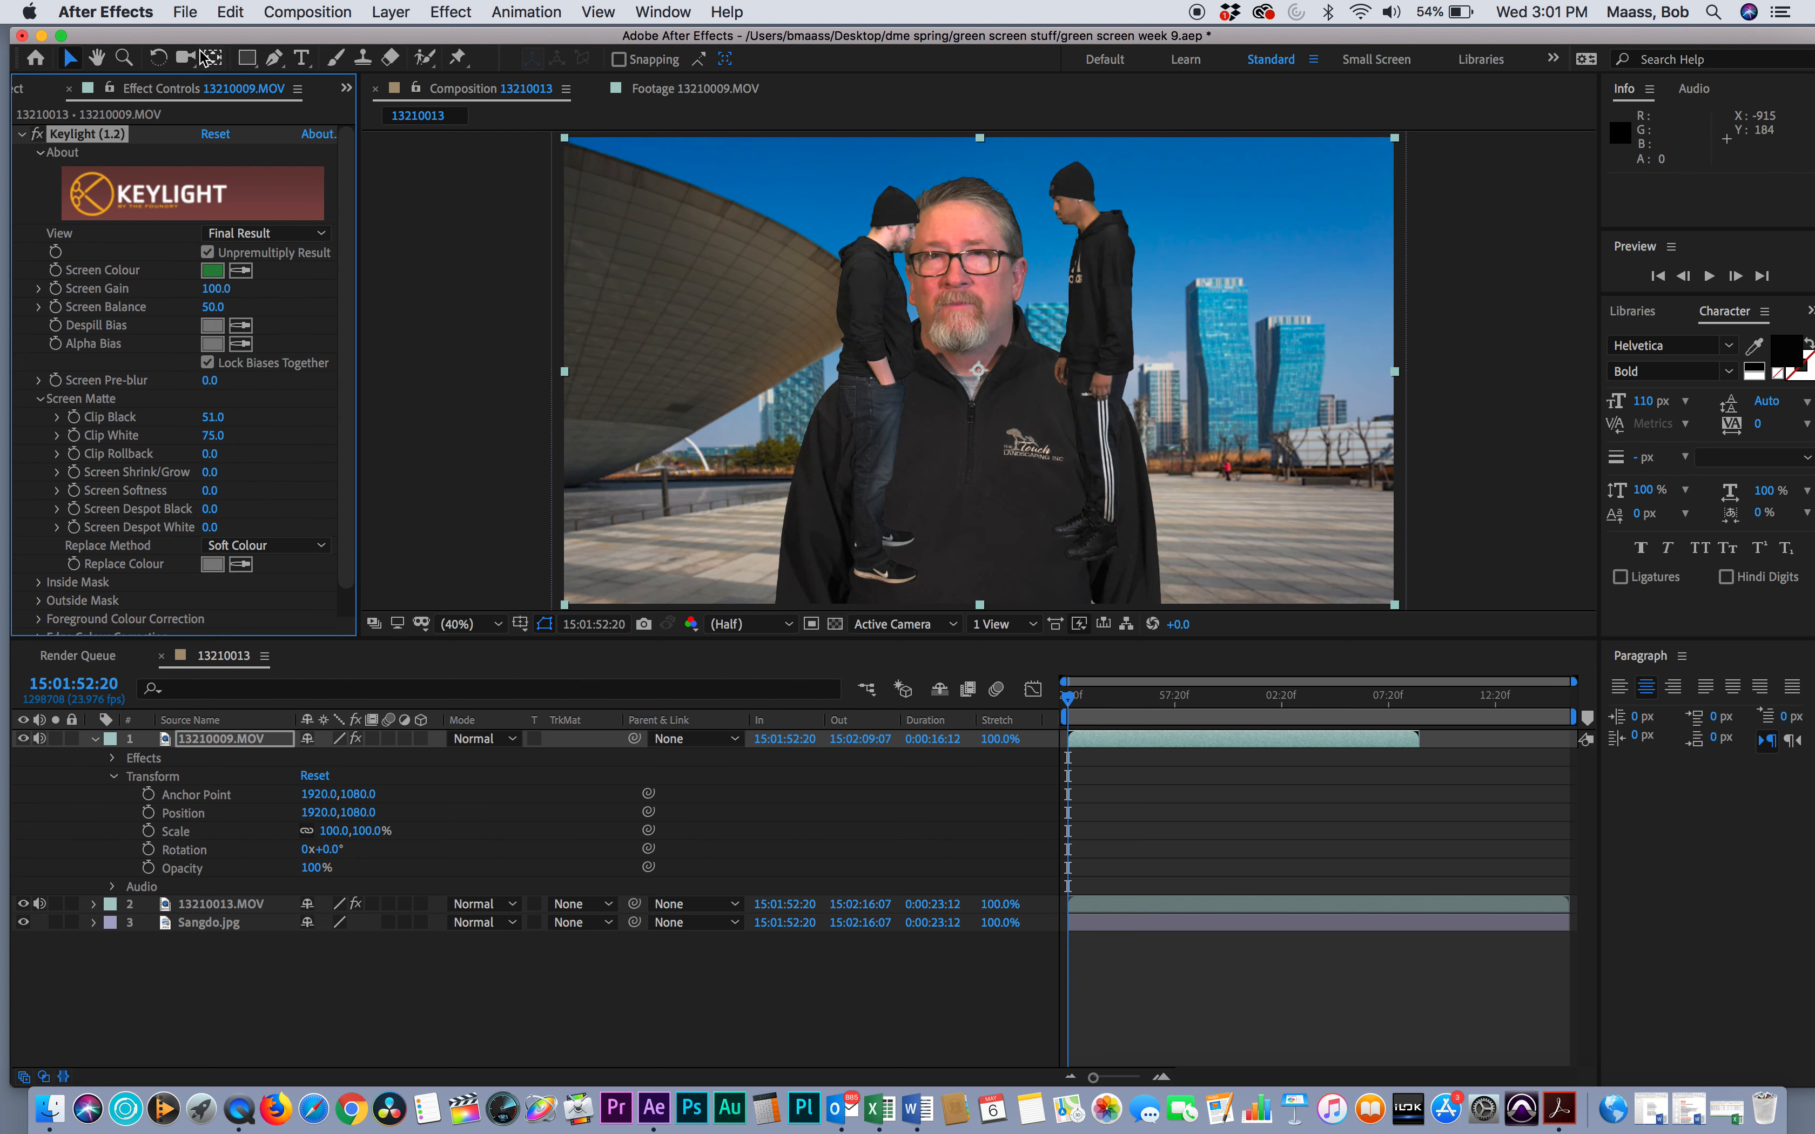
Draw a closed nine-point Pen mask around the two standing men on the 13210009.MOV layer and raise its upper-left point slightly
click(276, 59)
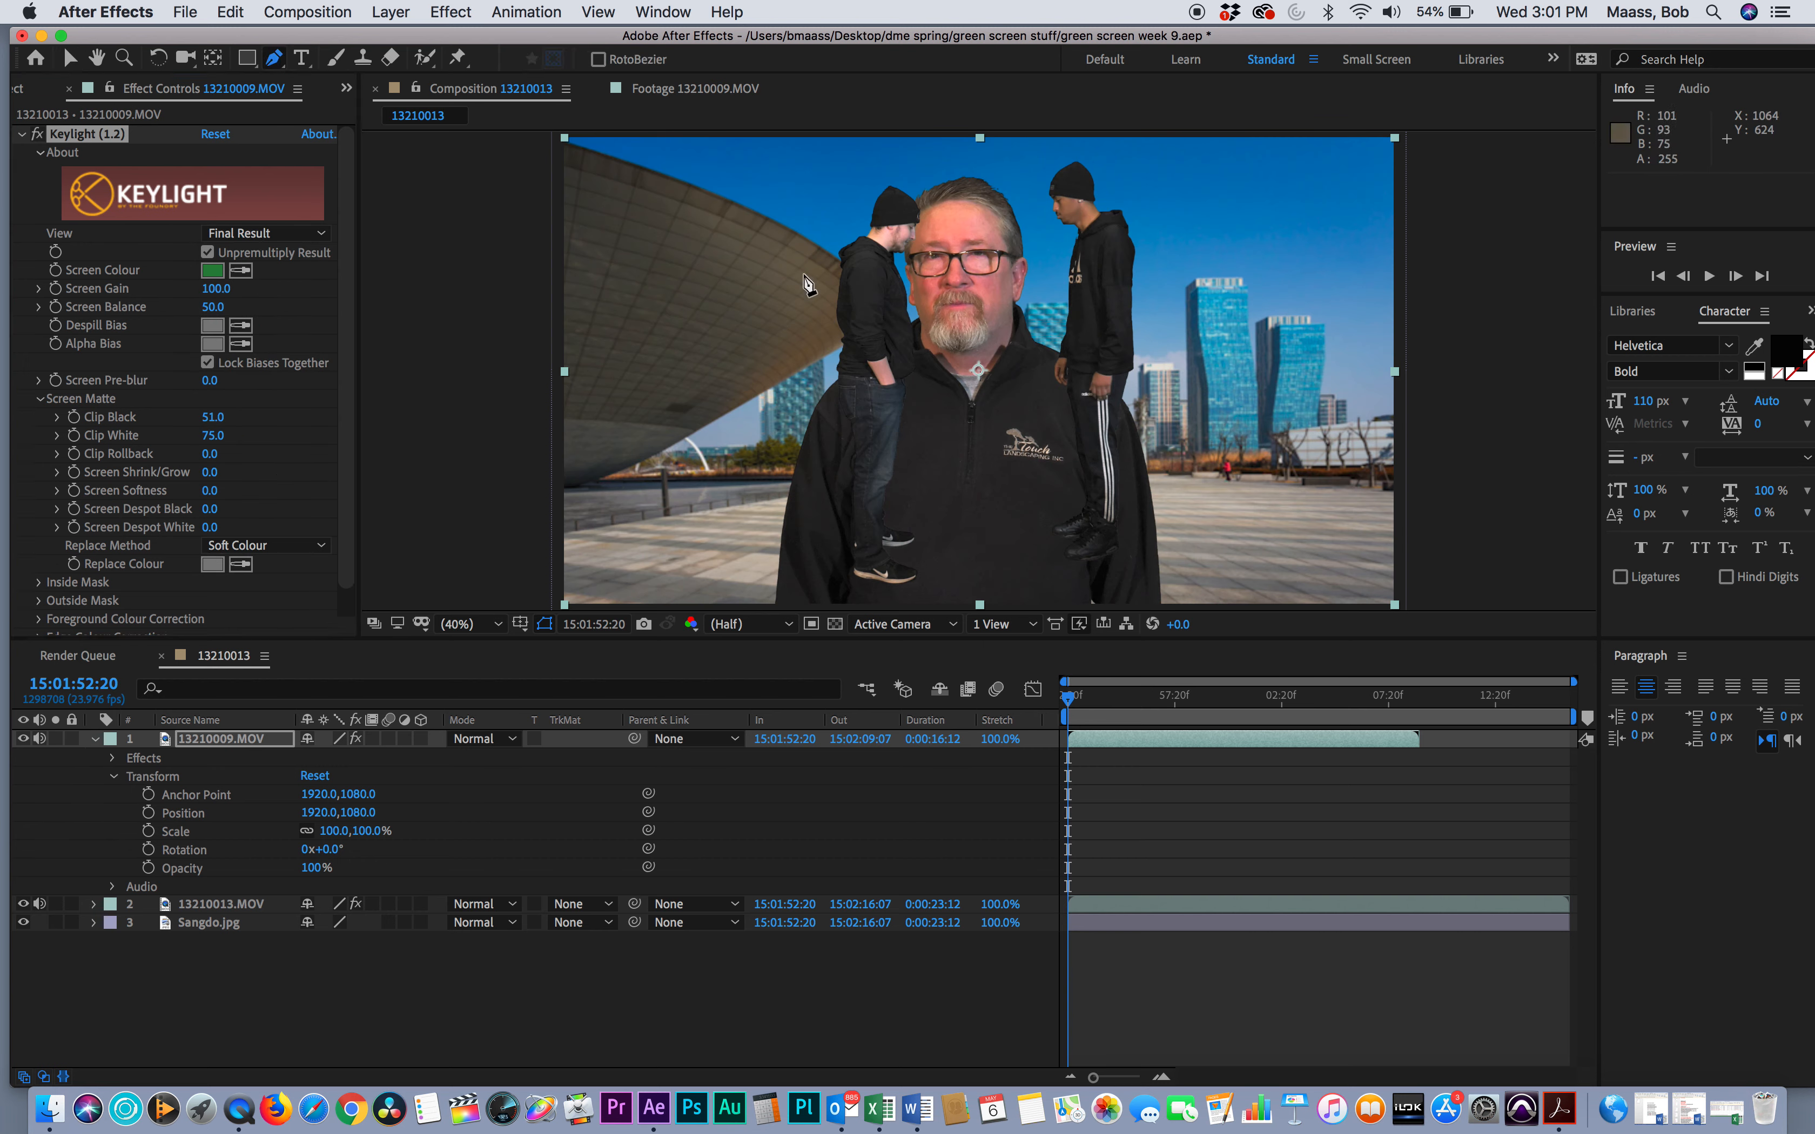
click(759, 172)
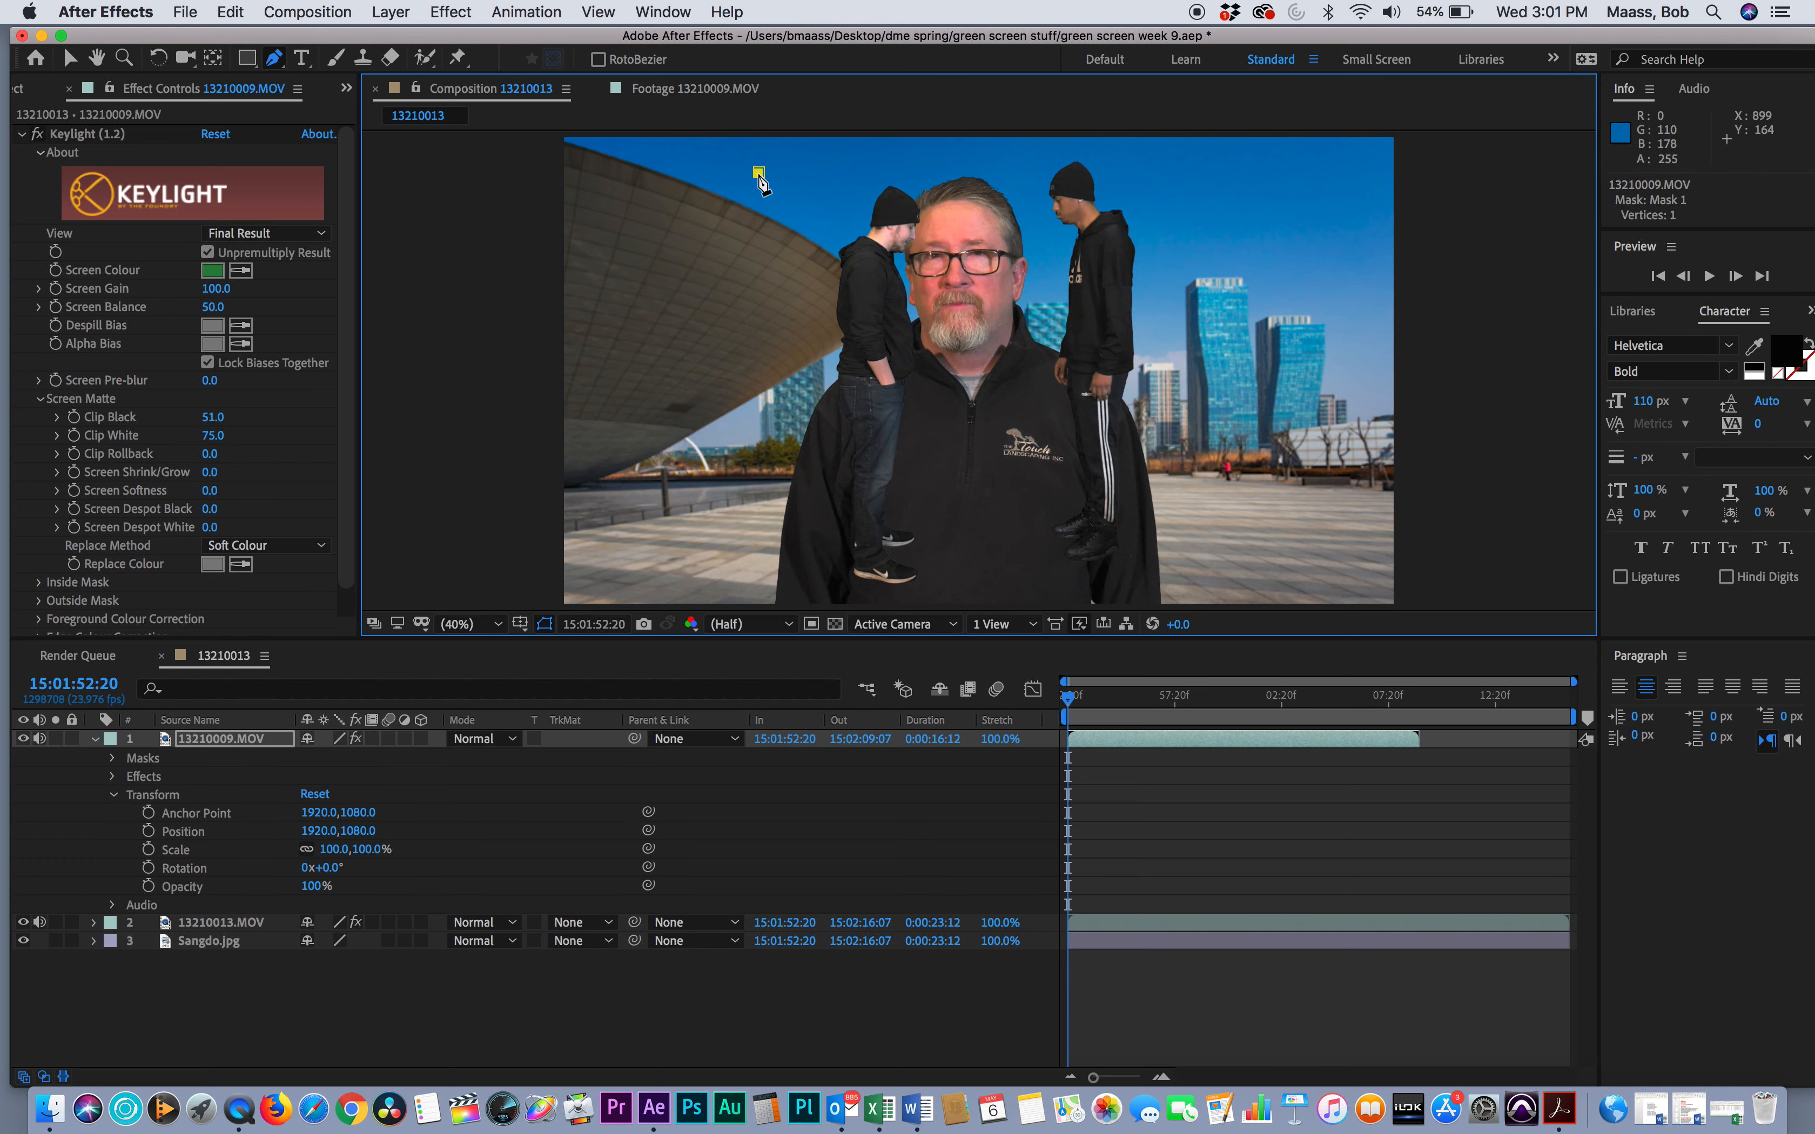
click(708, 305)
click(745, 530)
click(777, 592)
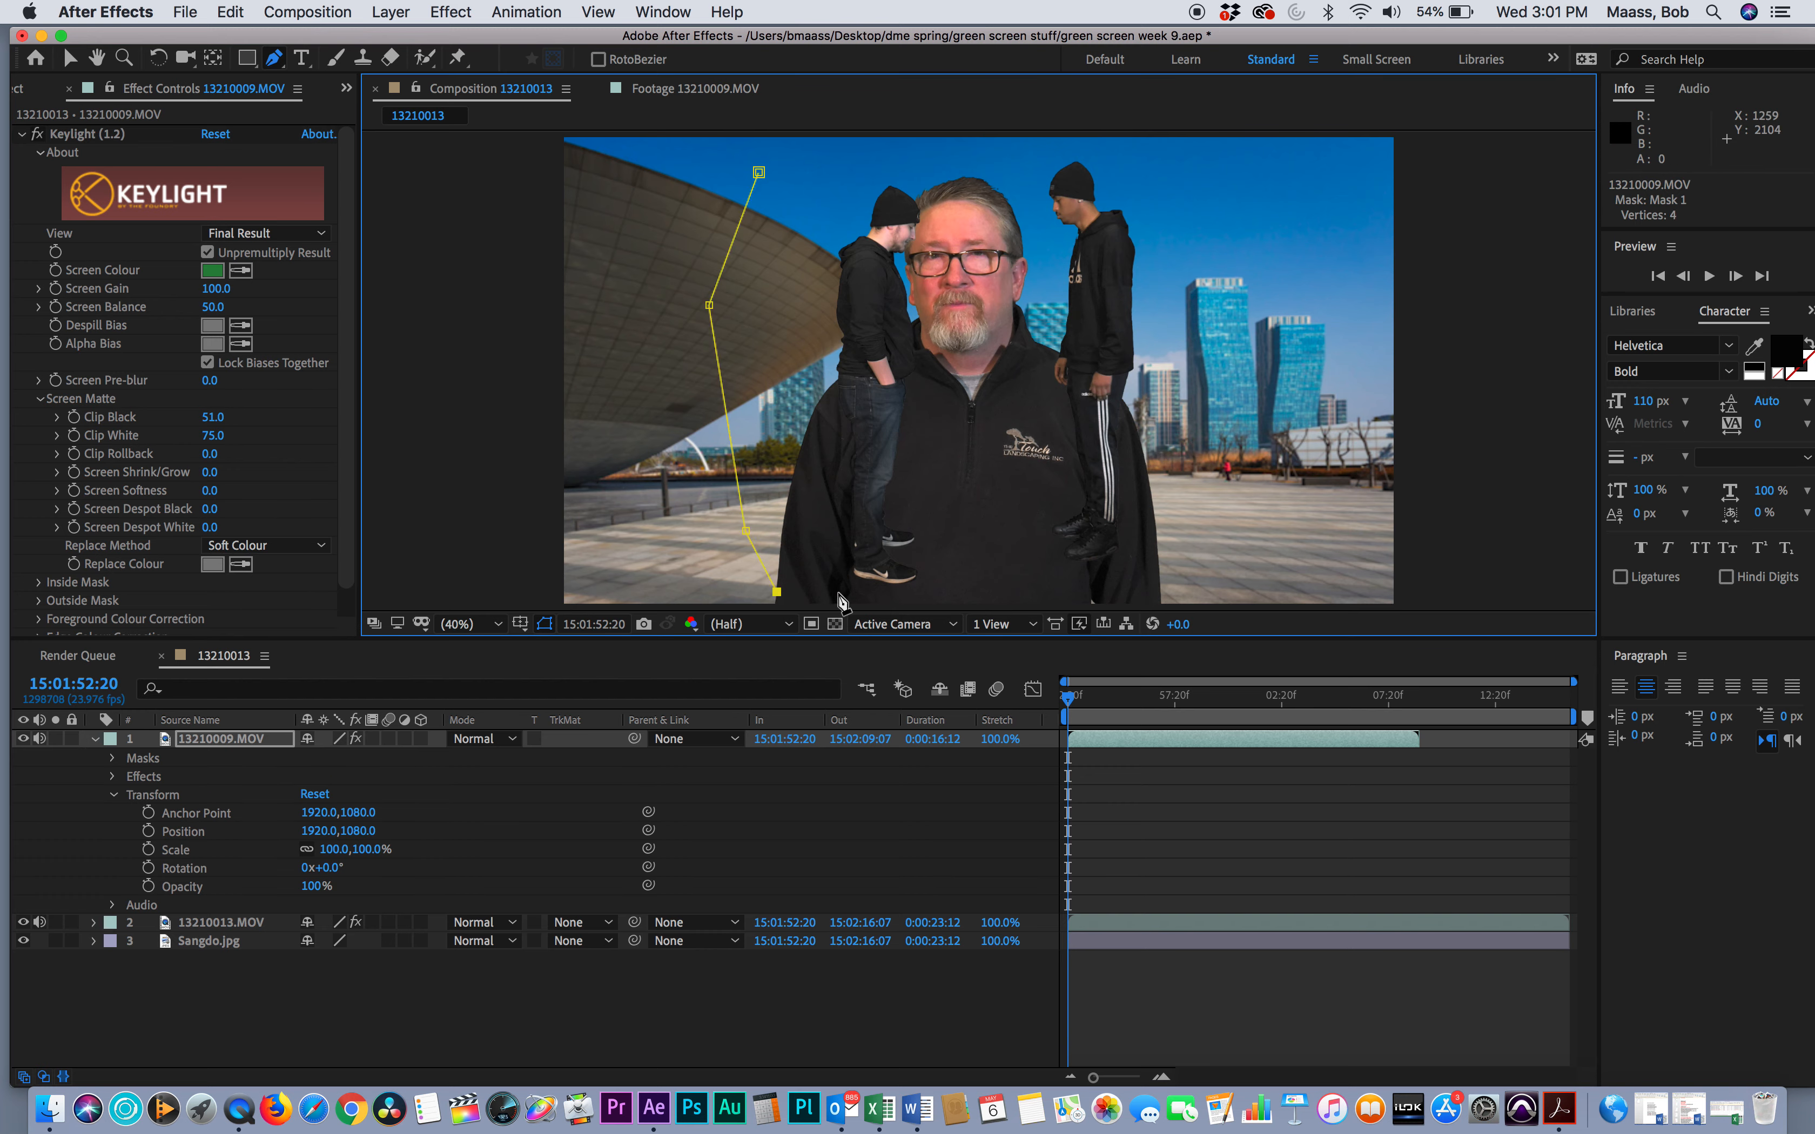
click(975, 598)
click(1153, 595)
click(1202, 502)
click(1195, 206)
click(1153, 149)
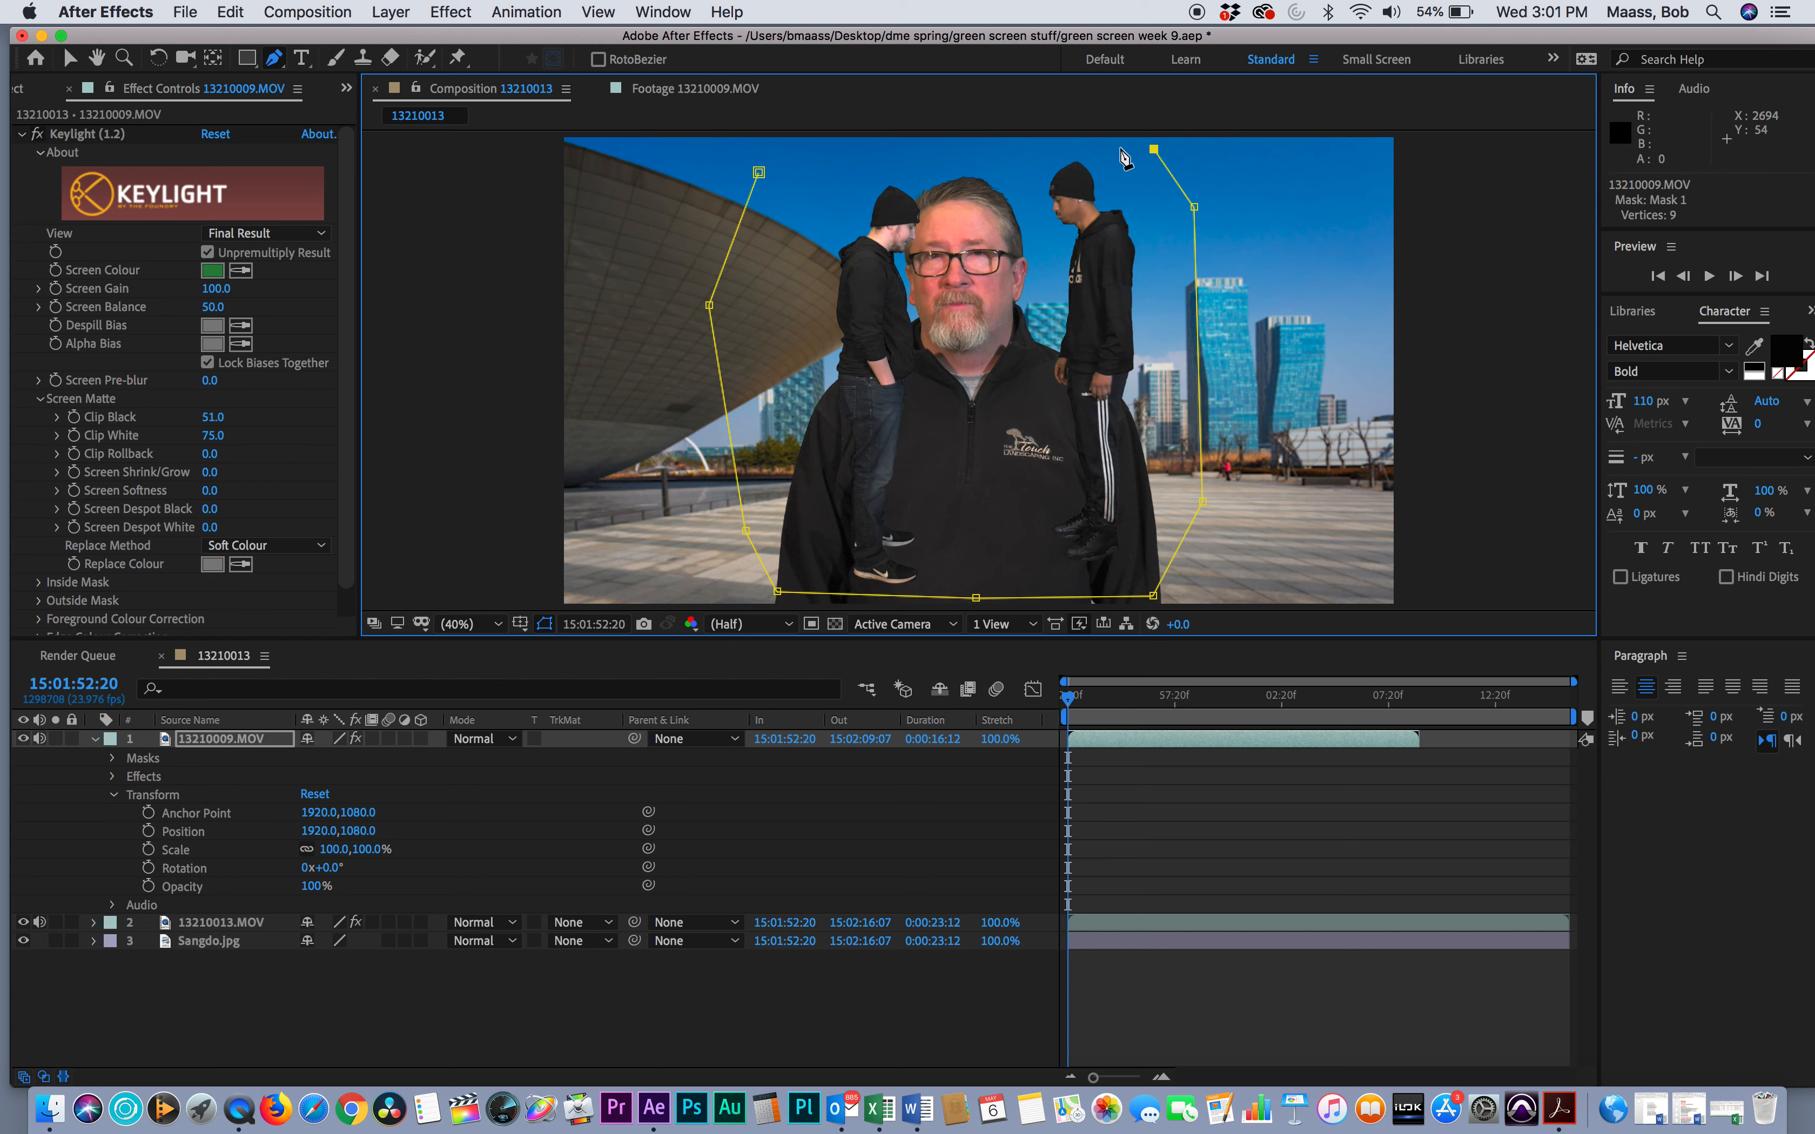
click(758, 173)
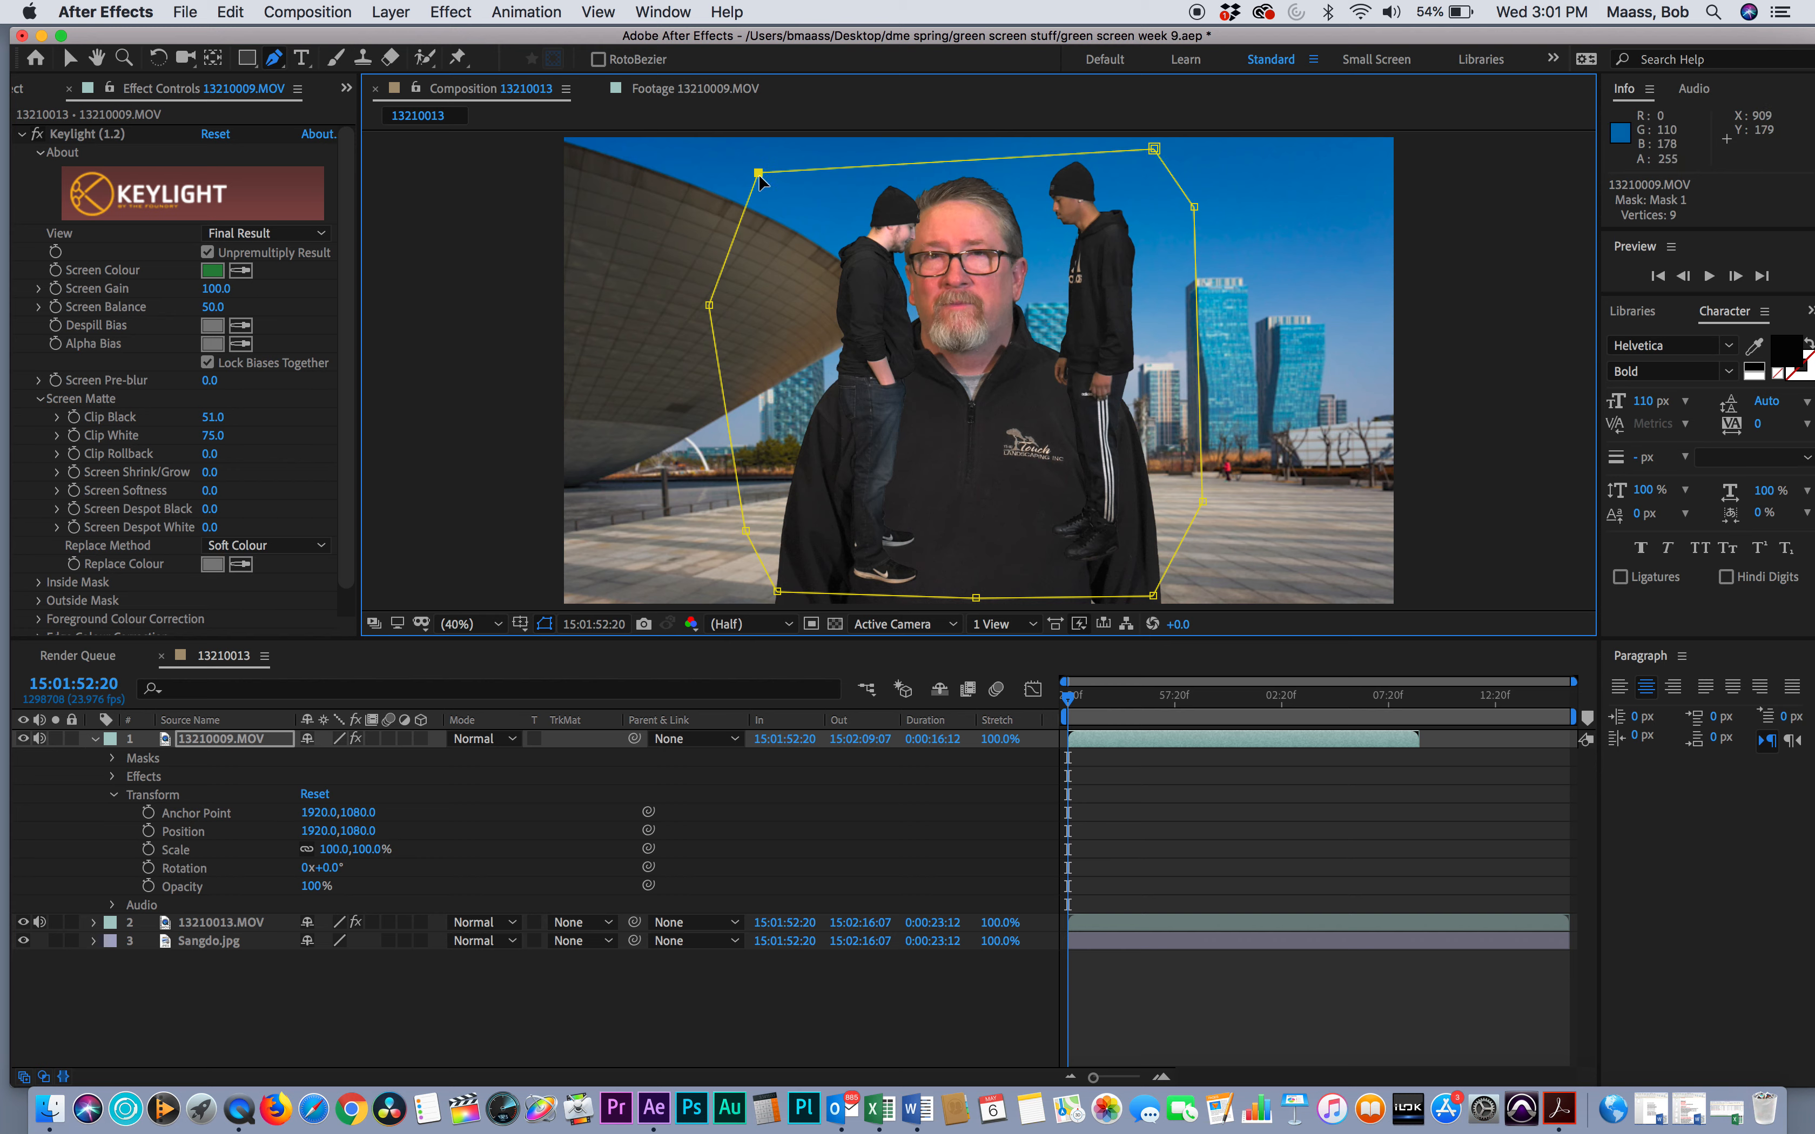
drag(759, 173, 763, 154)
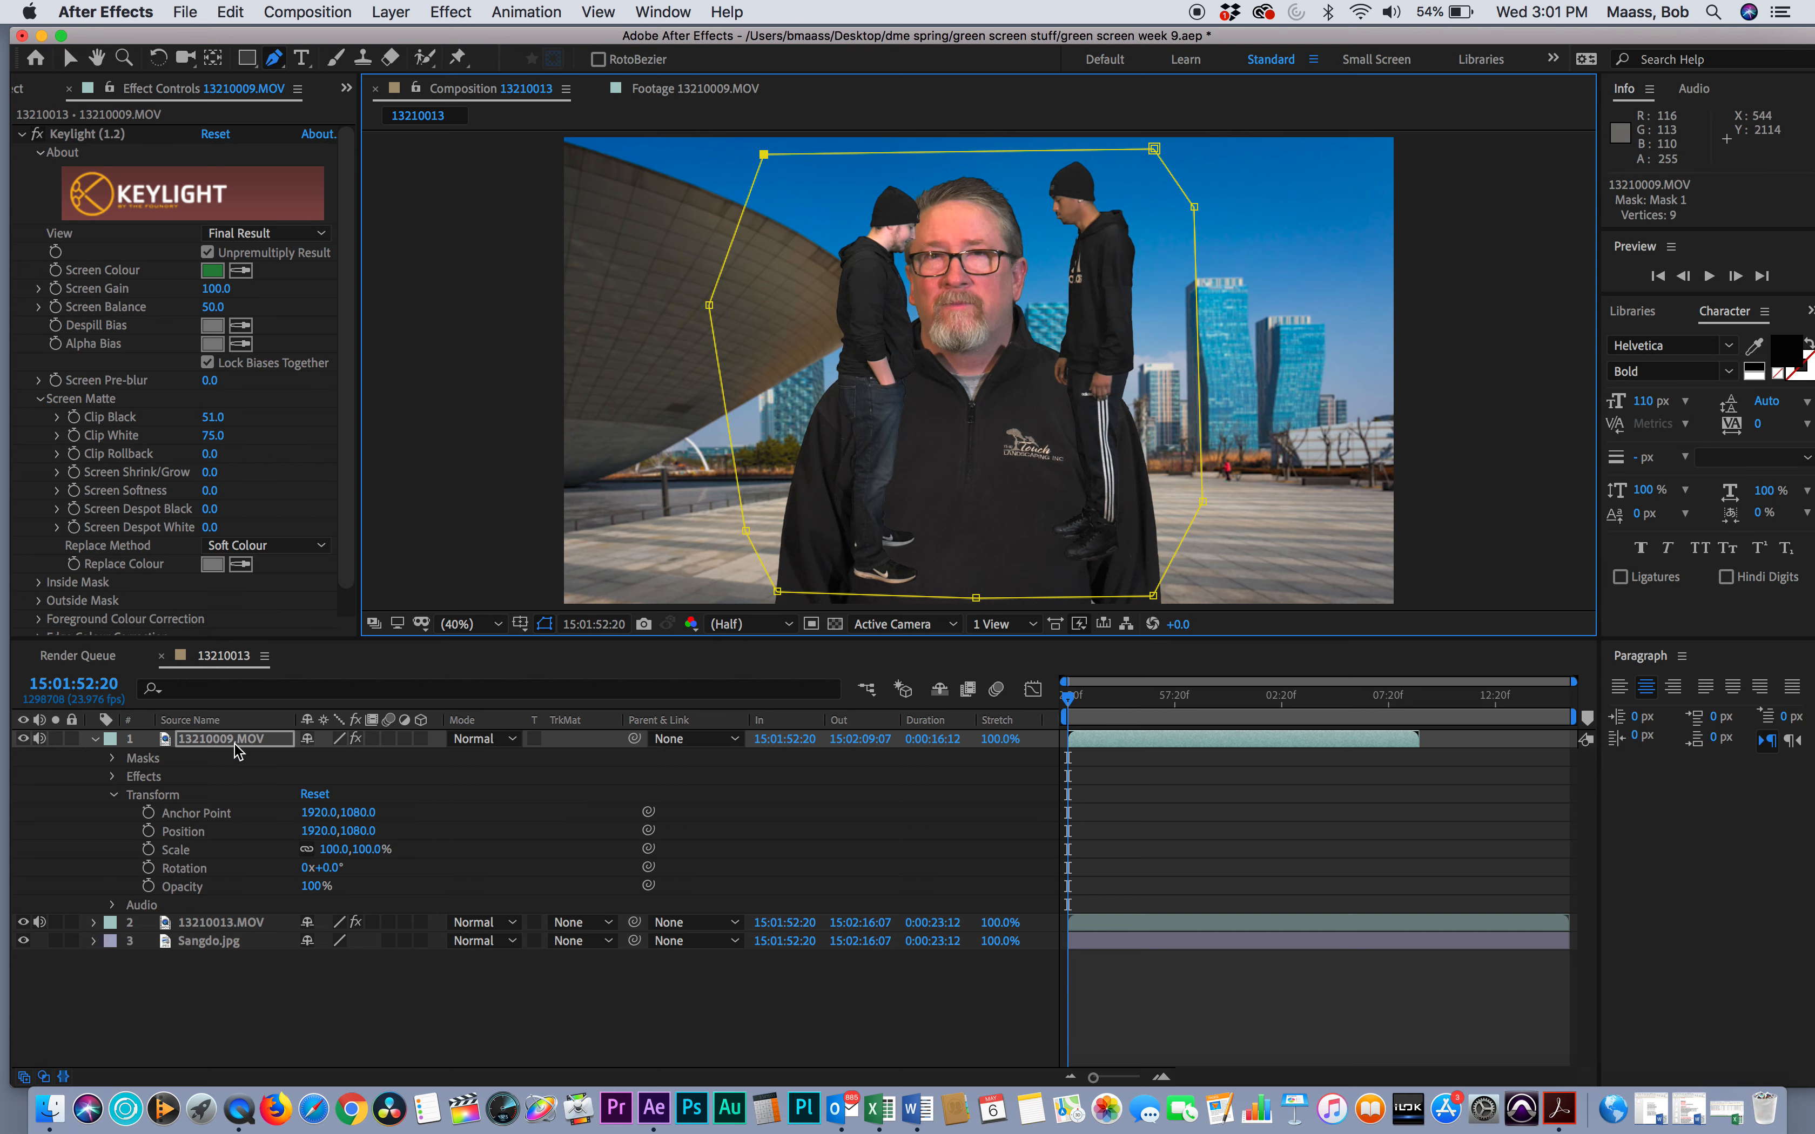
Move the 13210009.MOV layer between 13210013.MOV and Sangdo.jpg and set its scale to 30%
drag(234, 735, 219, 933)
click(93, 758)
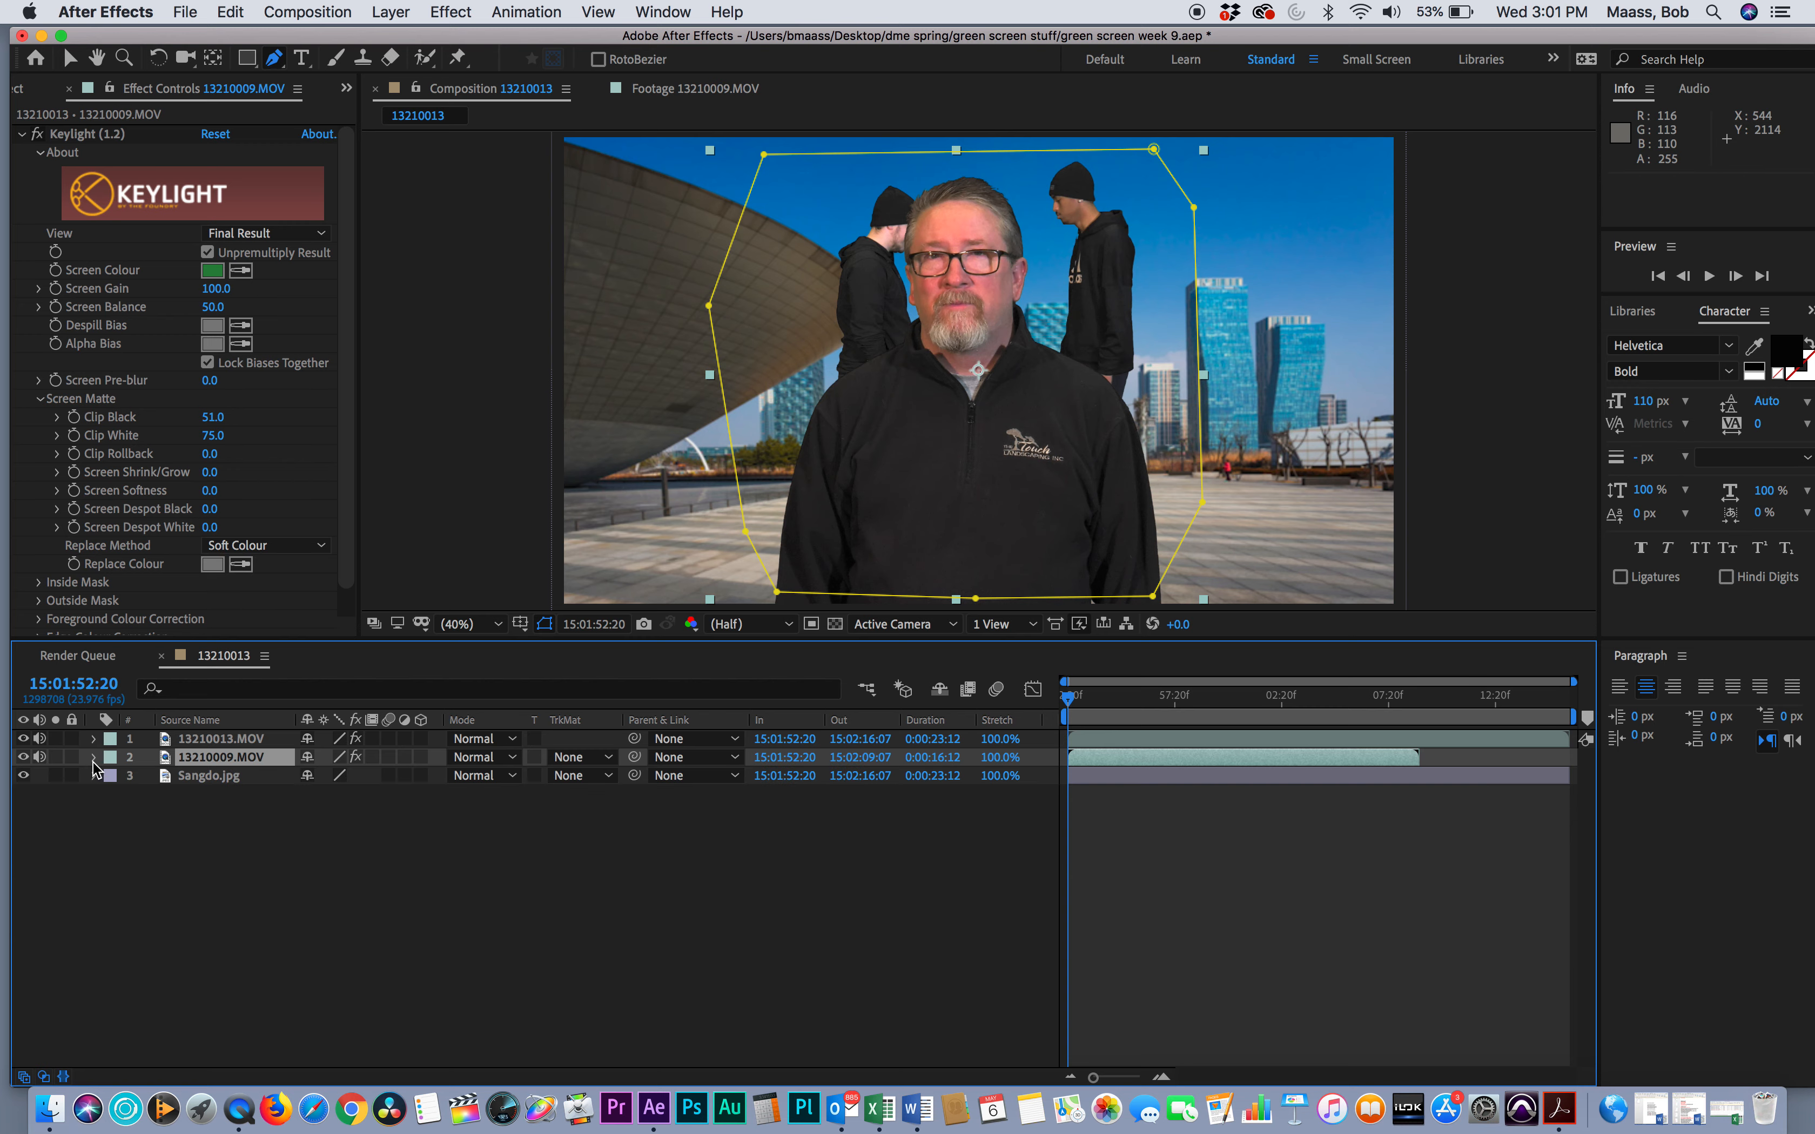
click(93, 758)
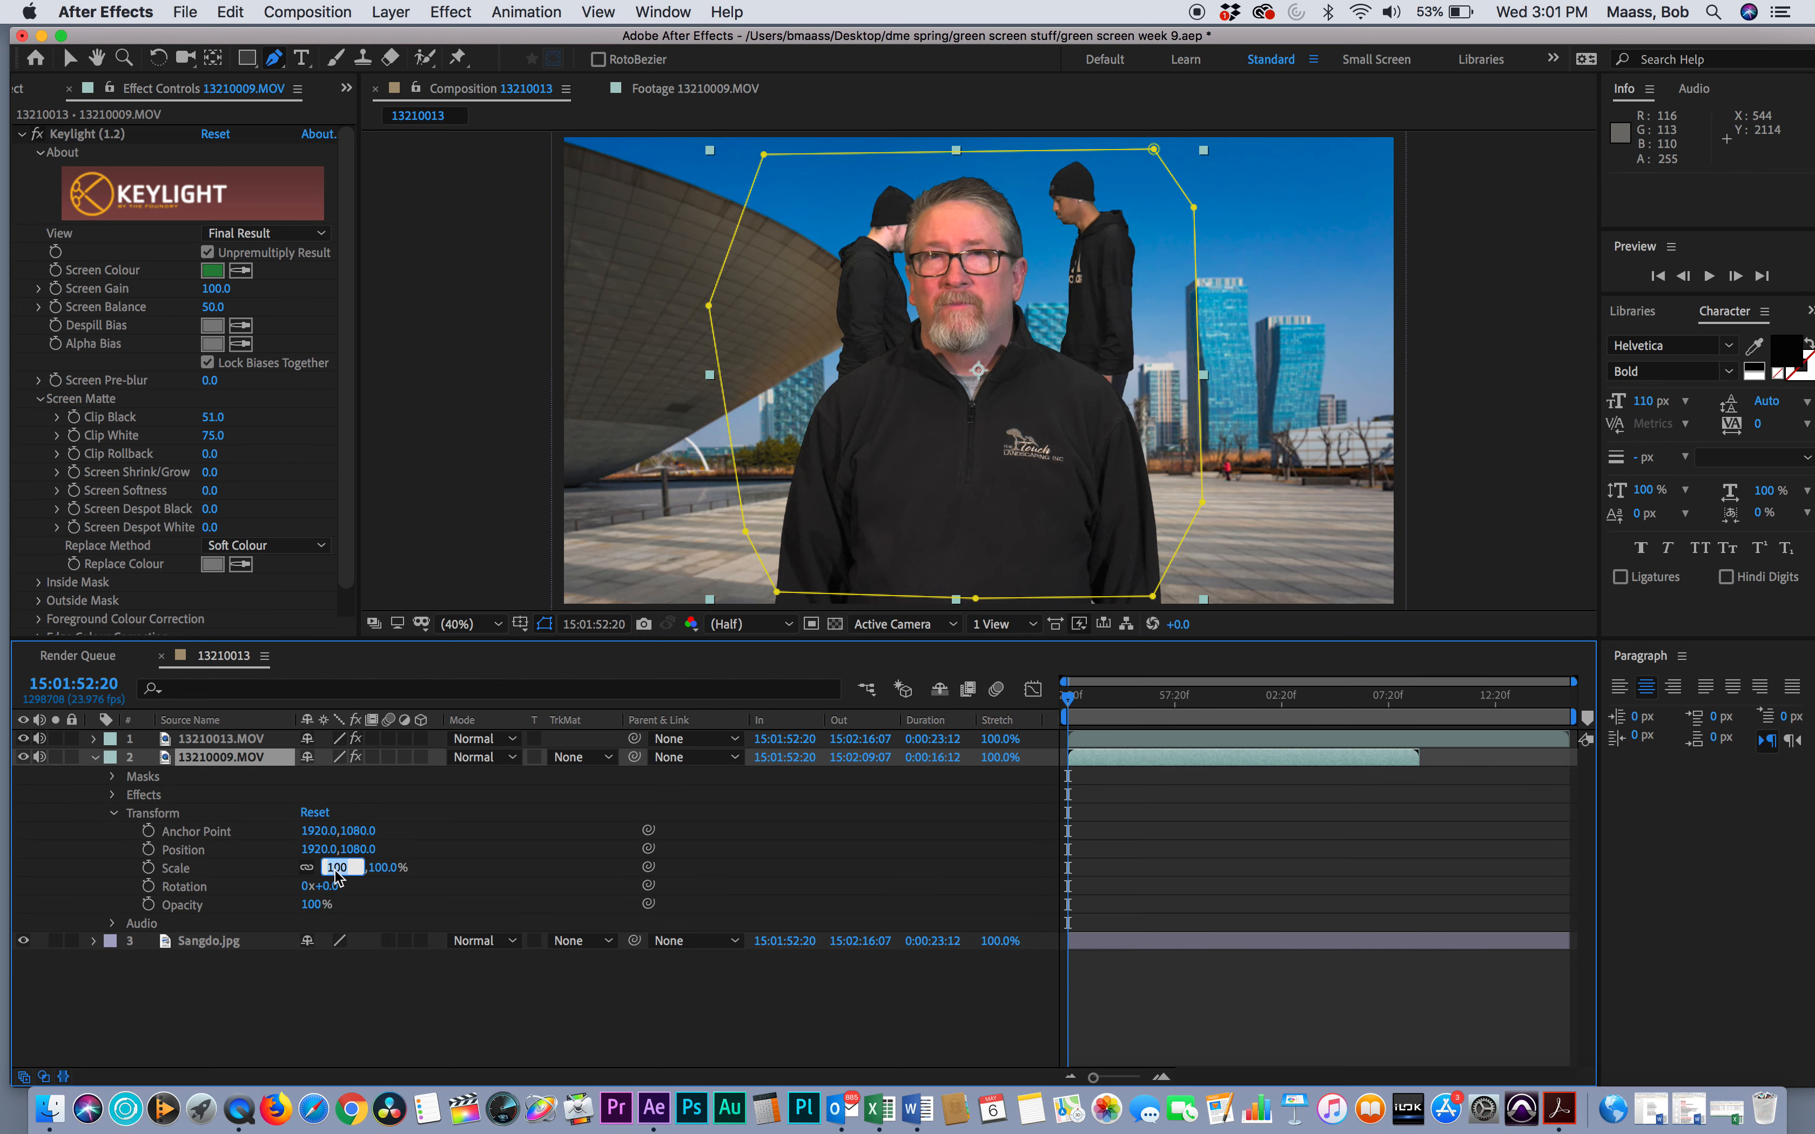
text(30)
key(Return)
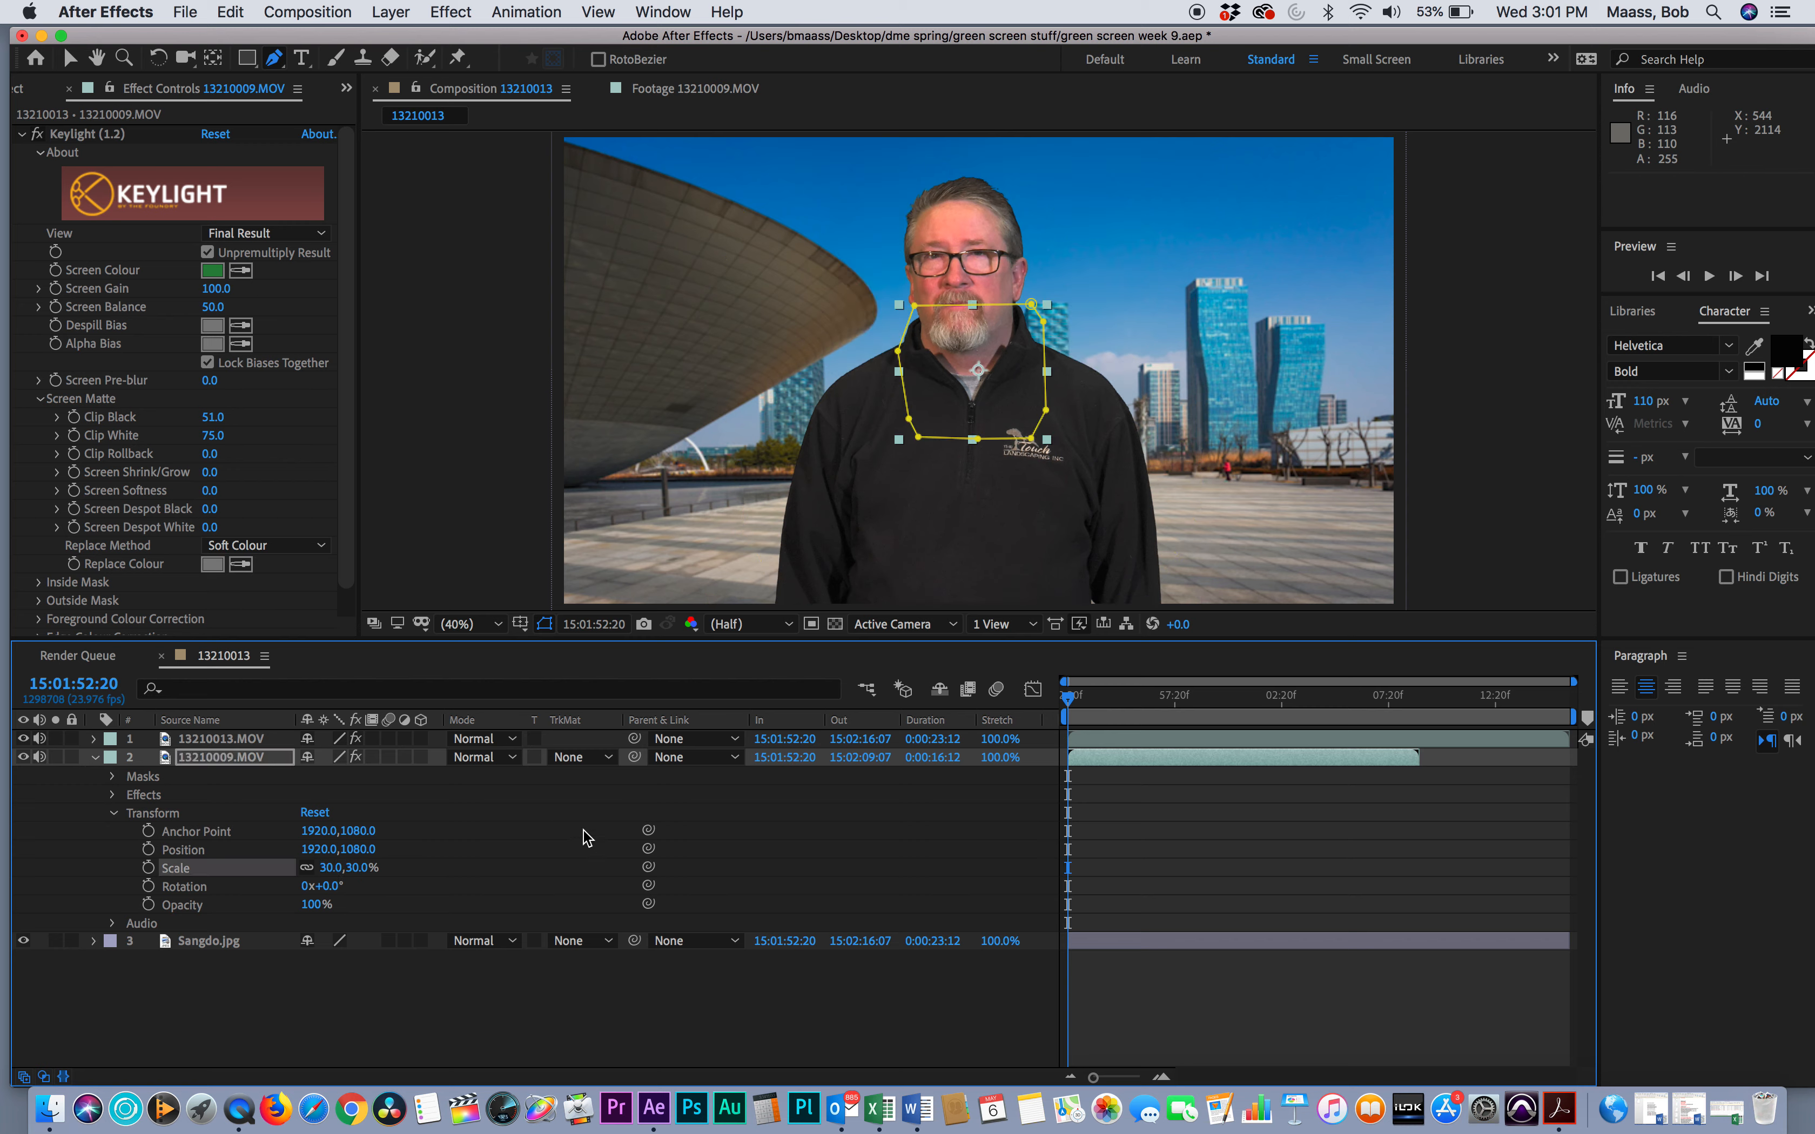
Try to move the scaled-down 13210009.MOV layer out from behind the man directly in the composition view
click(965, 390)
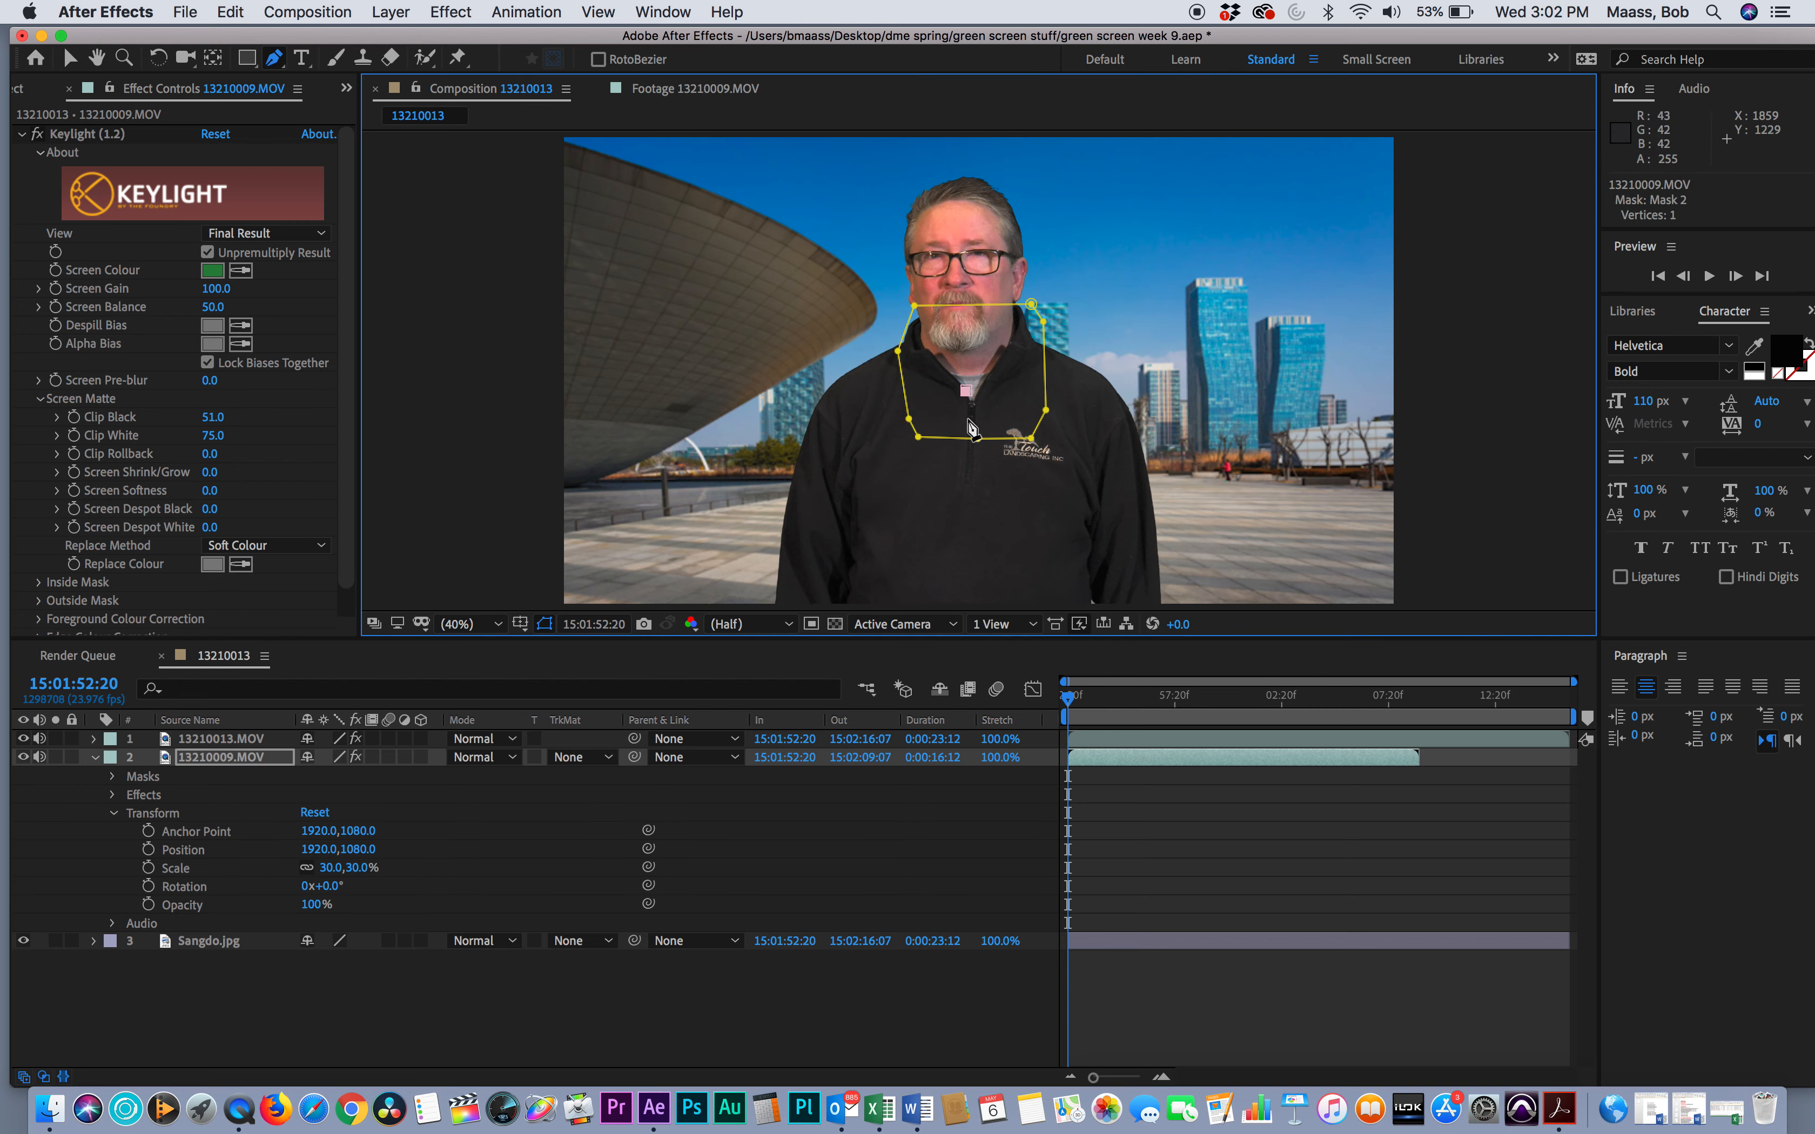
click(69, 58)
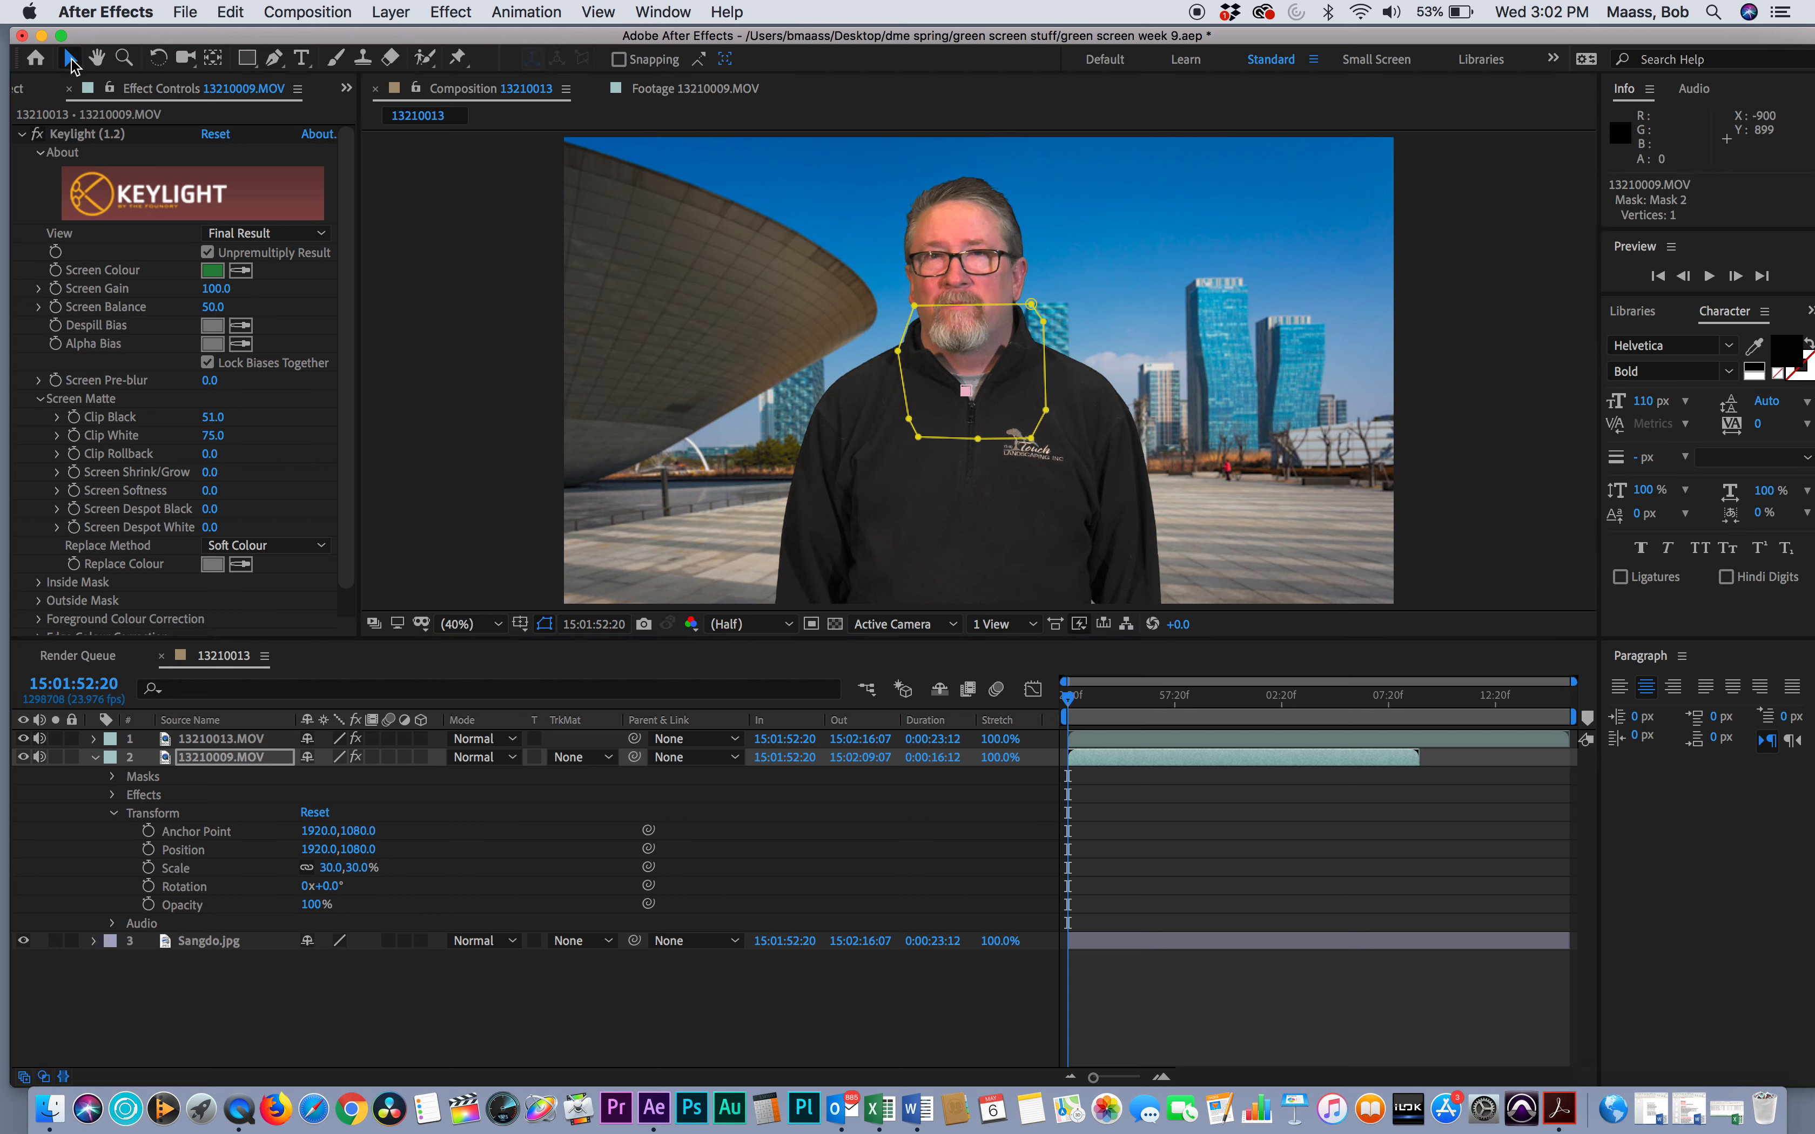
mouse_move(946, 408)
mouse_down()
mouse_move(1134, 463)
mouse_move(1120, 456)
mouse_up()
drag(946, 361, 1028, 381)
click(255, 764)
Set the 13210009.MOV layer's anchor point to 1746, 1080 and its position to 3214, 1603, on the plaza beside the man
drag(313, 827, 3, 705)
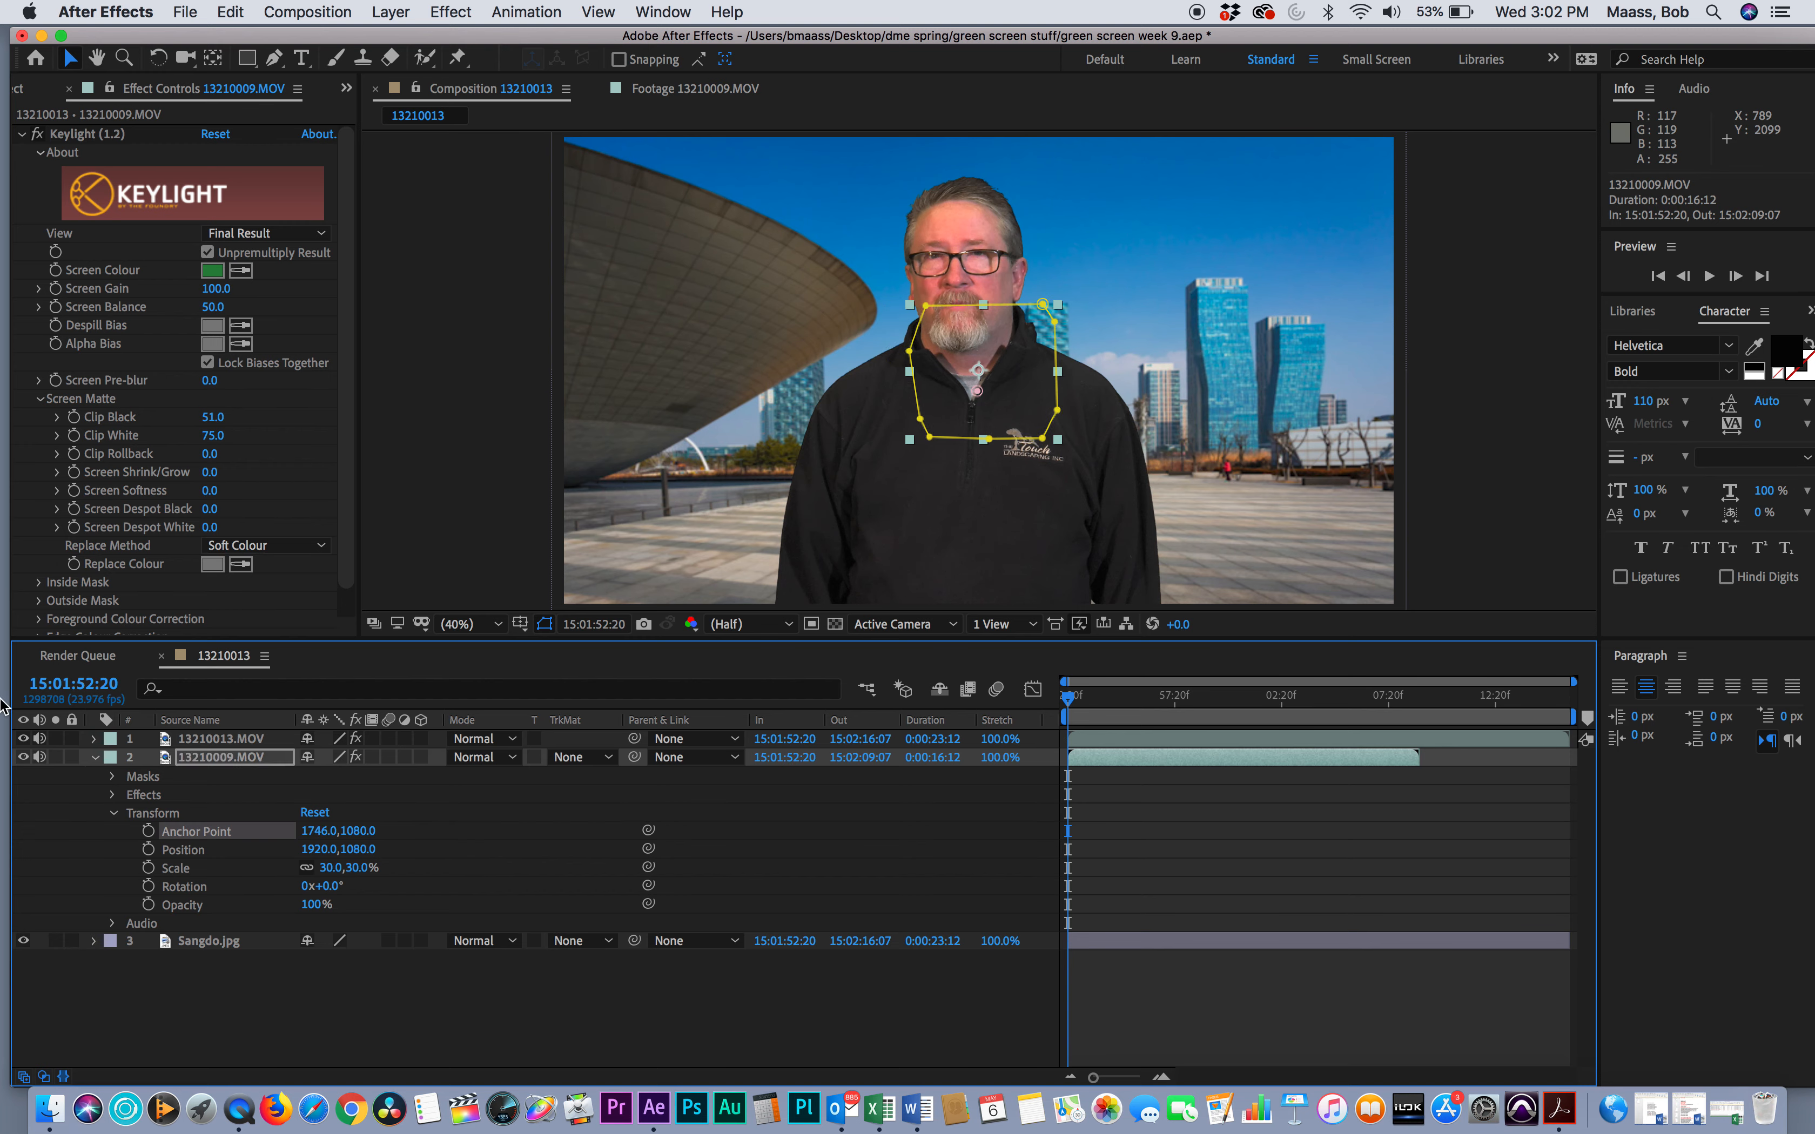
drag(319, 848, 1573, 844)
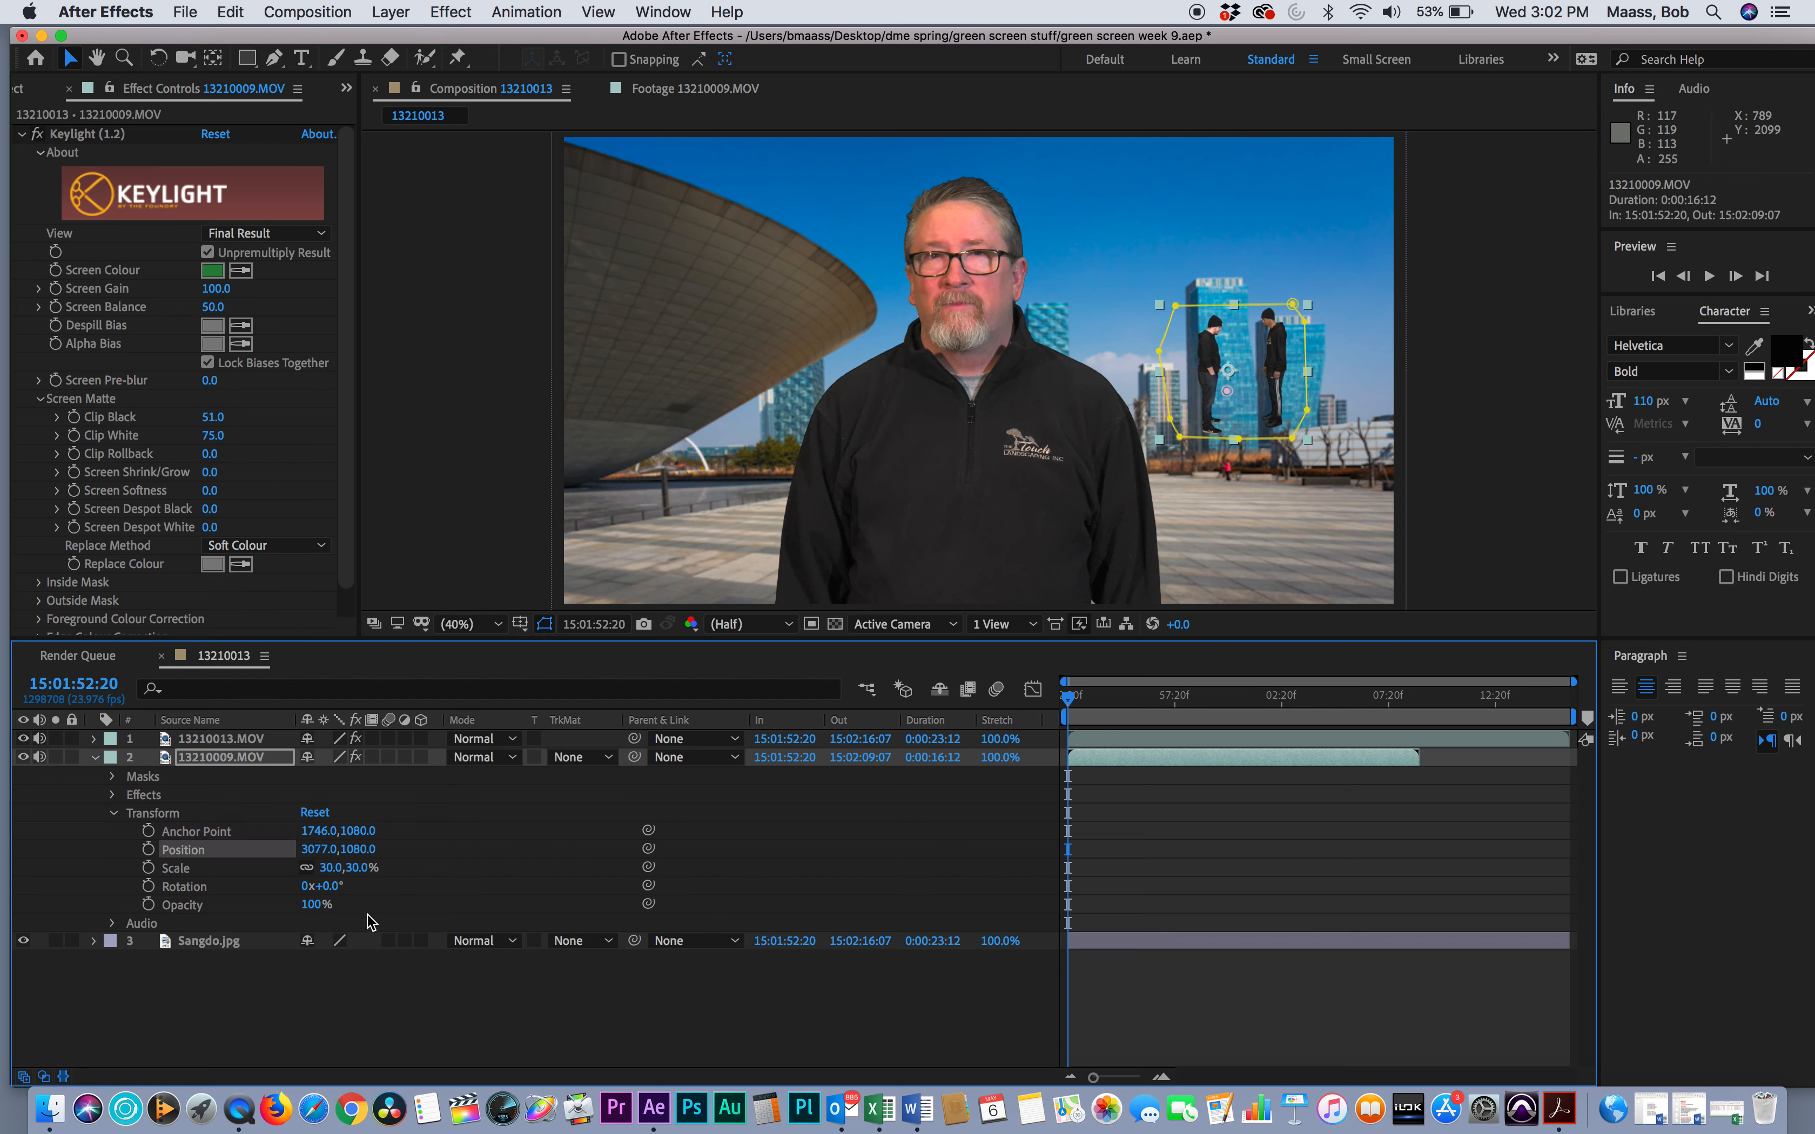
drag(359, 849, 919, 863)
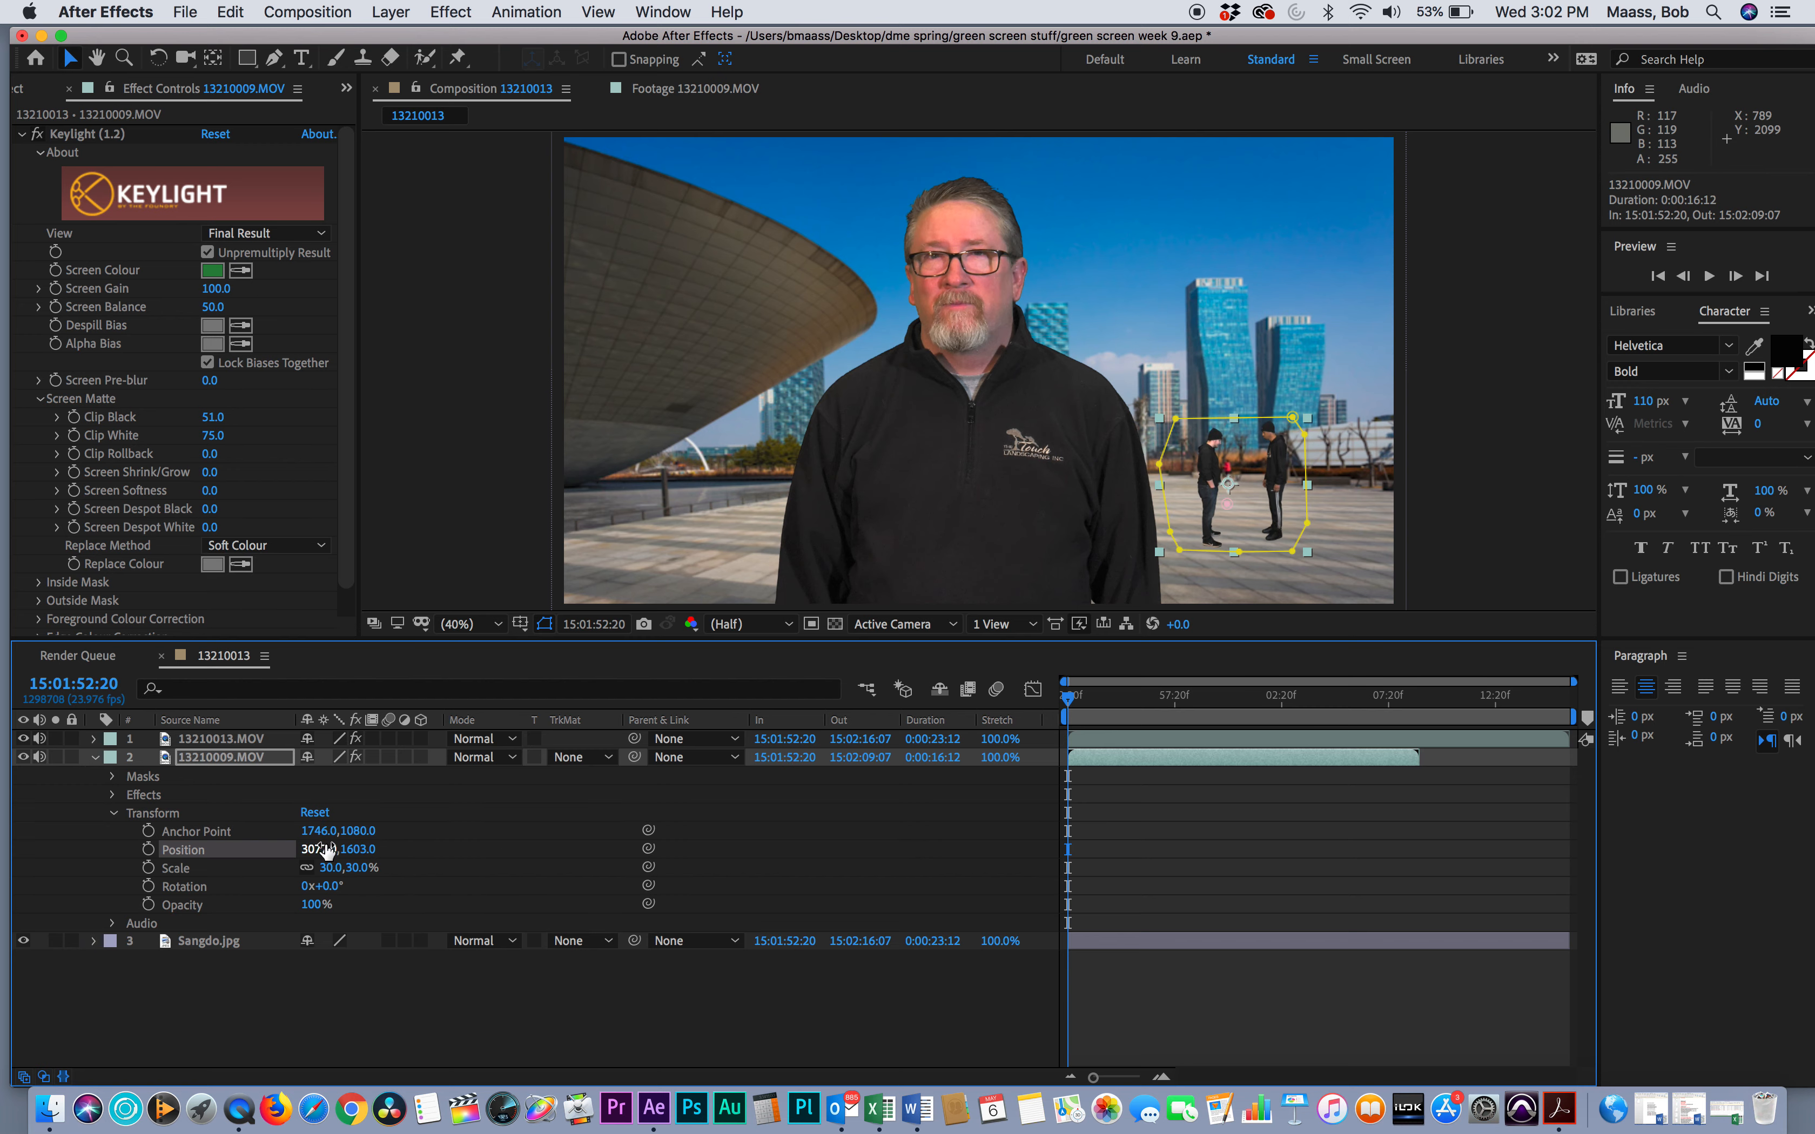
drag(323, 849, 471, 850)
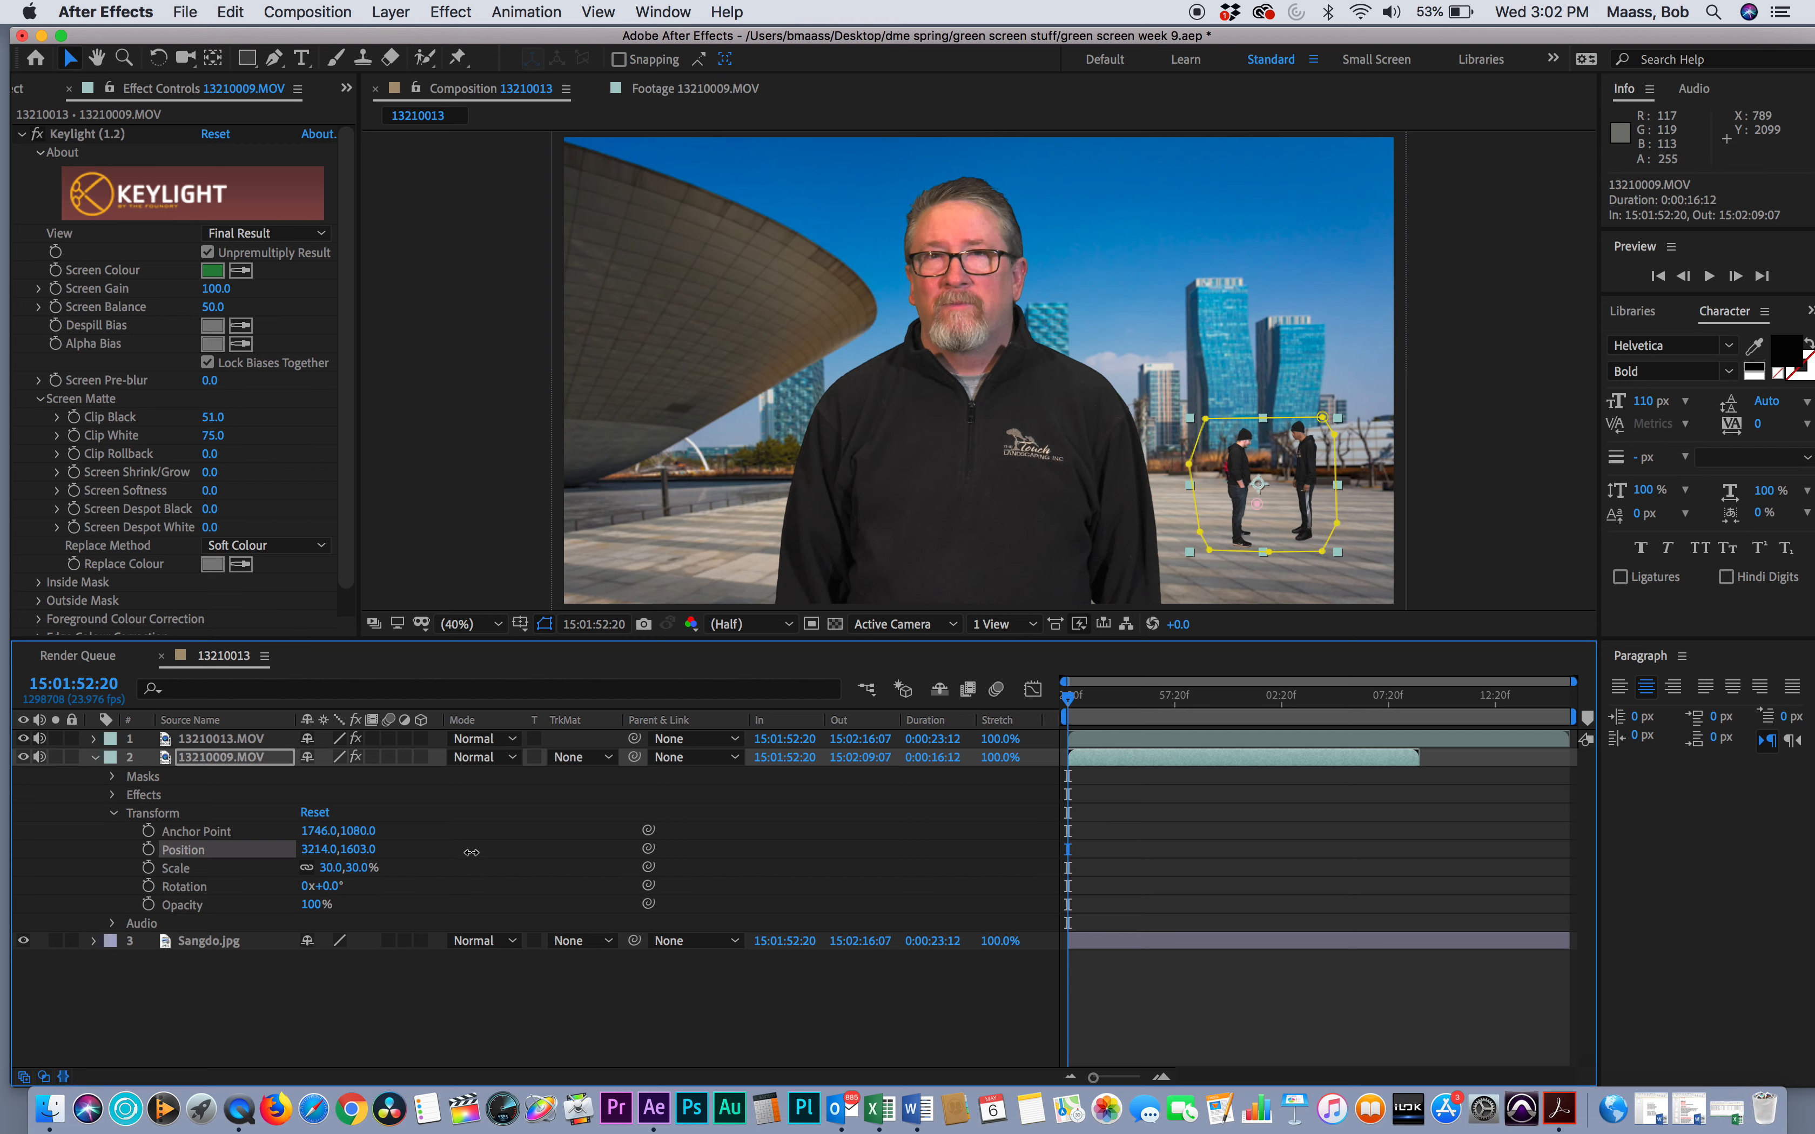
Deselect the 13210009.MOV layer and save the project
click(828, 990)
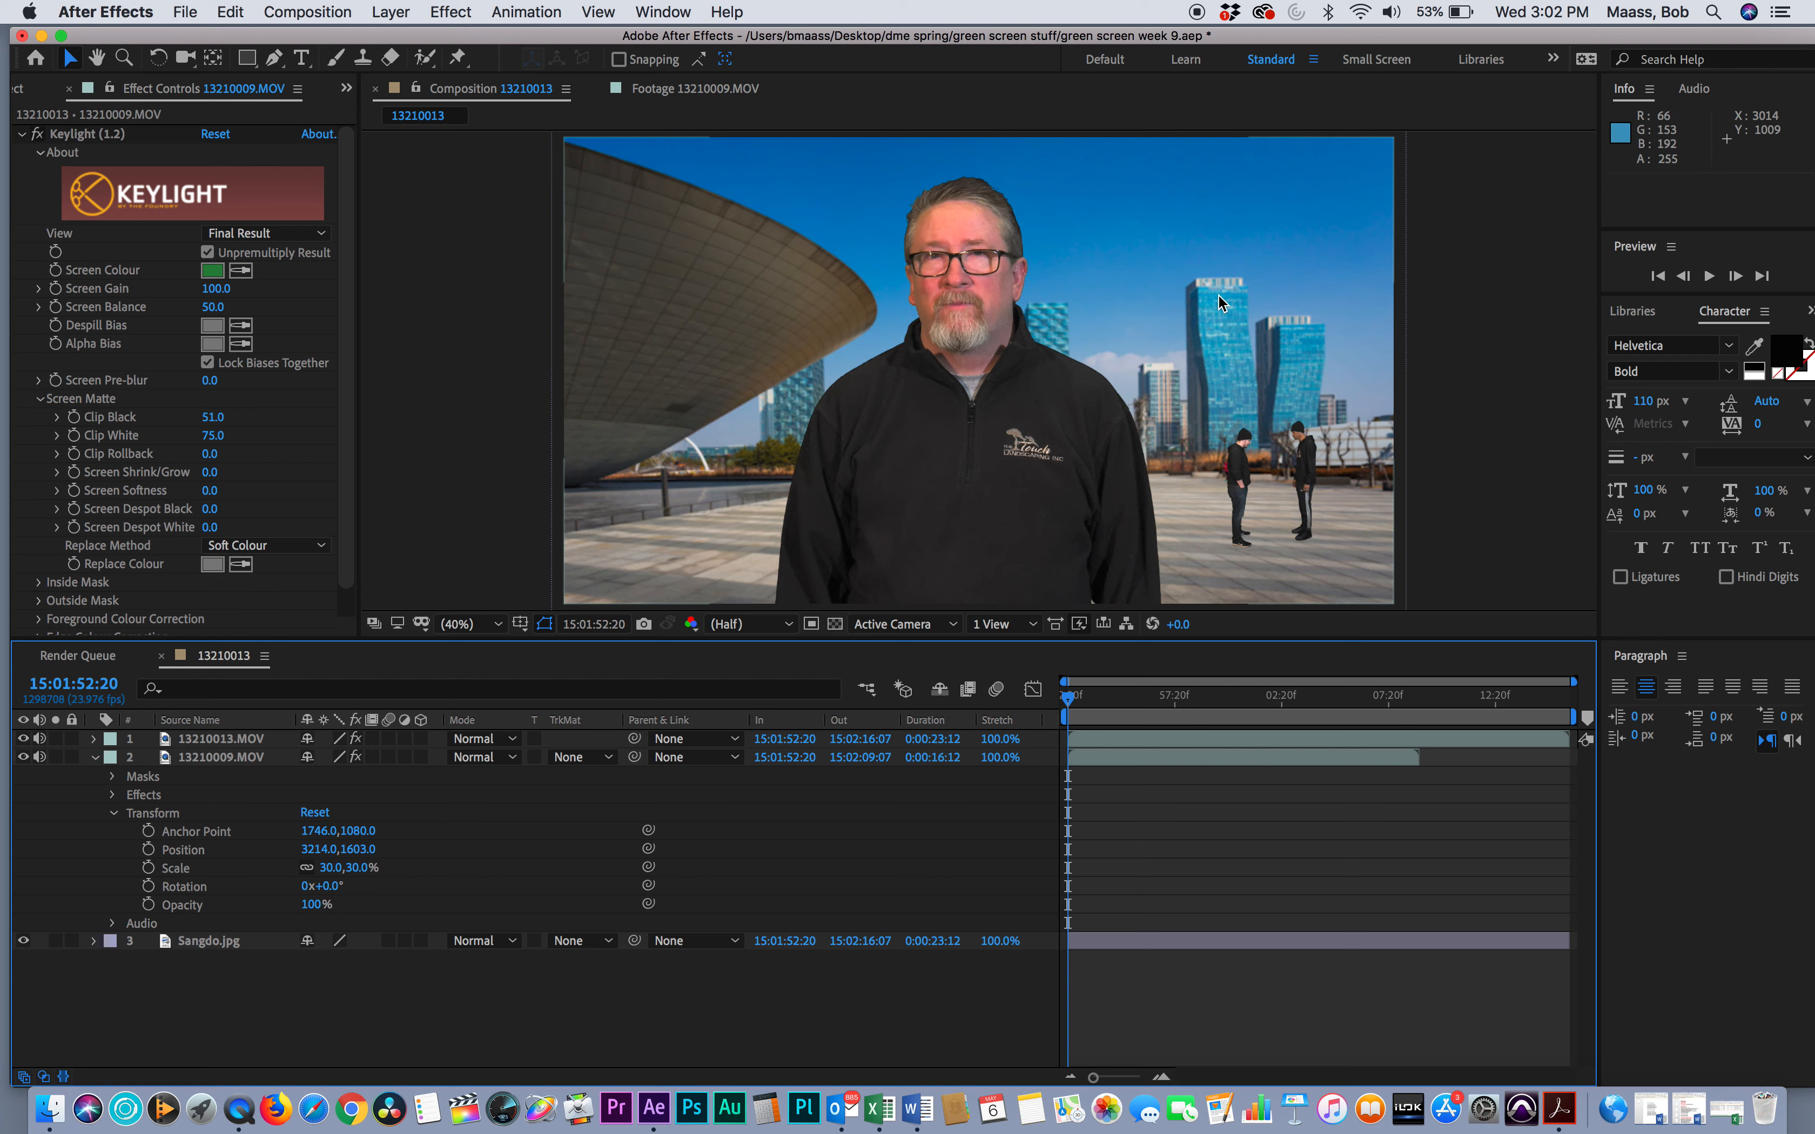
key(super+s)
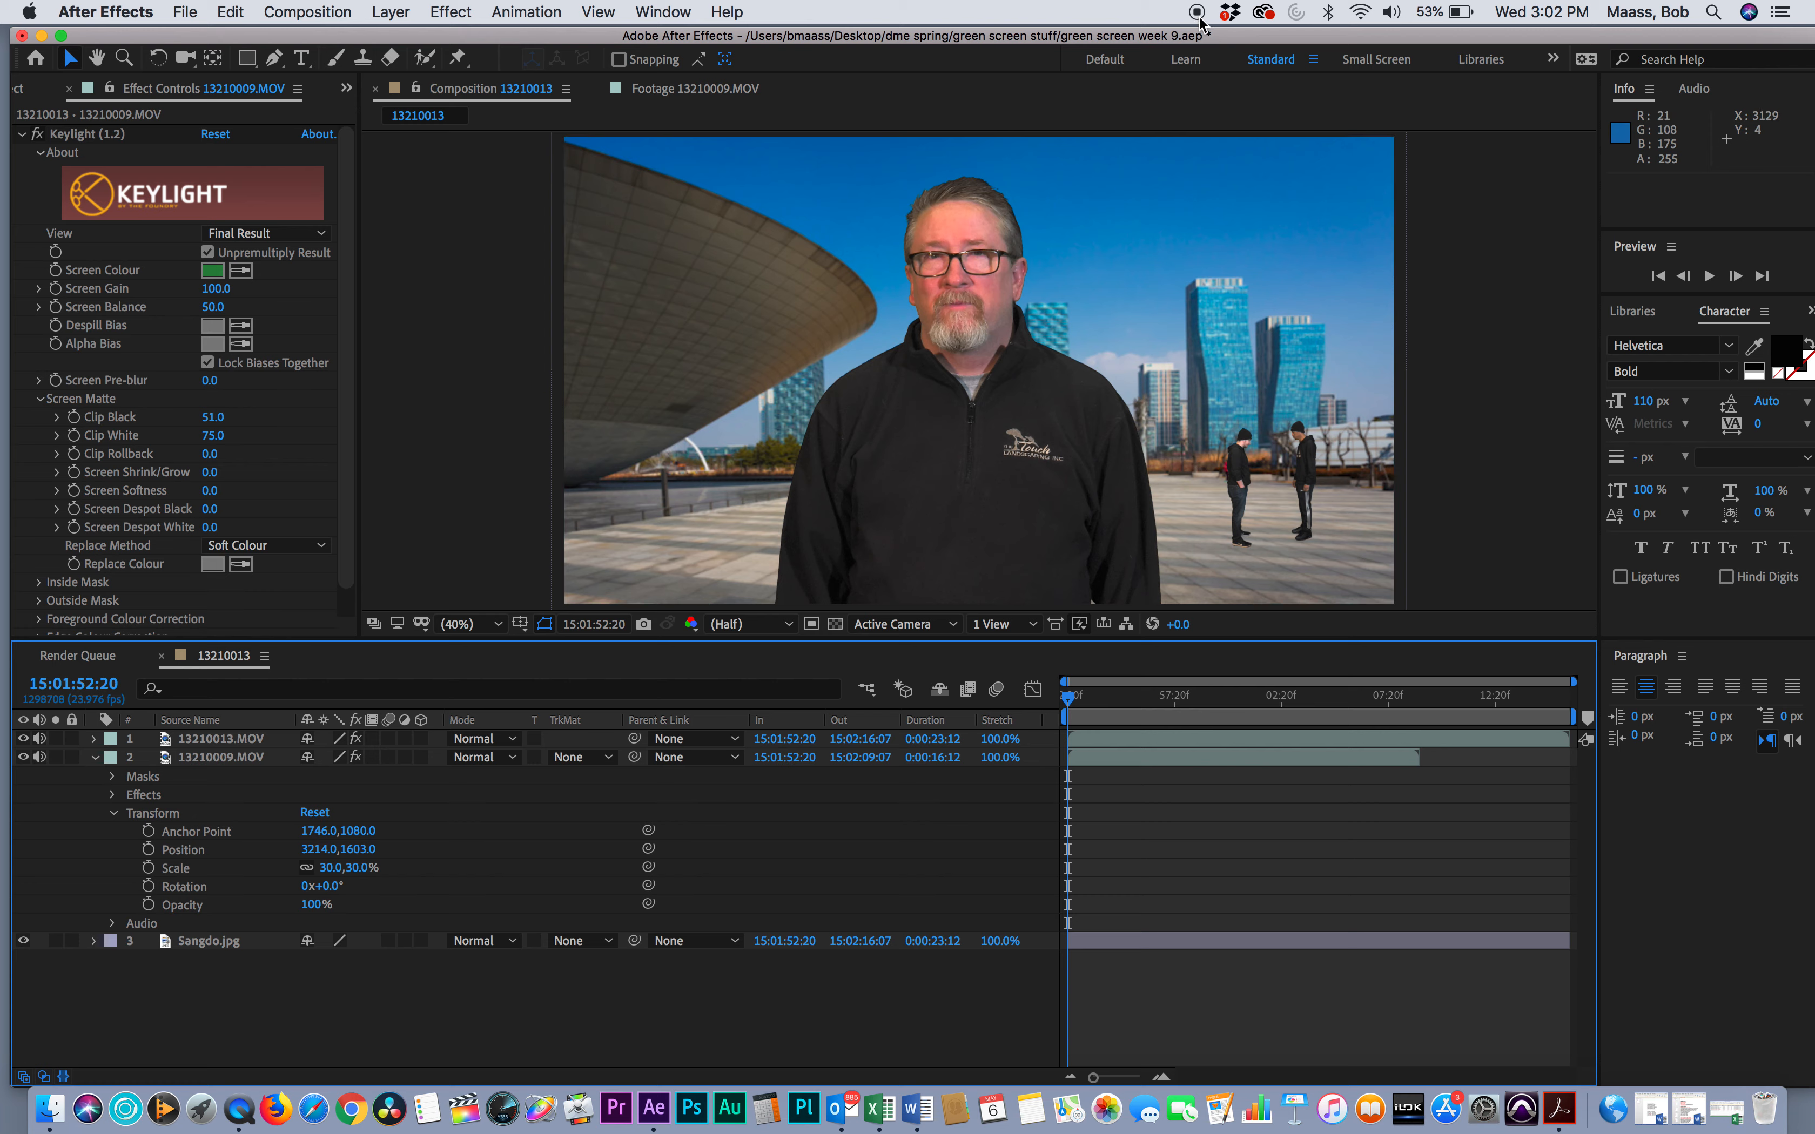